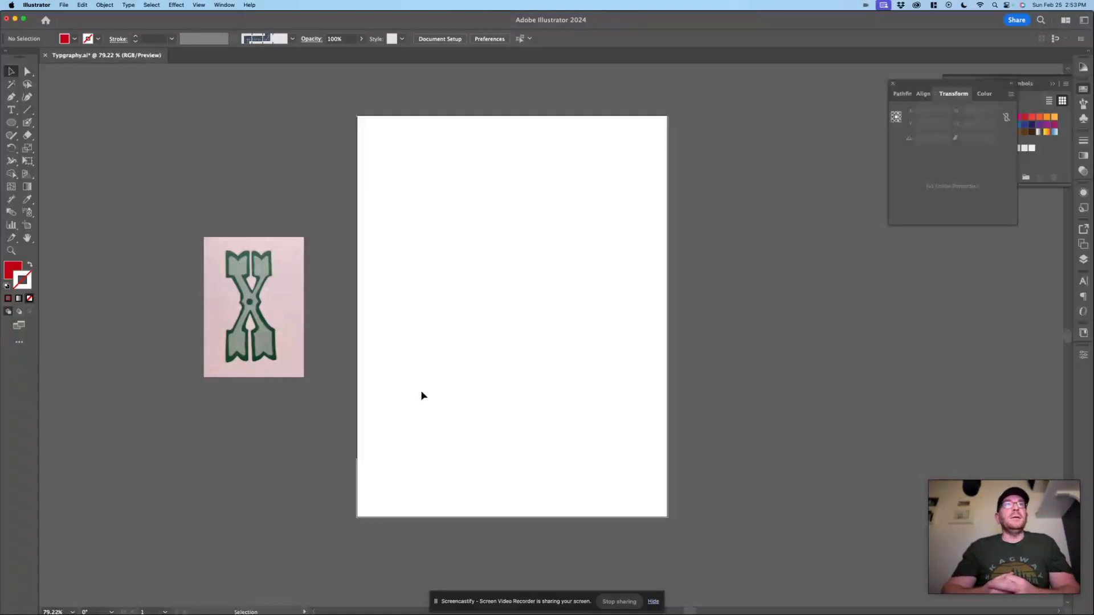
- Nudge the pink X reference image slightly to the right
{"action": "left_click_drag", "start_coordinate": [267, 302], "coordinate": [273, 304]}
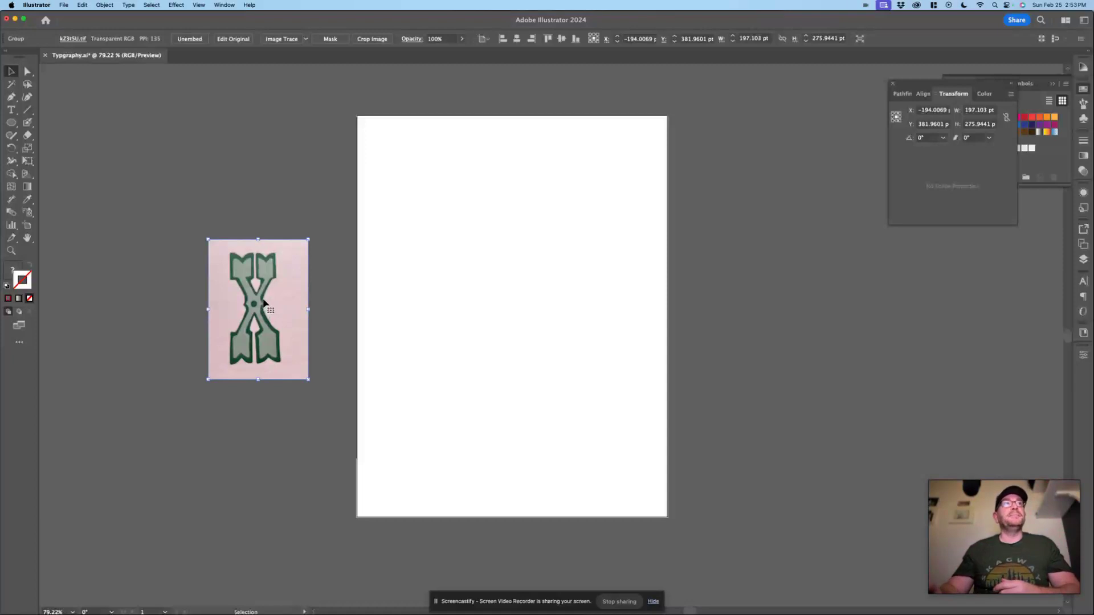
{"action": "left_click_drag", "start_coordinate": [260, 293], "coordinate": [266, 291]}
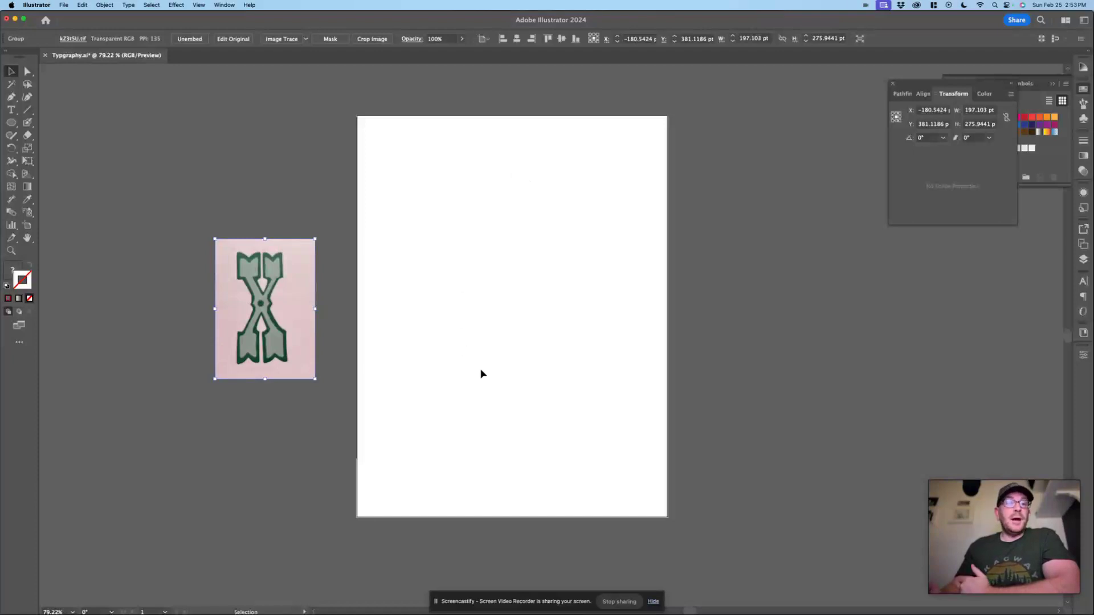
- Place the IMG_4063.JPG photo of the hand-drawn Jh onto the artboard
{"action": "left_click", "coordinate": [63, 5]}
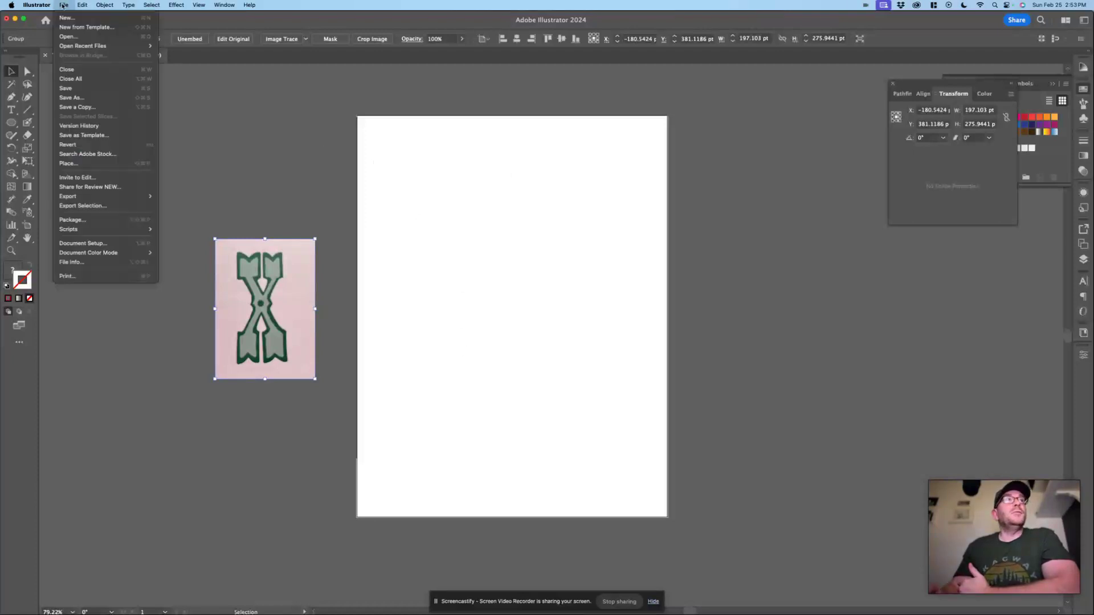
{"action": "left_click", "coordinate": [121, 163]}
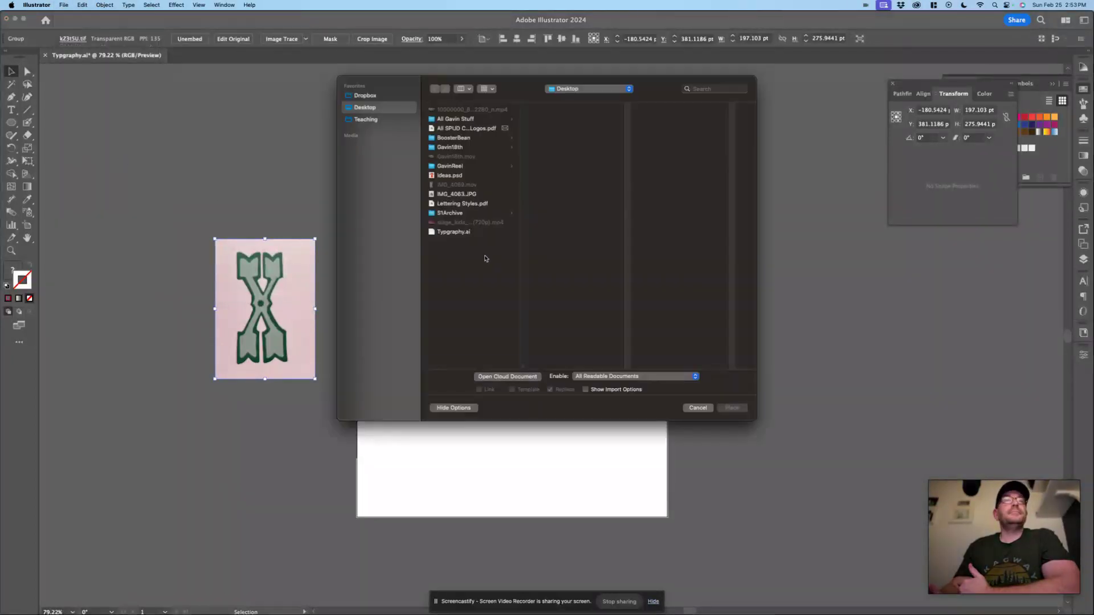
{"action": "left_click", "coordinate": [465, 195]}
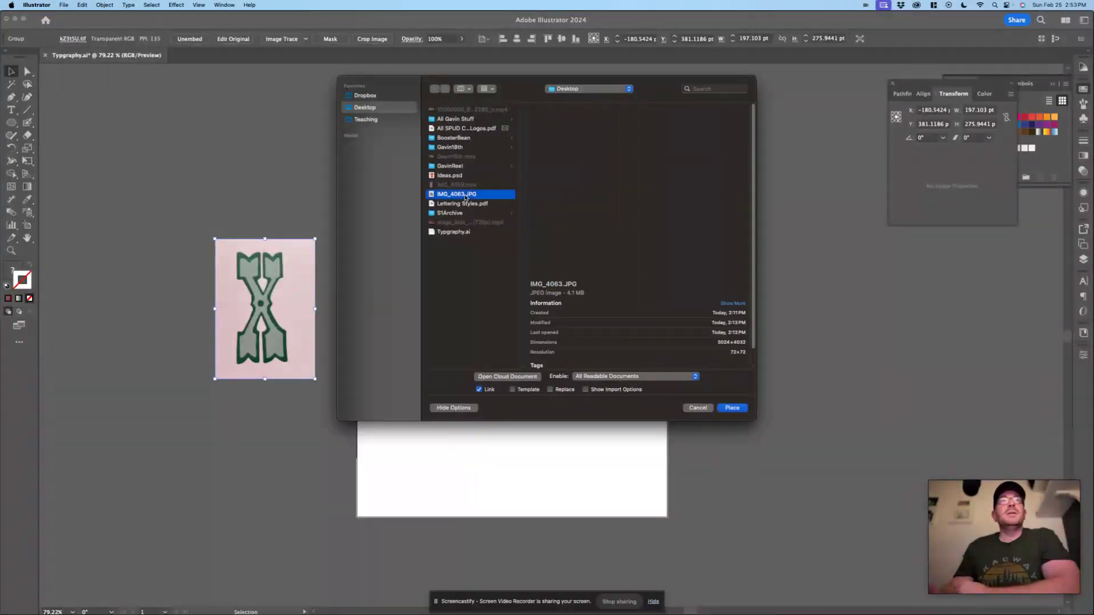
{"action": "left_click", "coordinate": [731, 408]}
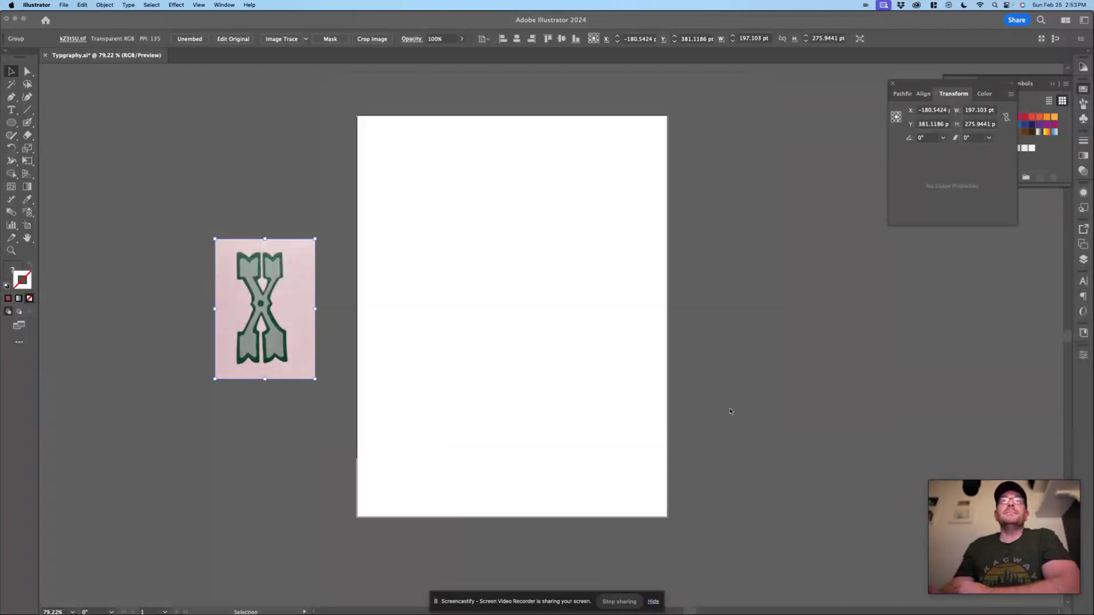
{"action": "left_click", "coordinate": [421, 171]}
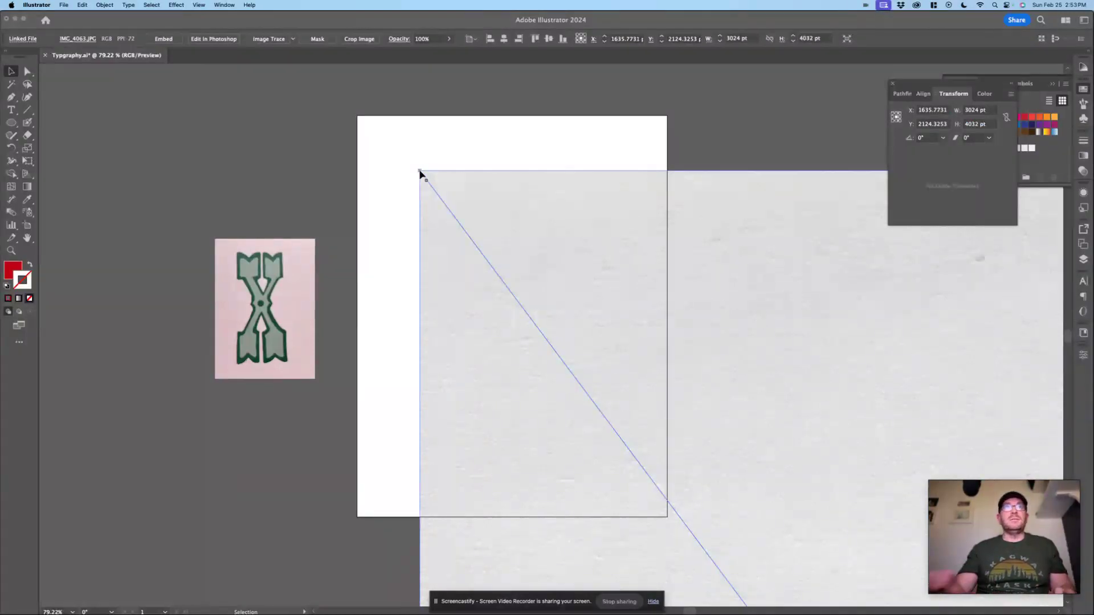
- Scale the Jh photo down to about 338 × 451 pt so it fits inside the artboard
{"action": "left_click", "coordinate": [611, 155]}
{"action": "scroll", "coordinate": [659, 298], "scroll_direction": "down", "scroll_amount": 6}
{"action": "left_click_drag", "start_coordinate": [723, 368], "coordinate": [539, 261]}
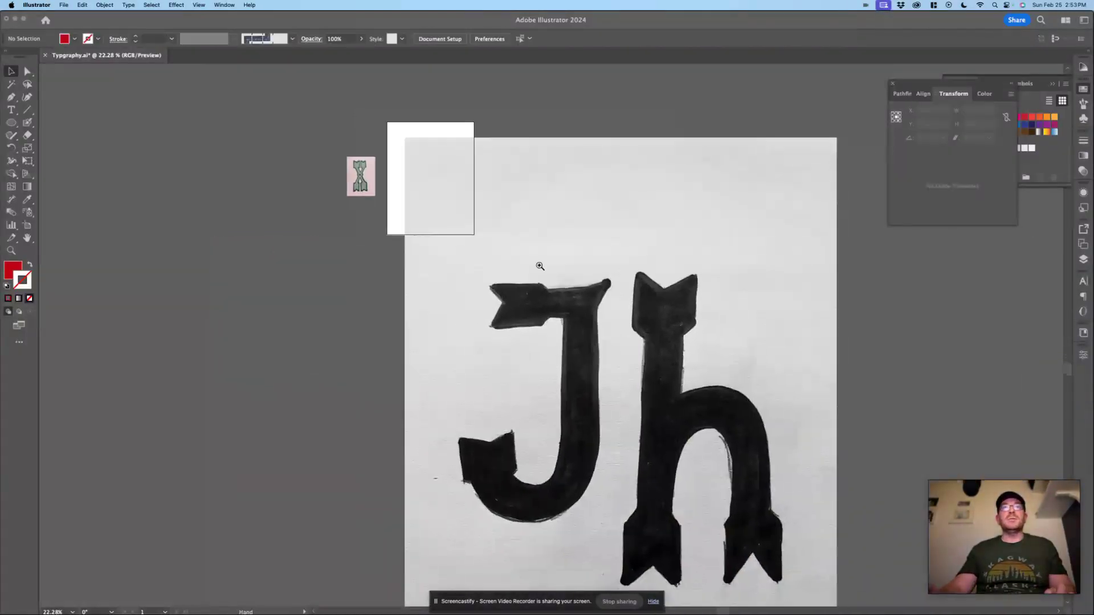
{"action": "scroll", "coordinate": [569, 302], "scroll_direction": "down", "scroll_amount": 3}
{"action": "scroll", "coordinate": [656, 388], "scroll_direction": "down", "scroll_amount": 3}
{"action": "left_click_drag", "start_coordinate": [655, 388], "coordinate": [610, 354]}
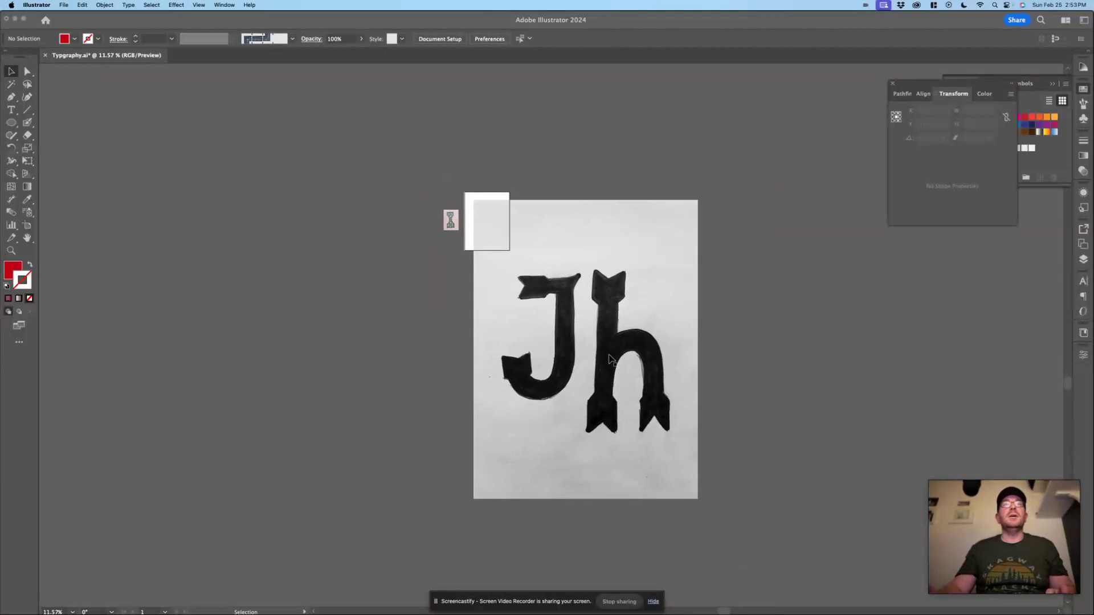
{"action": "left_click", "coordinate": [691, 497]}
{"action": "left_click_drag", "start_coordinate": [698, 498], "coordinate": [499, 251]}
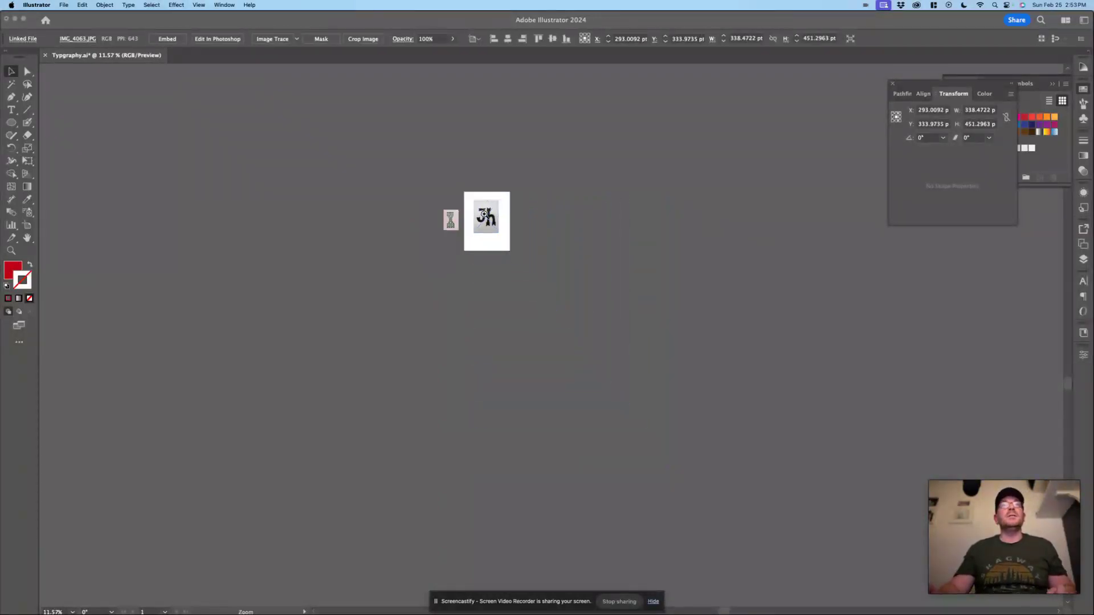
{"action": "scroll", "coordinate": [484, 209], "scroll_direction": "up", "scroll_amount": 10}
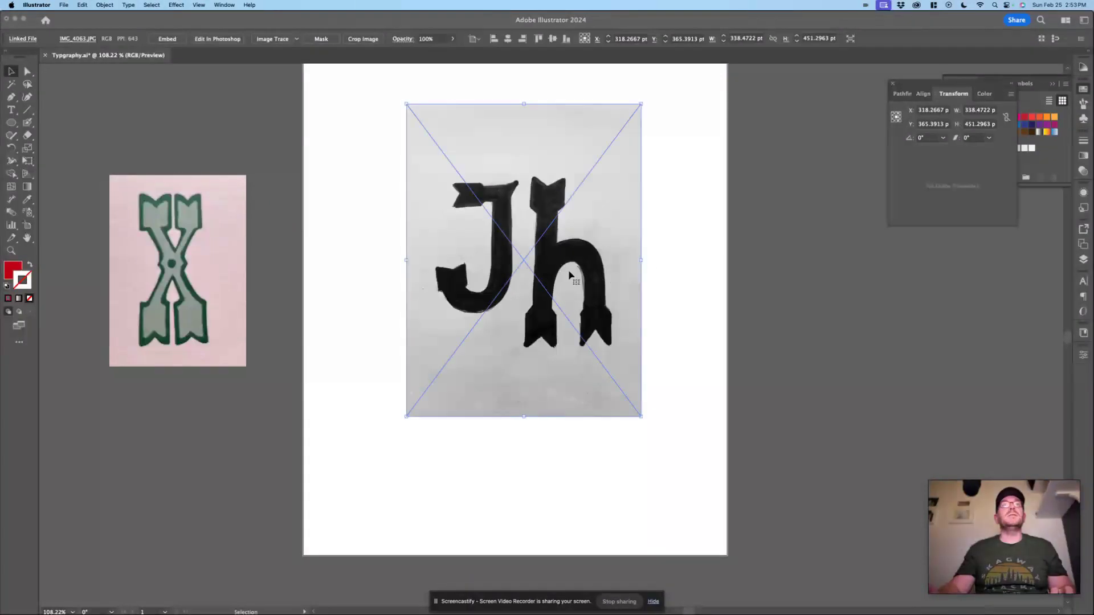
{"action": "left_click_drag", "start_coordinate": [598, 275], "coordinate": [597, 283]}
- Select the Jh photo and run Image Trace on it with the Default preset
{"action": "left_click", "coordinate": [730, 276]}
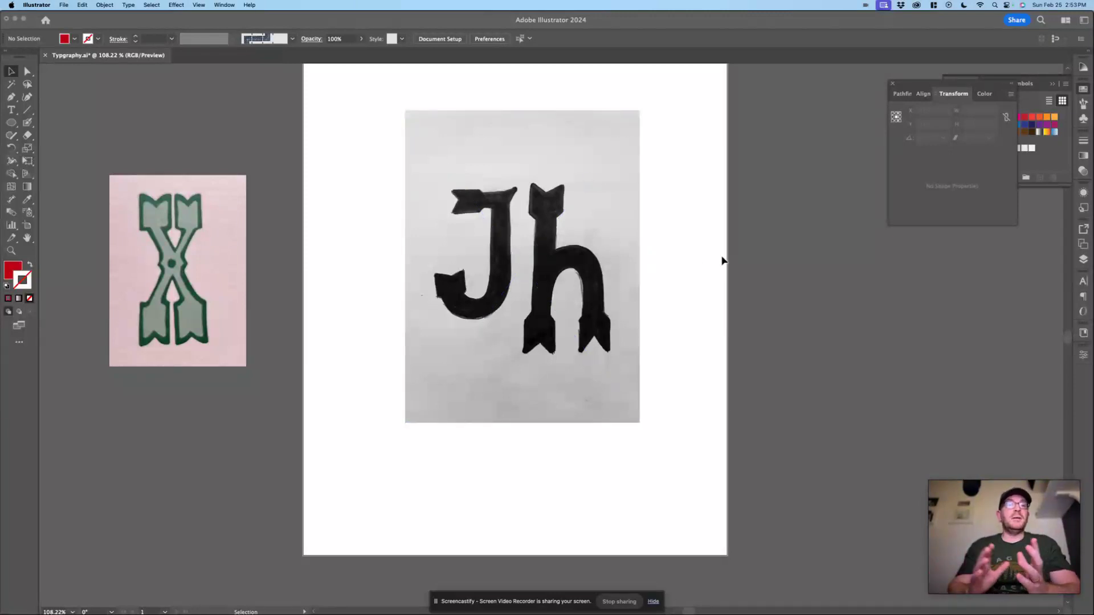
{"action": "left_click", "coordinate": [587, 255]}
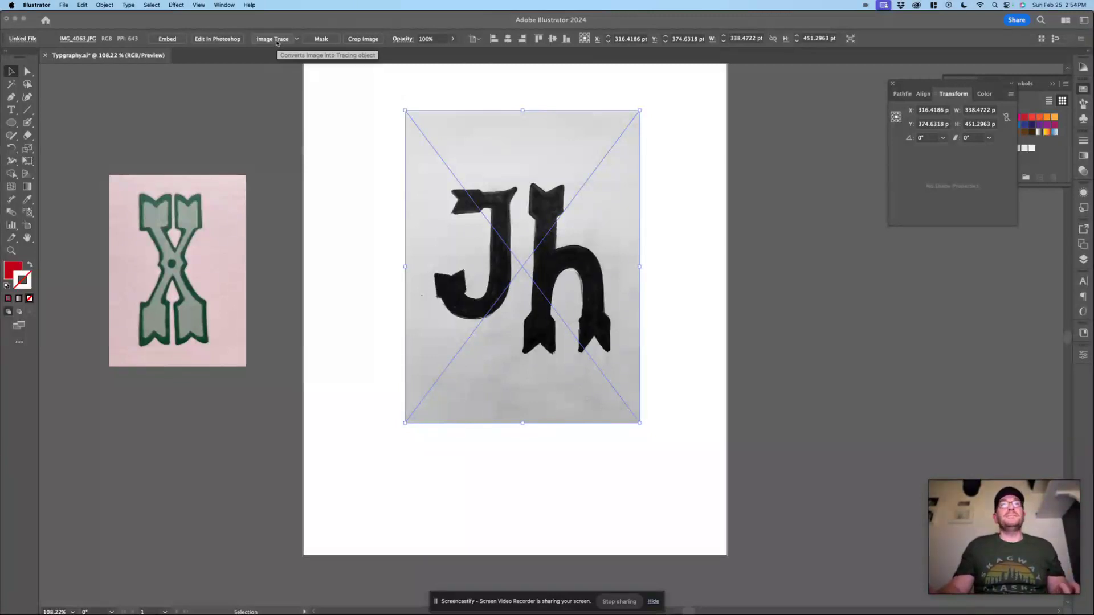
{"action": "left_click", "coordinate": [277, 41]}
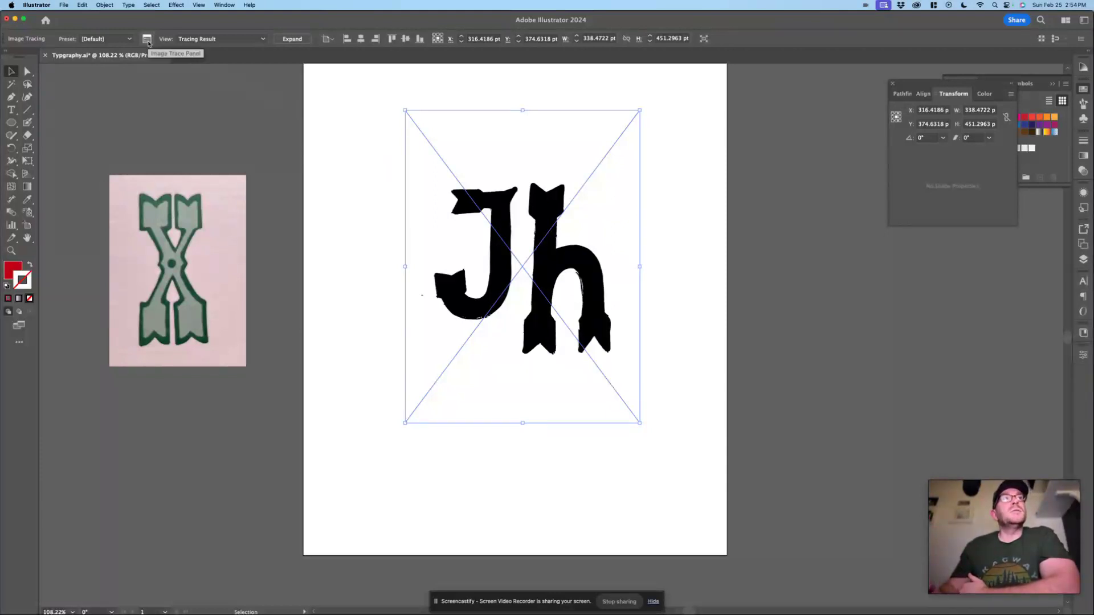
- Set the trace Threshold to 97, raise Corners, and expand the tracing into paths
{"action": "left_click", "coordinate": [147, 39]}
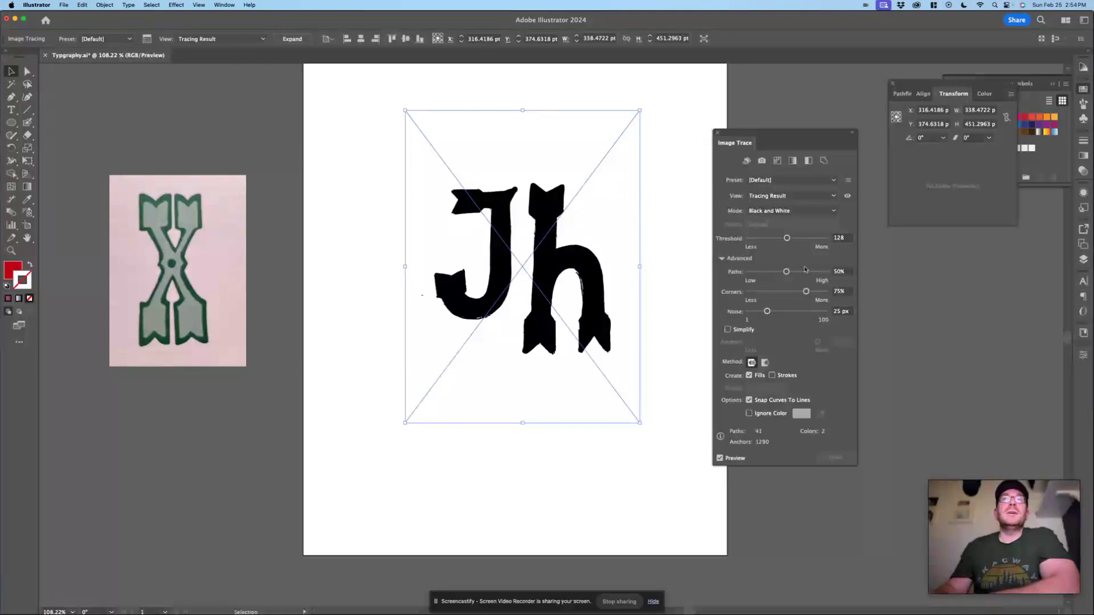
{"action": "left_click", "coordinate": [778, 239]}
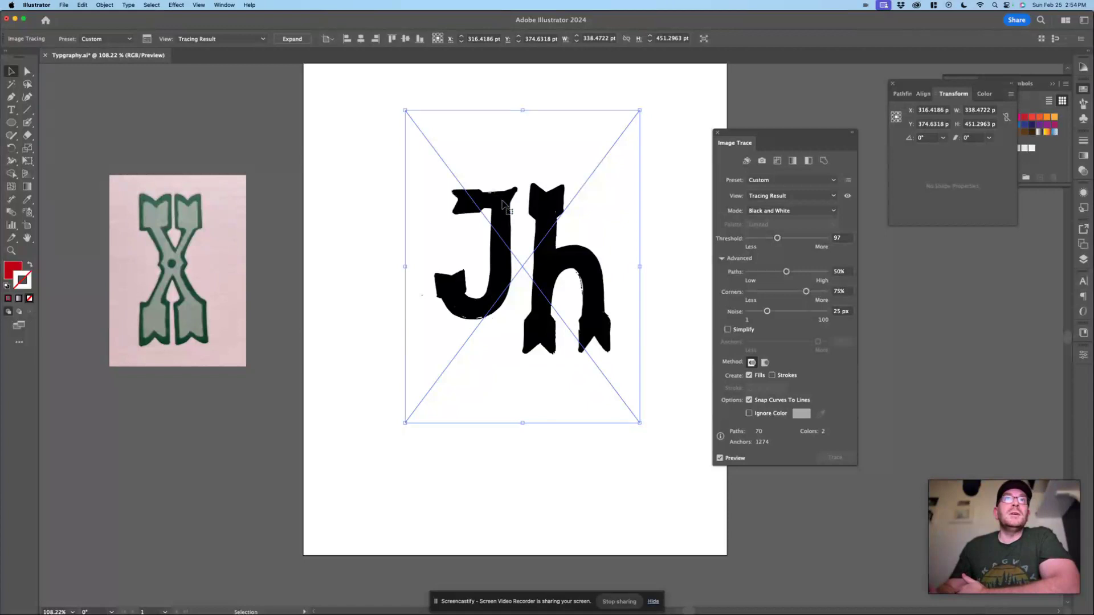
{"action": "left_click_drag", "start_coordinate": [806, 291], "coordinate": [822, 293]}
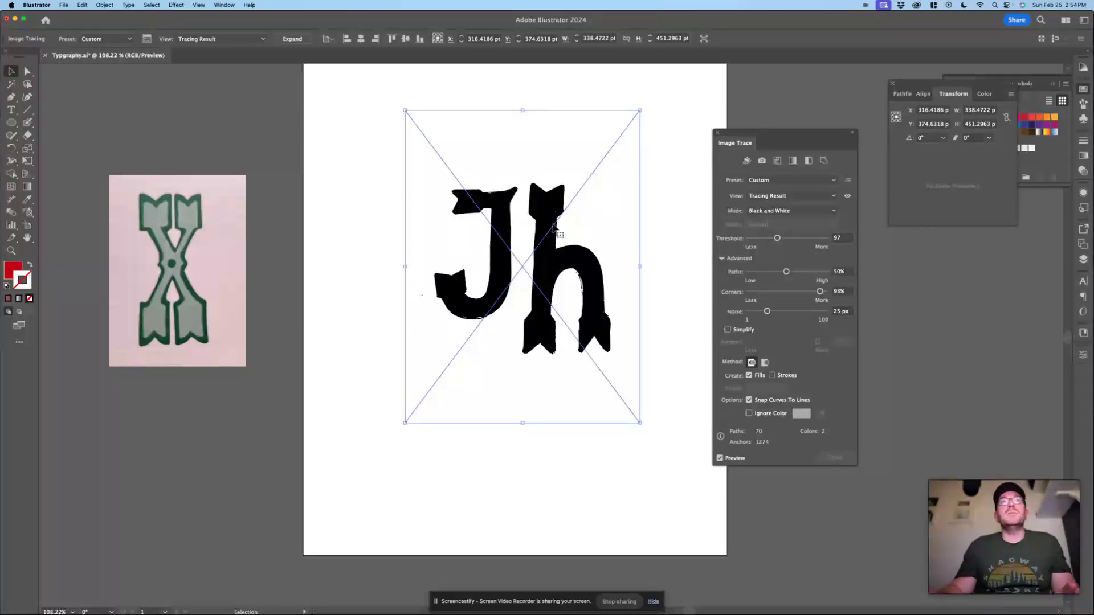
{"action": "left_click", "coordinate": [292, 40]}
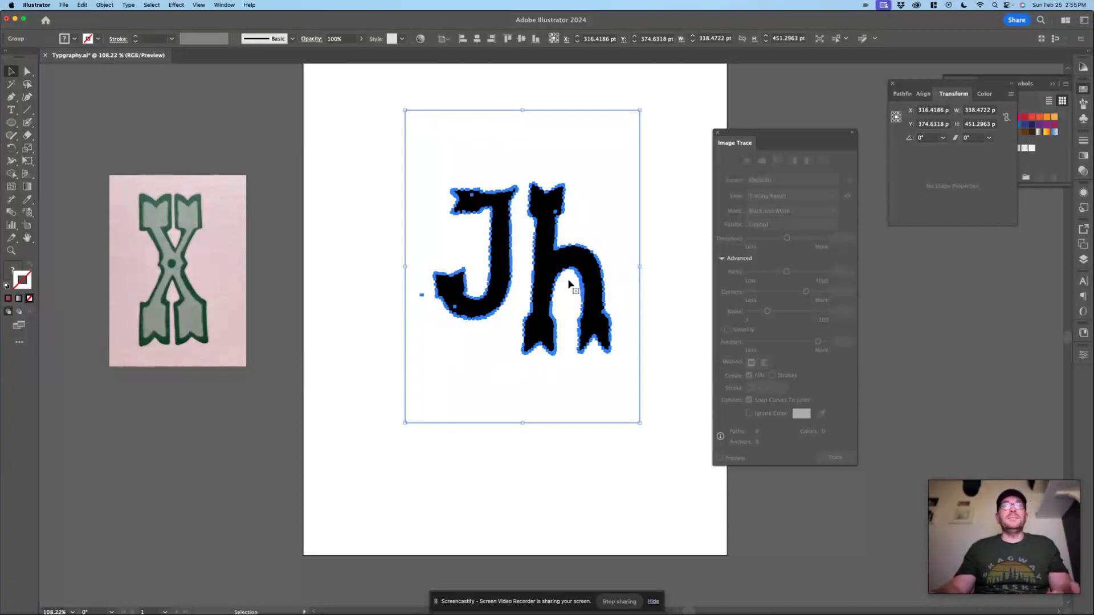
- Ungroup the traced artwork and inspect its white background shape
{"action": "left_click", "coordinate": [718, 134]}
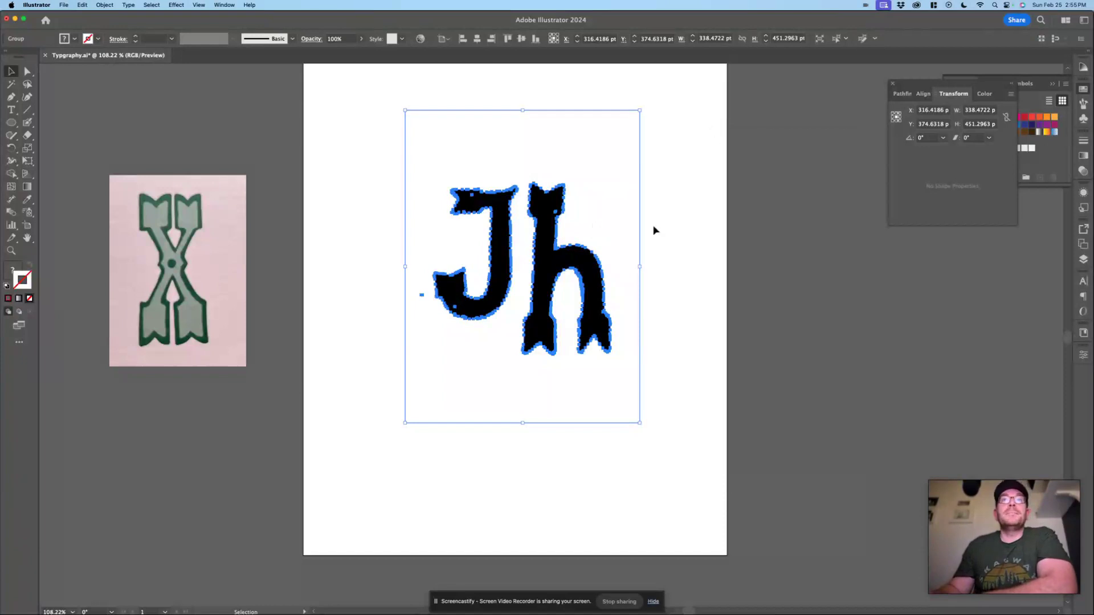
{"action": "right_click", "coordinate": [584, 222]}
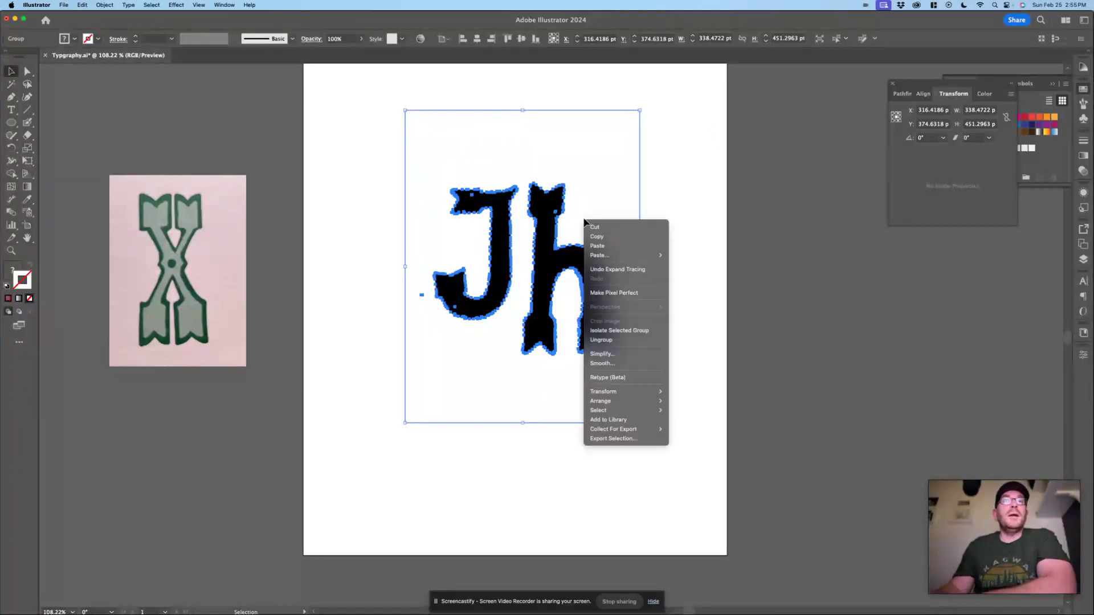
{"action": "left_click", "coordinate": [624, 340]}
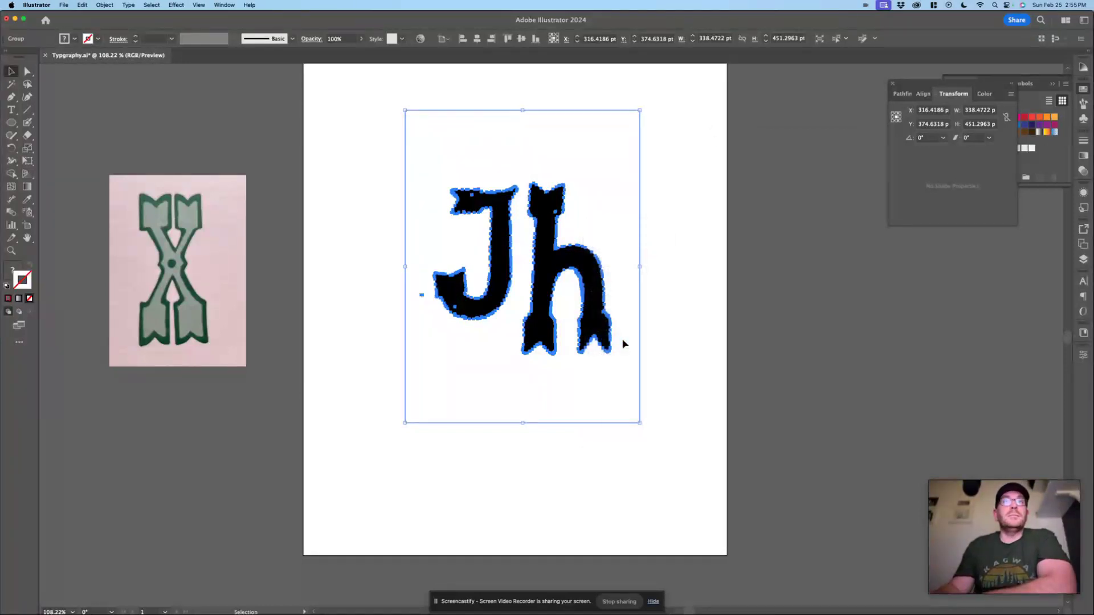
{"action": "left_click", "coordinate": [689, 254]}
{"action": "left_click", "coordinate": [616, 223]}
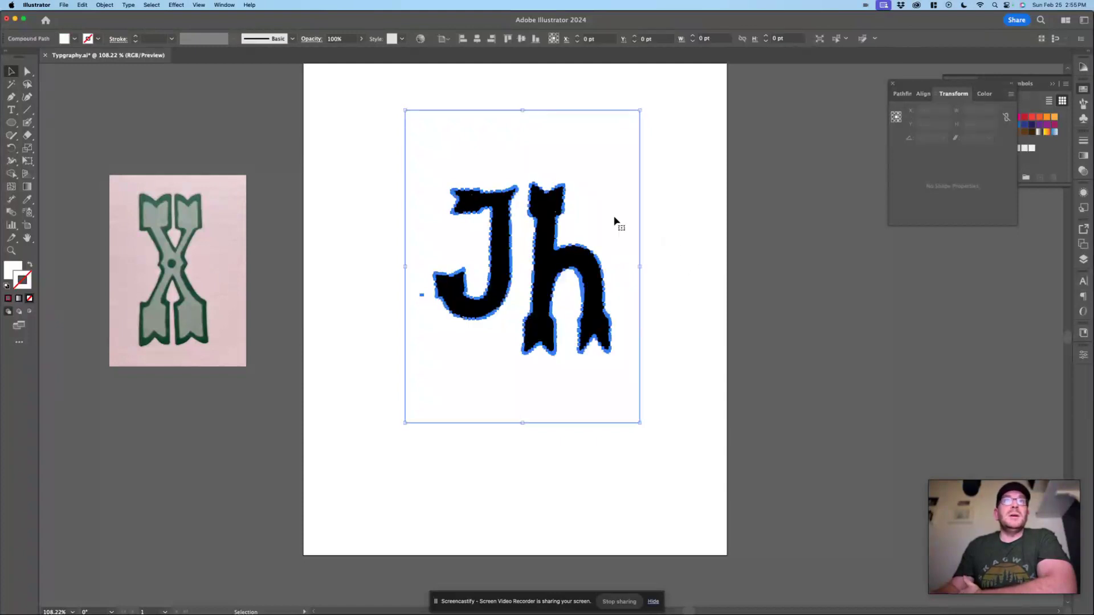
{"action": "left_click", "coordinate": [673, 292]}
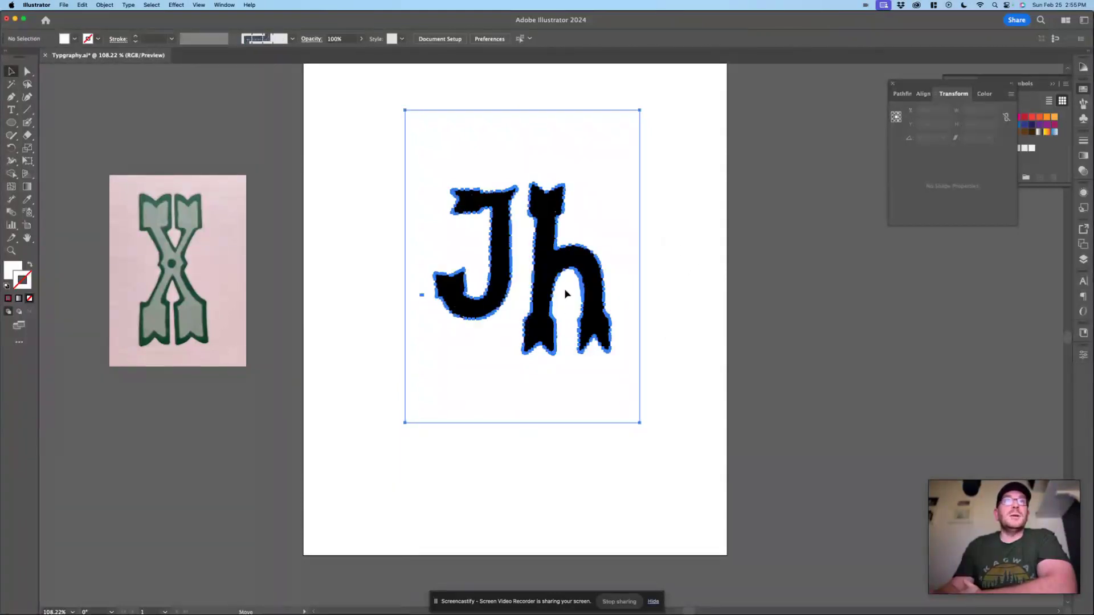
{"action": "mouse_move", "coordinate": [566, 294]}
{"action": "left_mouse_down"}
{"action": "mouse_move", "coordinate": [699, 301]}
{"action": "mouse_move", "coordinate": [906, 339]}
{"action": "mouse_move", "coordinate": [890, 322]}
{"action": "left_mouse_up"}
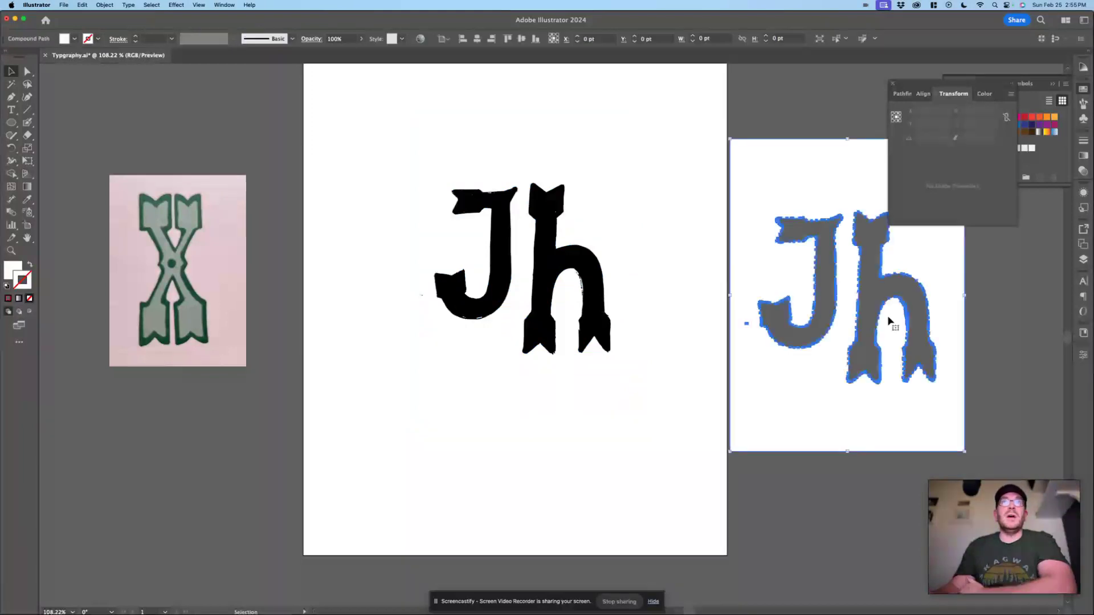
{"action": "key", "text": "cmd+z"}
{"action": "left_click", "coordinate": [836, 282]}
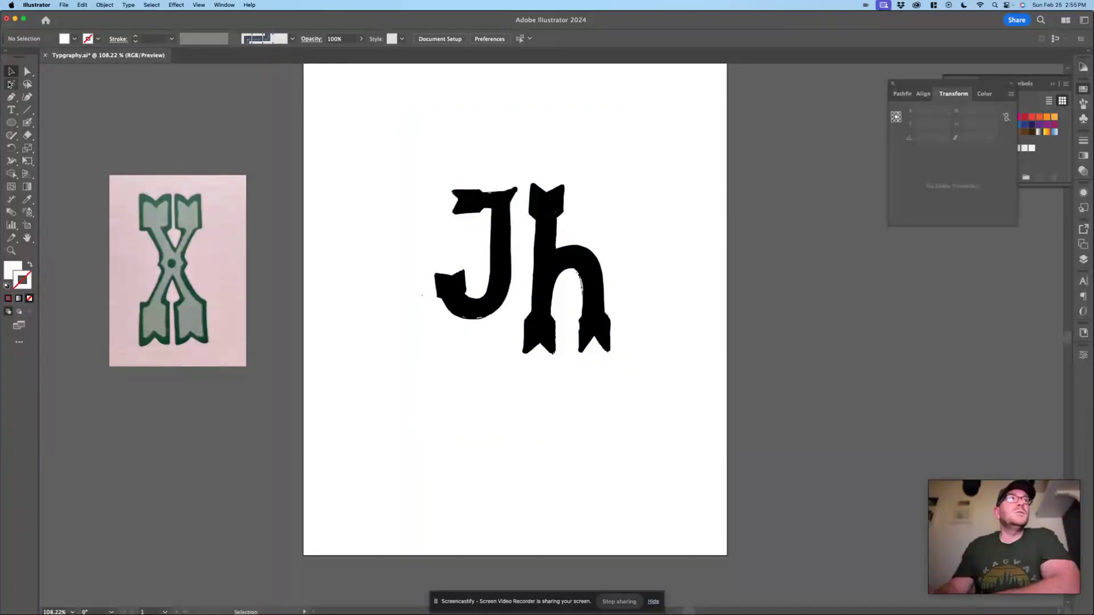
- Select all the white trace shapes with the Magic Wand and delete them
{"action": "left_click", "coordinate": [11, 83]}
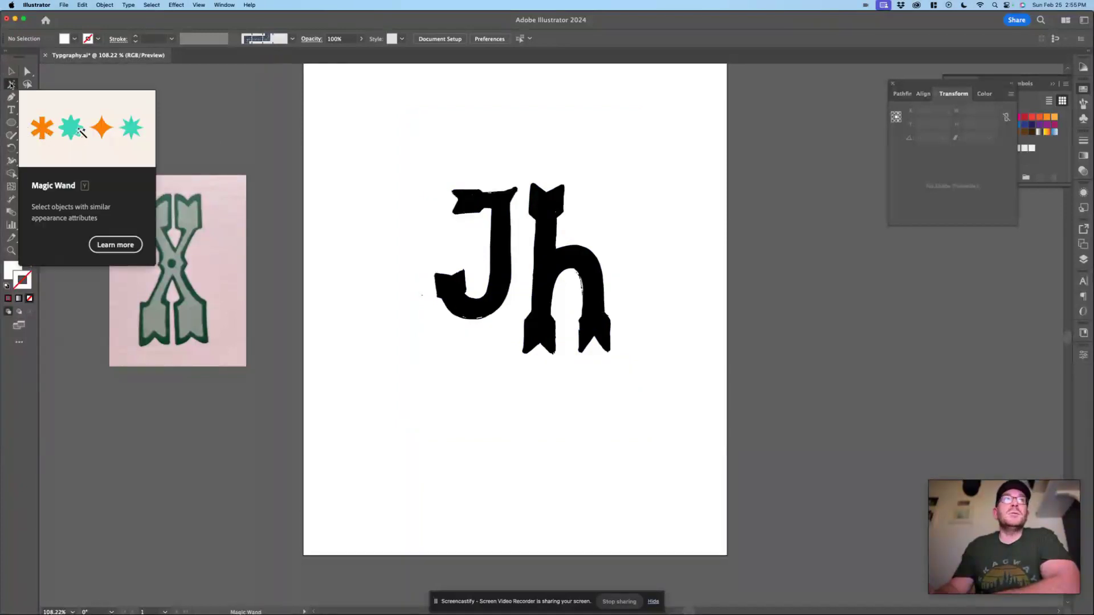
{"action": "left_click", "coordinate": [605, 214]}
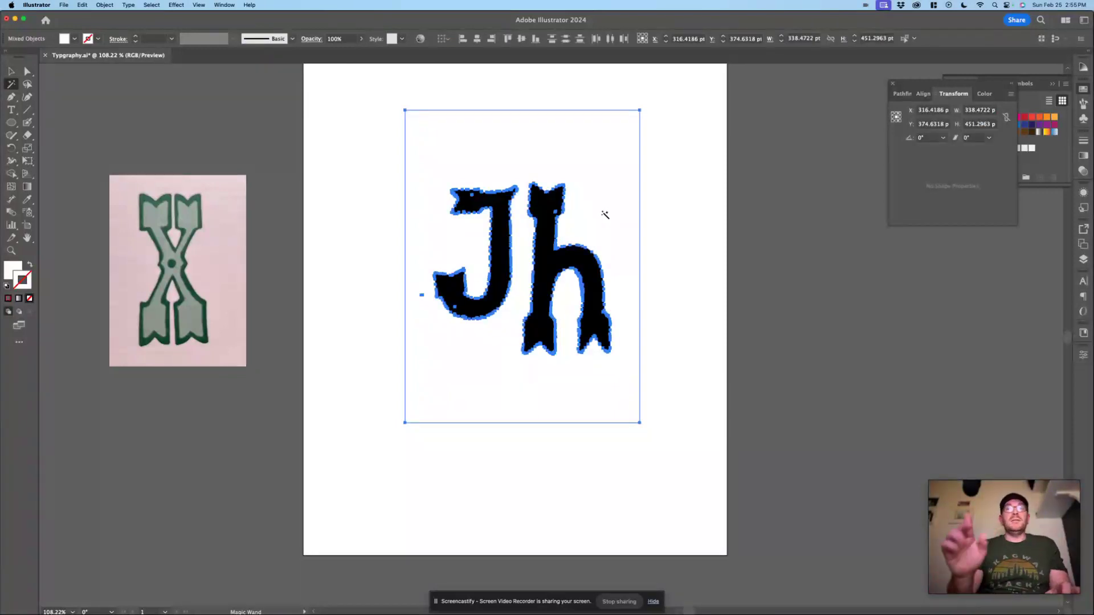
{"action": "key", "text": "Delete"}
{"action": "key", "text": "v"}
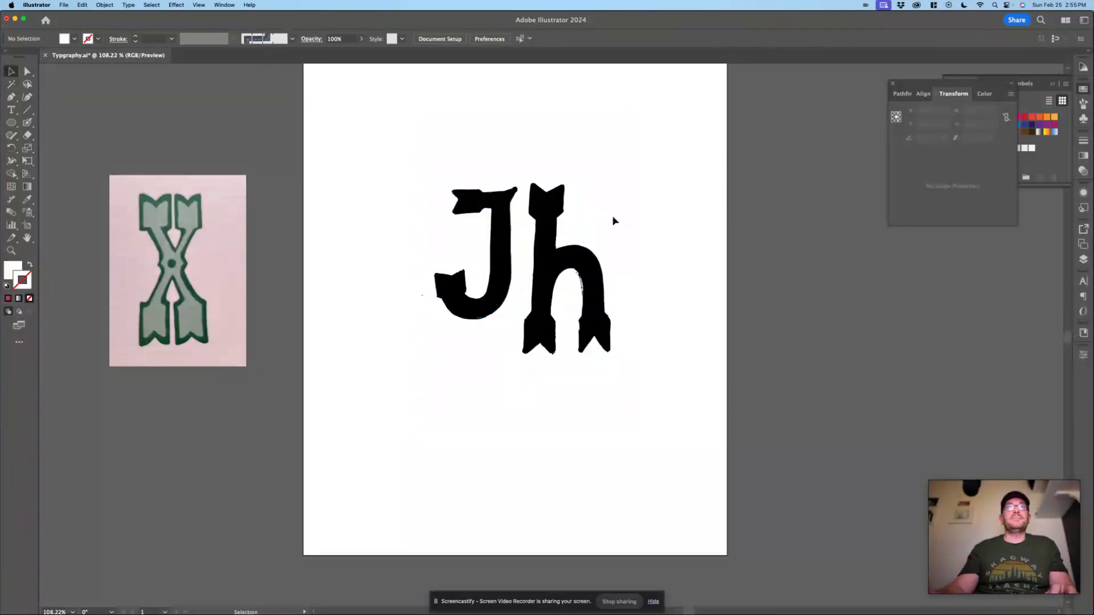
{"action": "left_click_drag", "start_coordinate": [400, 161], "coordinate": [695, 422]}
{"action": "left_click", "coordinate": [615, 364]}
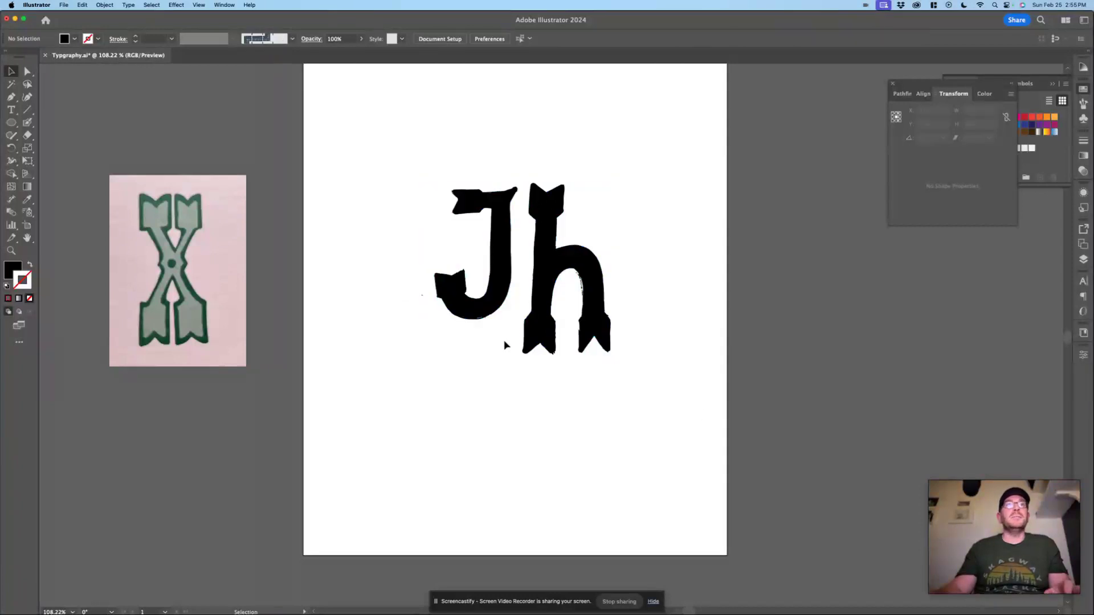
{"action": "left_click", "coordinate": [423, 296]}
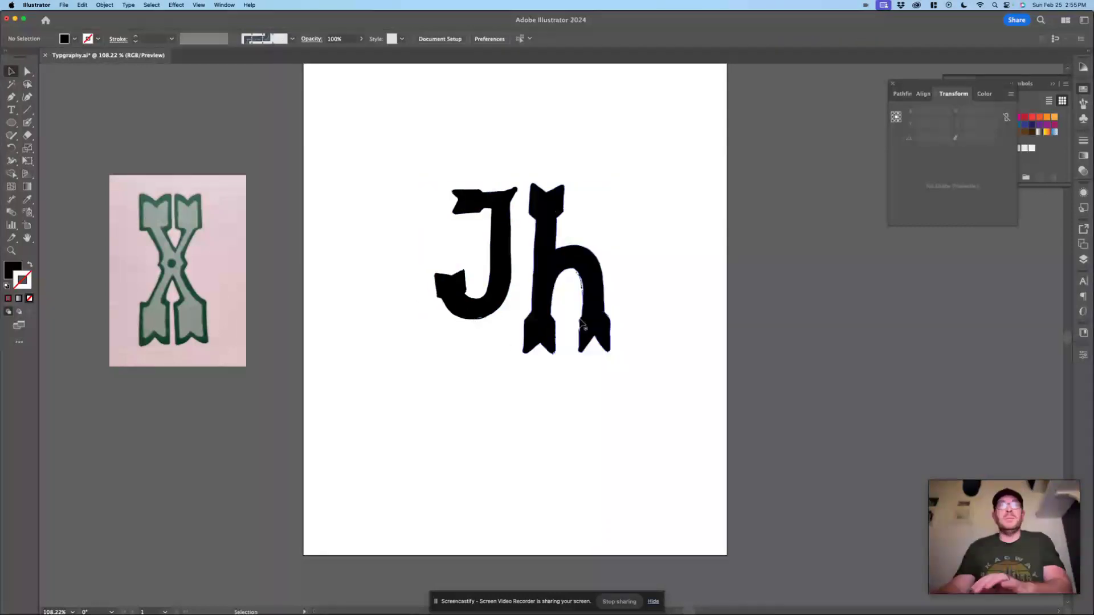
{"action": "left_click", "coordinate": [662, 297]}
{"action": "scroll", "coordinate": [612, 295], "scroll_direction": "up", "scroll_amount": 5}
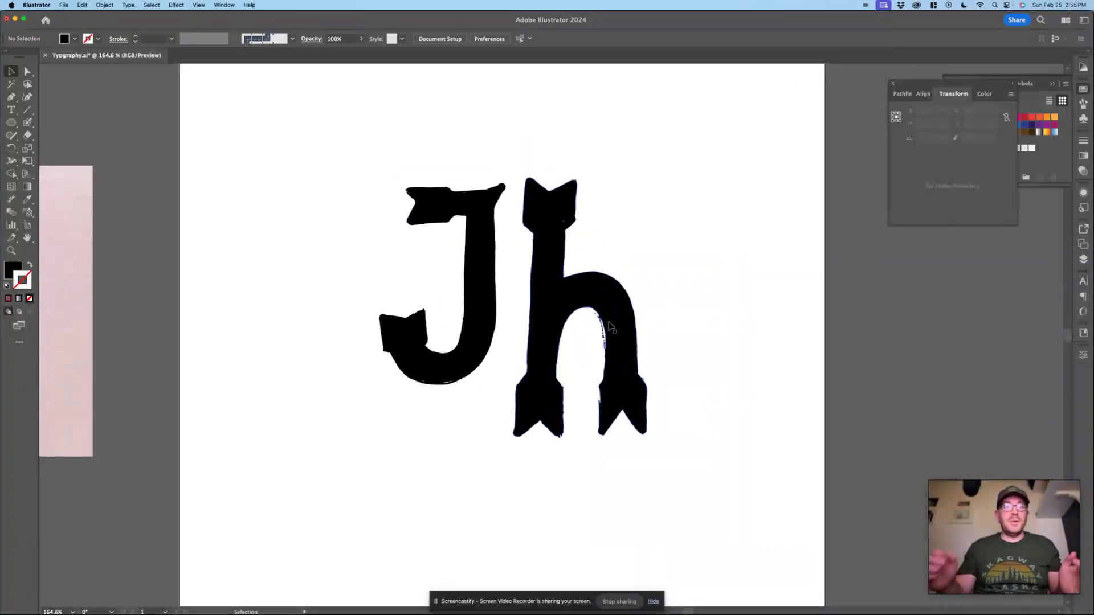
- Draw a large orange-filled rectangle with no stroke and send it behind the letters
{"action": "left_click_drag", "start_coordinate": [11, 123], "coordinate": [64, 129]}
{"action": "left_click_drag", "start_coordinate": [327, 141], "coordinate": [722, 486]}
{"action": "left_click", "coordinate": [1032, 118]}
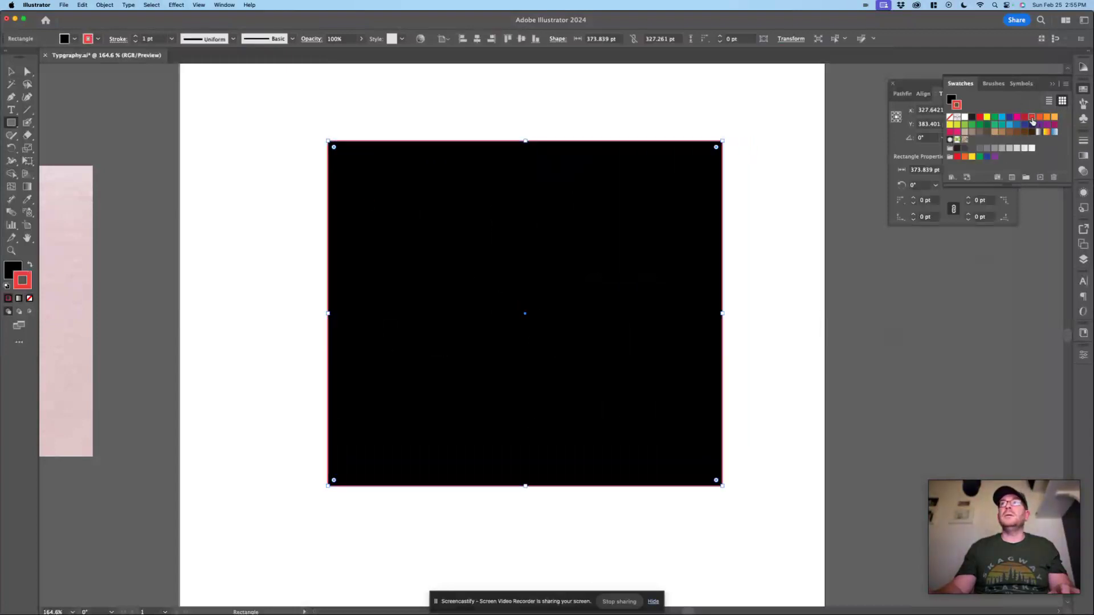
{"action": "key", "text": "slash"}
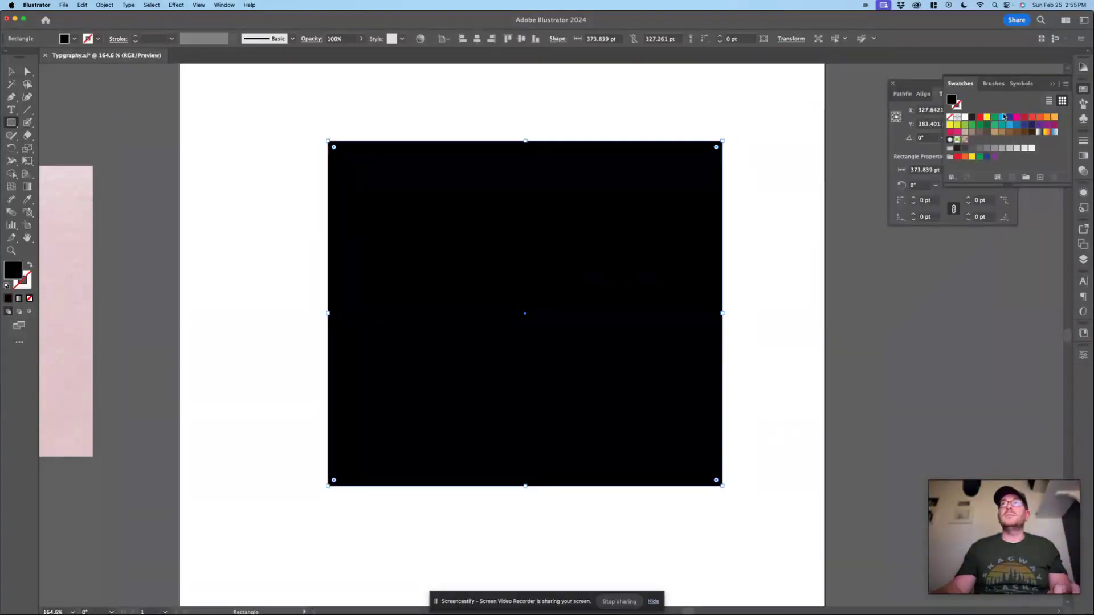
{"action": "left_click", "coordinate": [1039, 118]}
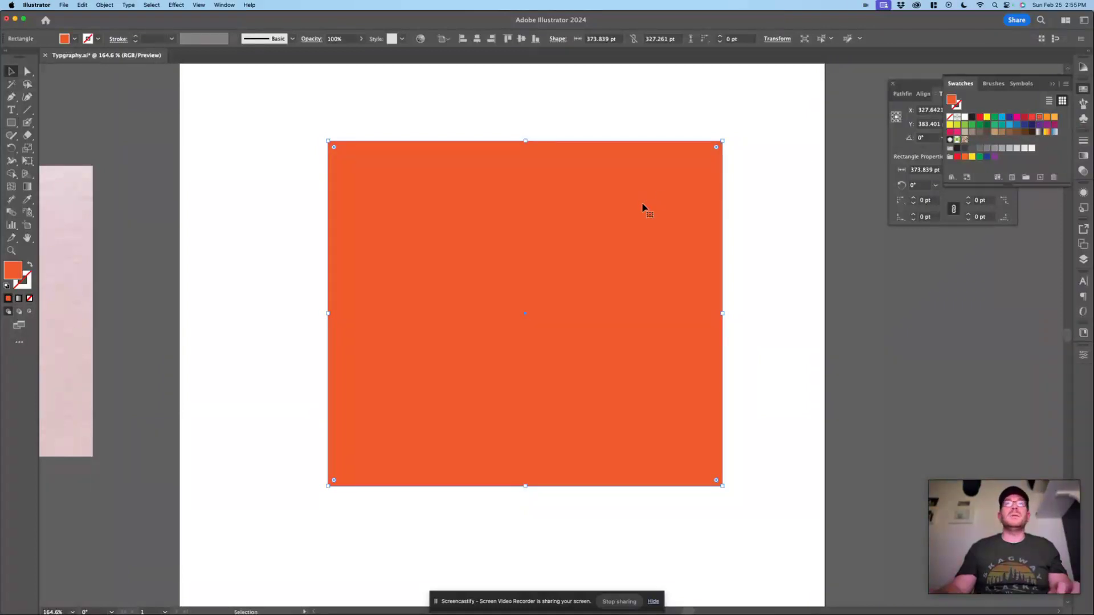
{"action": "key", "text": "v"}
{"action": "key", "text": "super+shift+bracketleft"}
{"action": "key", "text": "shift+Left"}
{"action": "key", "text": "shift+Left"}
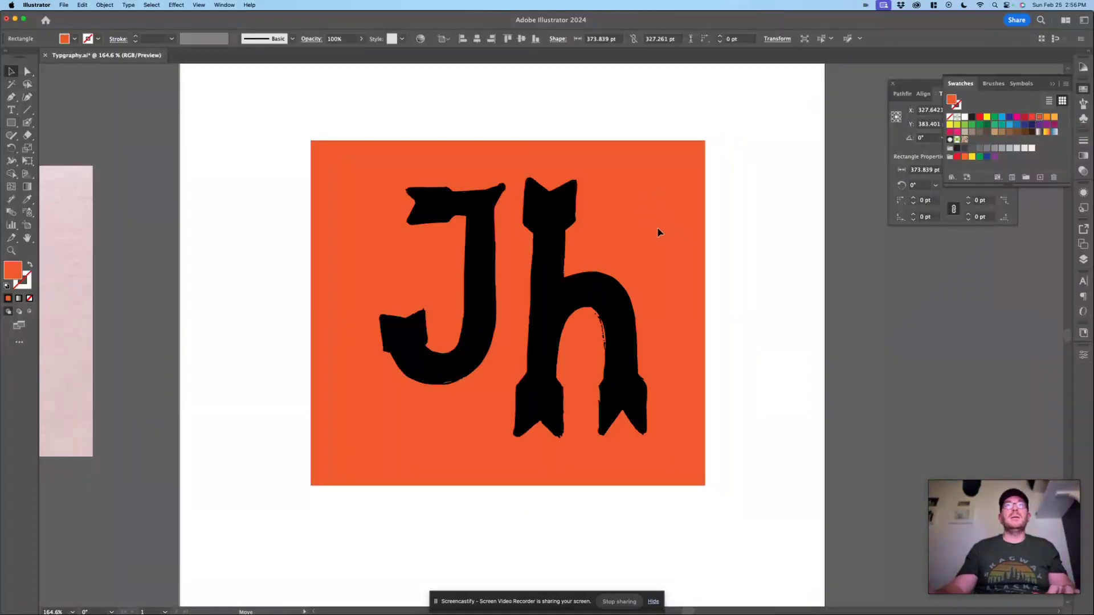
{"action": "left_click", "coordinate": [721, 232]}
- Zoom in to check the top of the J, then select the orange backdrop rectangle for removal
{"action": "left_click_drag", "start_coordinate": [499, 197], "coordinate": [587, 210]}
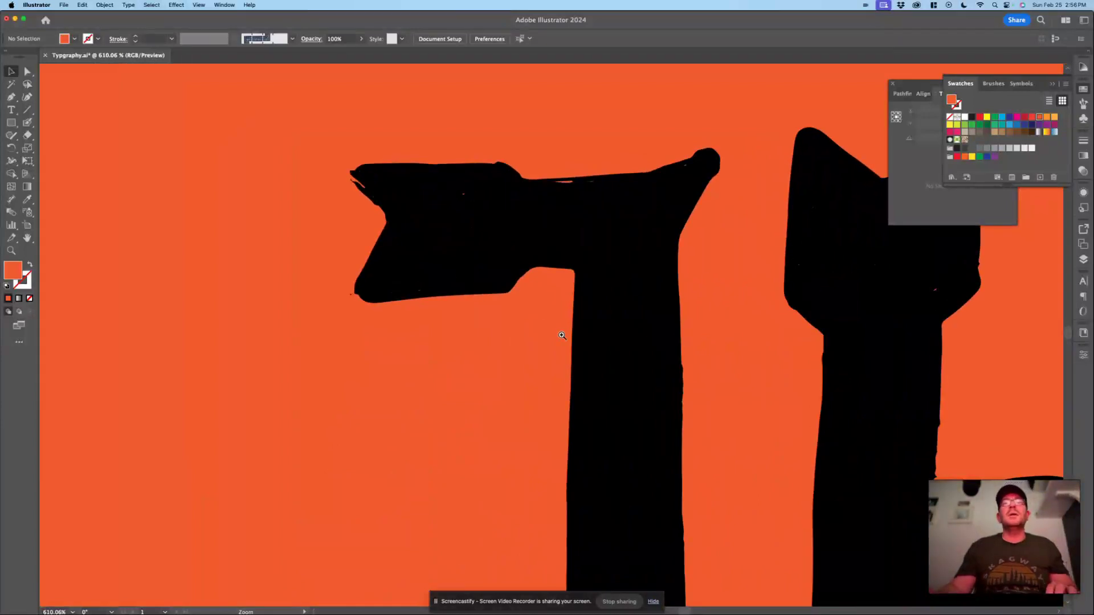
{"action": "left_click", "coordinate": [605, 359], "text": "alt"}
{"action": "scroll", "coordinate": [618, 334], "scroll_direction": "down", "scroll_amount": 5}
{"action": "scroll", "coordinate": [617, 335], "scroll_direction": "right", "scroll_amount": 5}
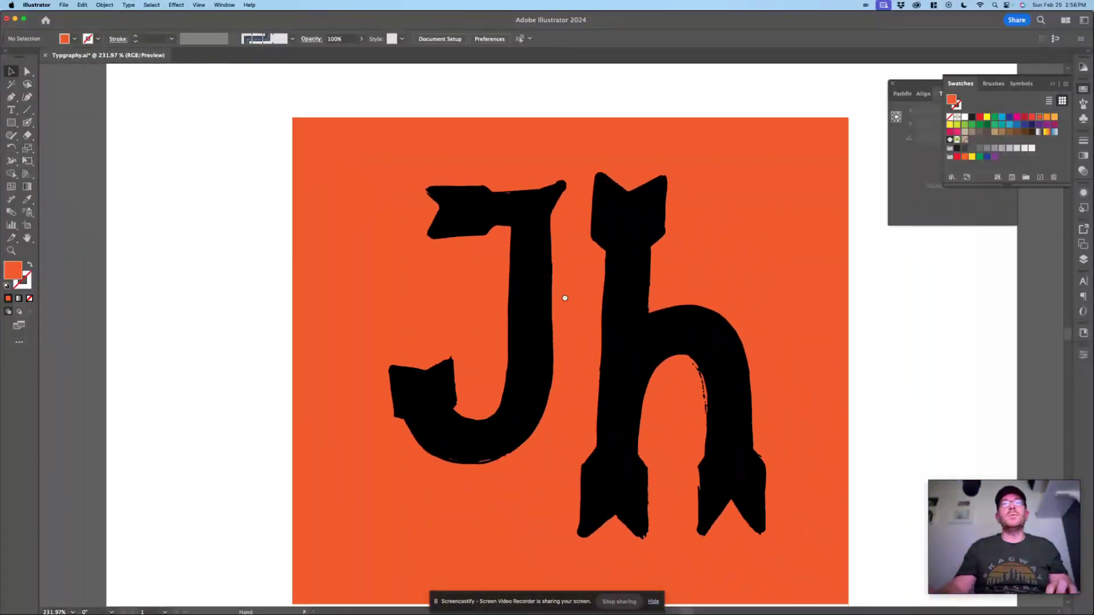
{"action": "scroll", "coordinate": [576, 288], "scroll_direction": "down", "scroll_amount": 3}
{"action": "scroll", "coordinate": [550, 313], "scroll_direction": "right", "scroll_amount": 2}
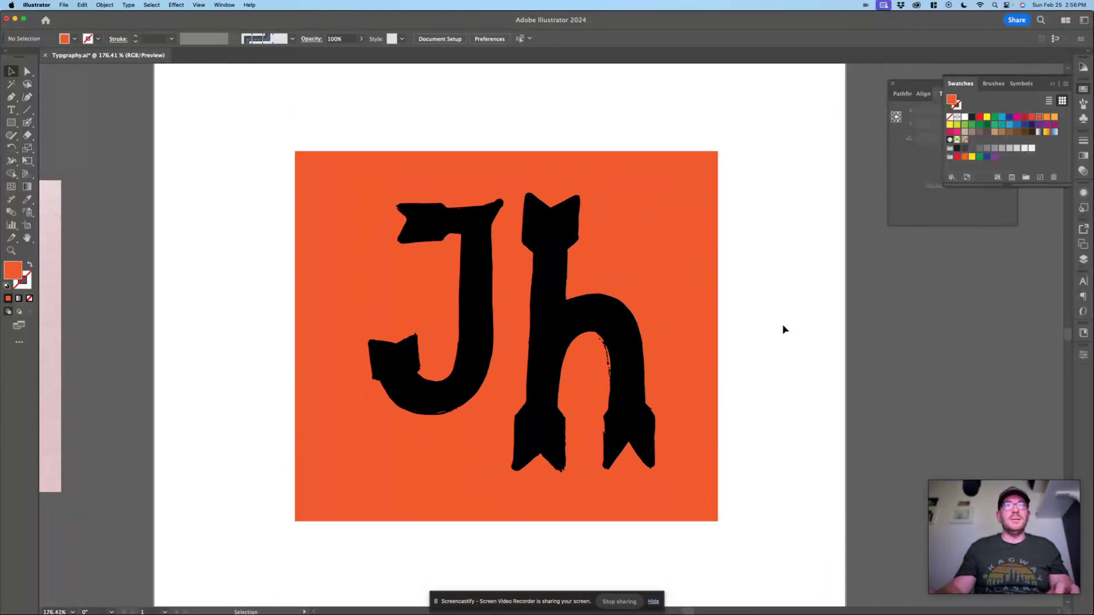
{"action": "left_click", "coordinate": [686, 272]}
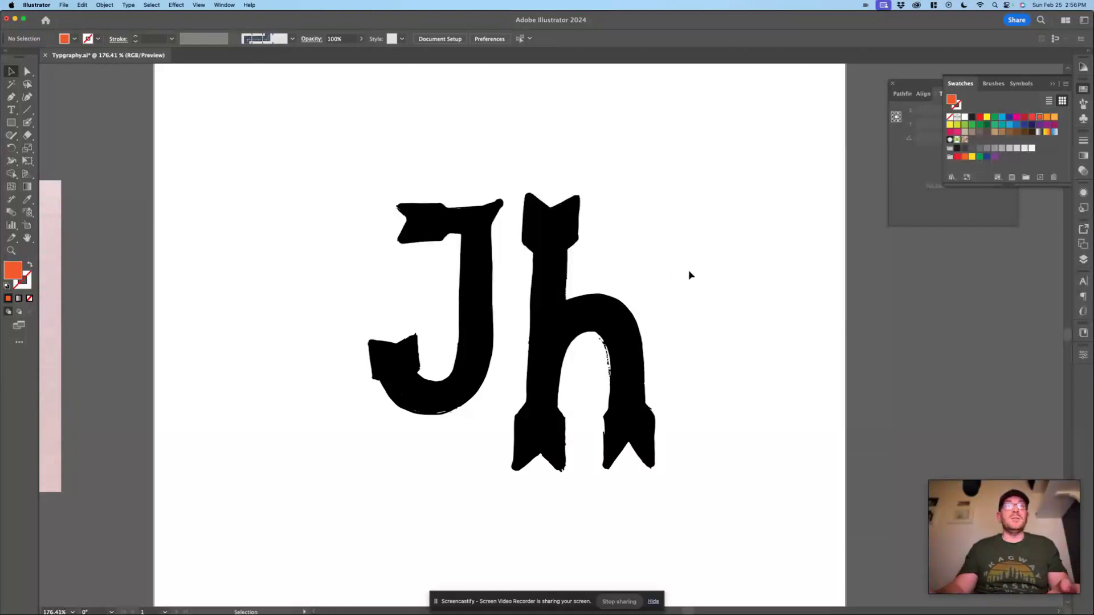
{"action": "scroll", "coordinate": [661, 341], "scroll_direction": "right", "scroll_amount": 3}
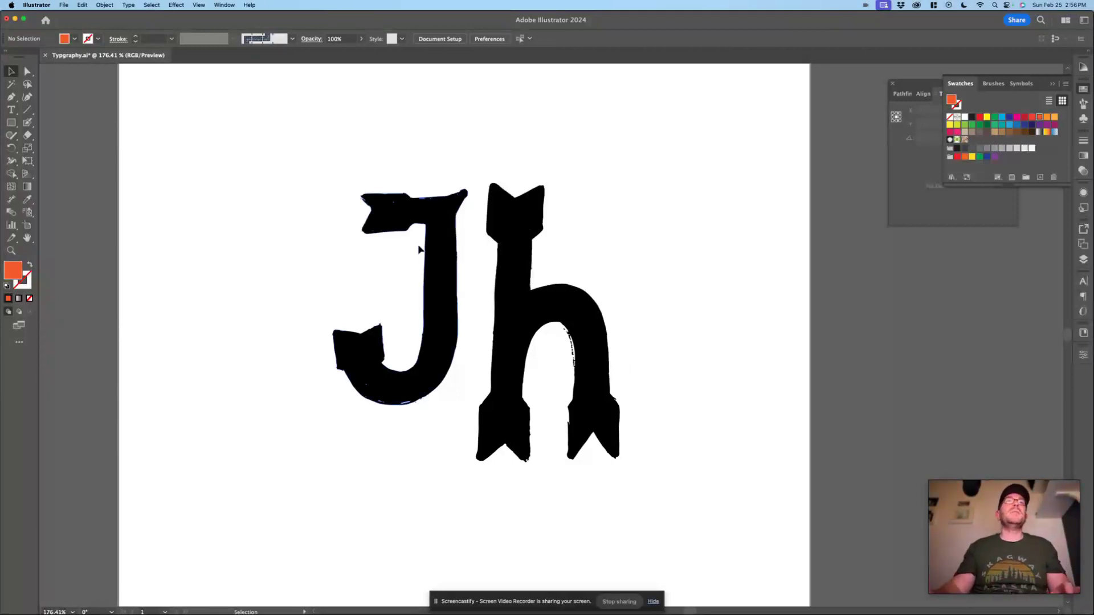
- Move the X reference image right until it overlaps the artboard's left edge
{"action": "scroll", "coordinate": [559, 325], "scroll_direction": "down", "scroll_amount": 3}
{"action": "scroll", "coordinate": [512, 350], "scroll_direction": "left", "scroll_amount": 2}
{"action": "left_click_drag", "start_coordinate": [214, 328], "coordinate": [353, 323]}
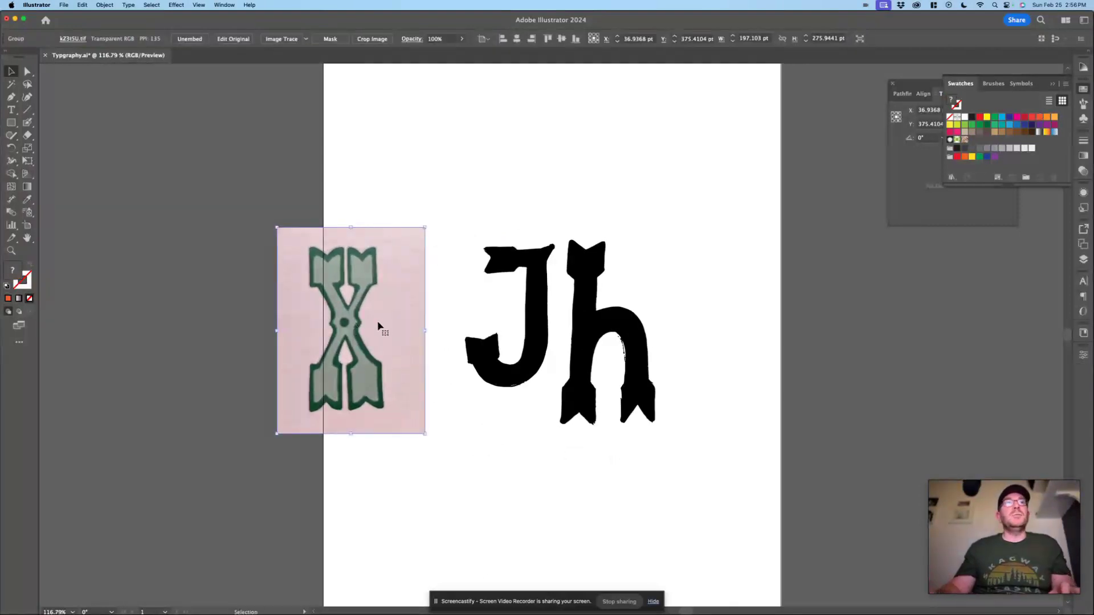
{"action": "left_click_drag", "start_coordinate": [378, 323], "coordinate": [395, 325]}
{"action": "left_click", "coordinate": [702, 301]}
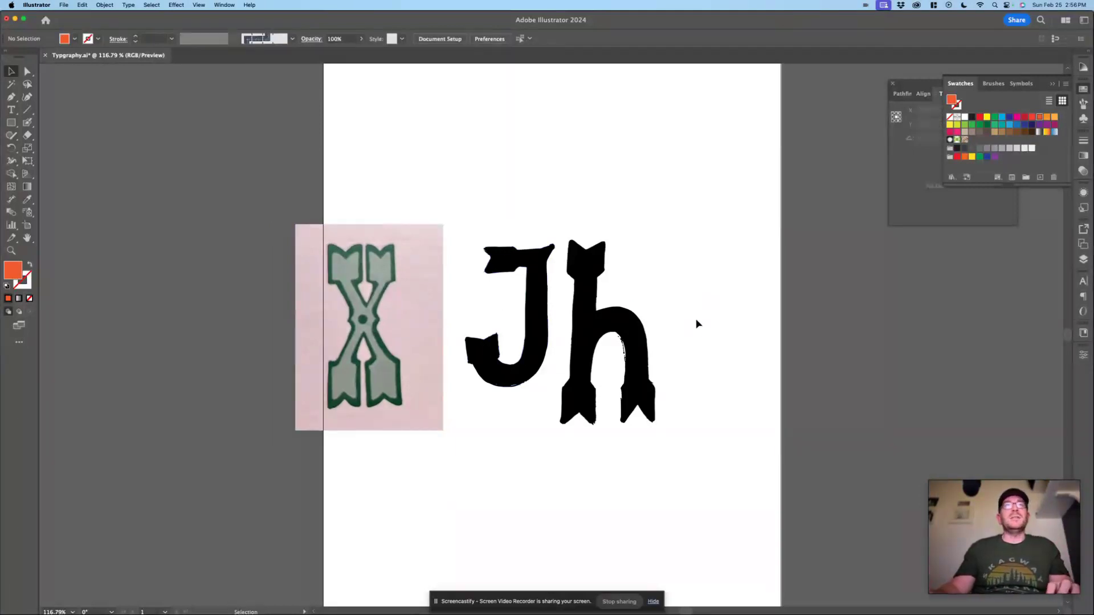
- Select both the J and h and eyedrop the X image's grey-green fill onto them
{"action": "scroll", "coordinate": [588, 316], "scroll_direction": "up", "scroll_amount": 5}
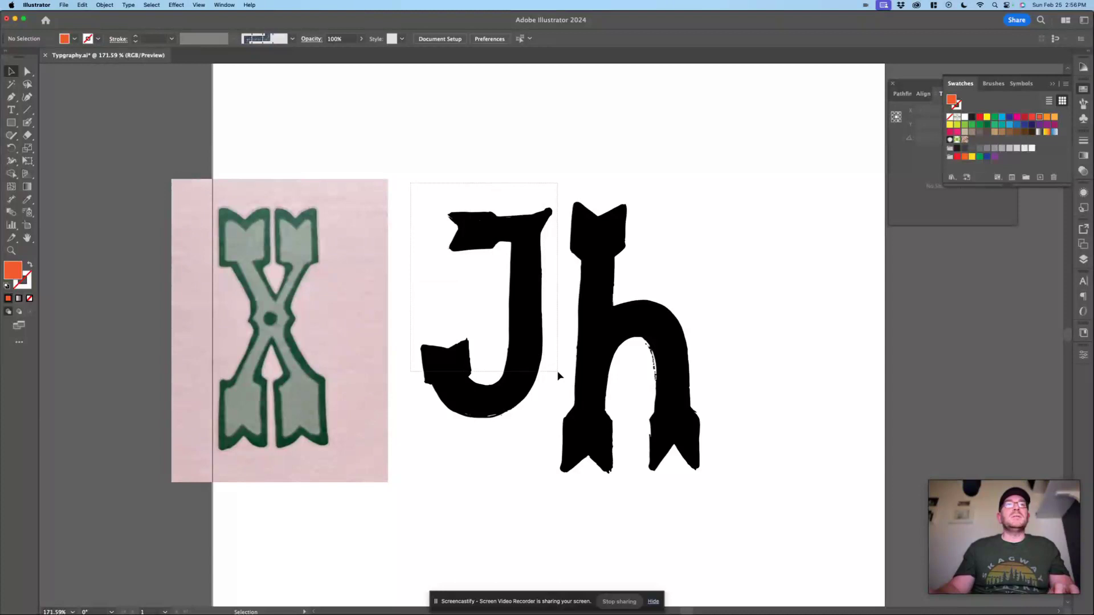
{"action": "left_click", "coordinate": [553, 483]}
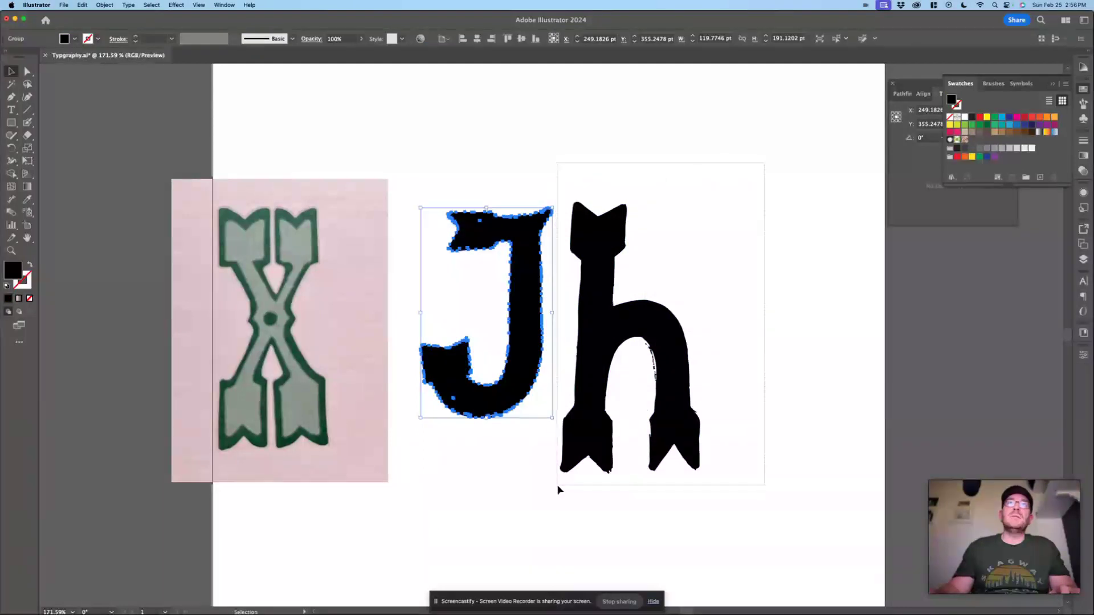
{"action": "left_click", "coordinate": [556, 486]}
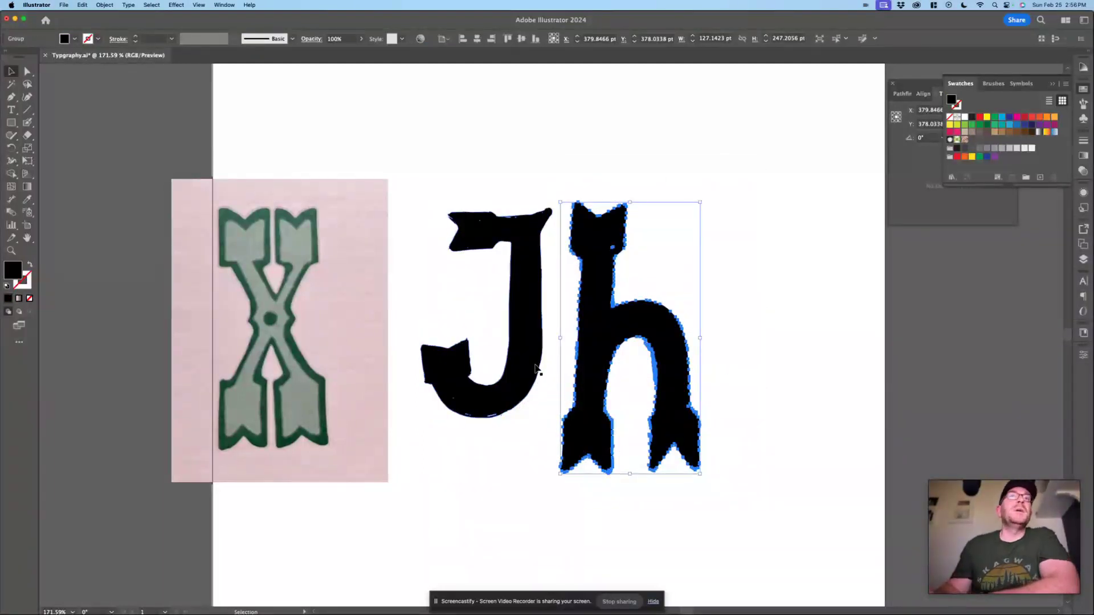
{"action": "left_click", "coordinate": [534, 291], "text": "shift"}
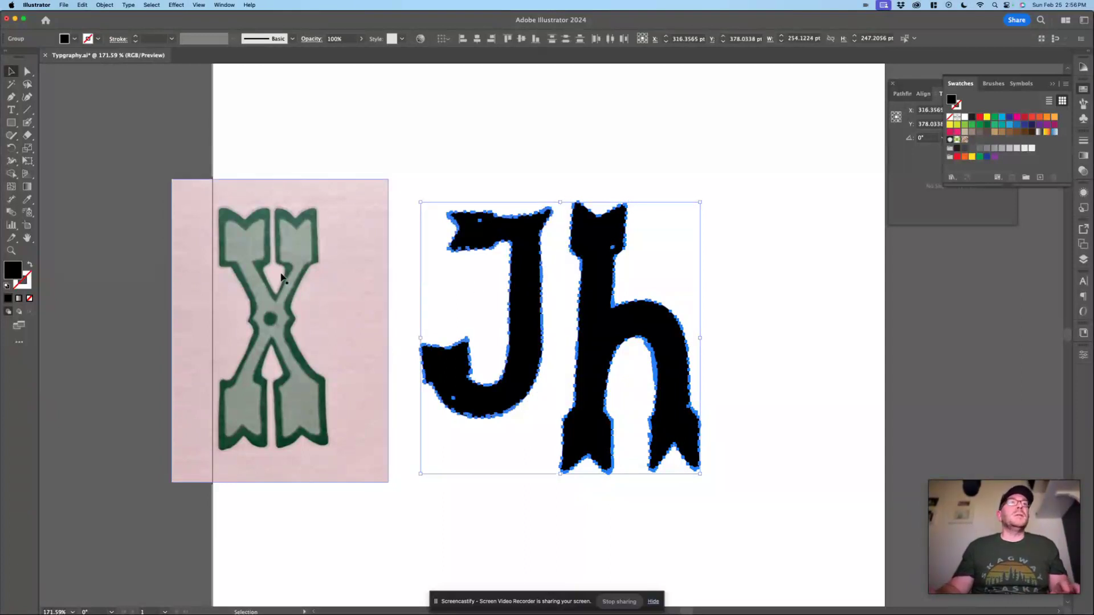
{"action": "left_click", "coordinate": [27, 199]}
{"action": "left_click", "coordinate": [303, 242]}
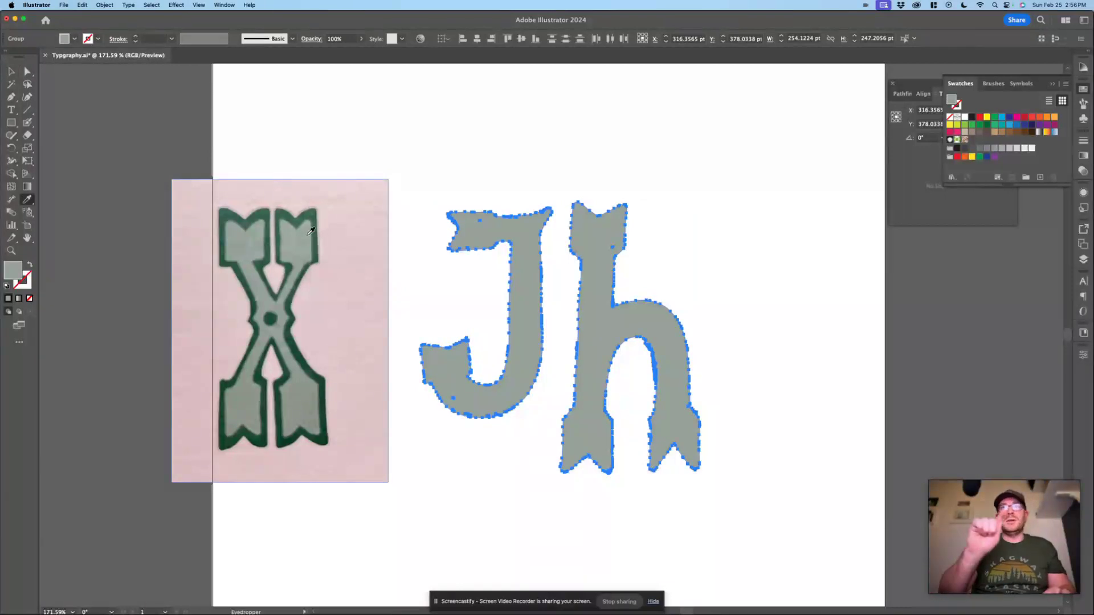
- Switch the Color panel to HSB and raise Brightness to 74.9, giving fill #88bf88
{"action": "left_click_drag", "start_coordinate": [924, 86], "coordinate": [806, 98]}
{"action": "left_click", "coordinate": [869, 105]}
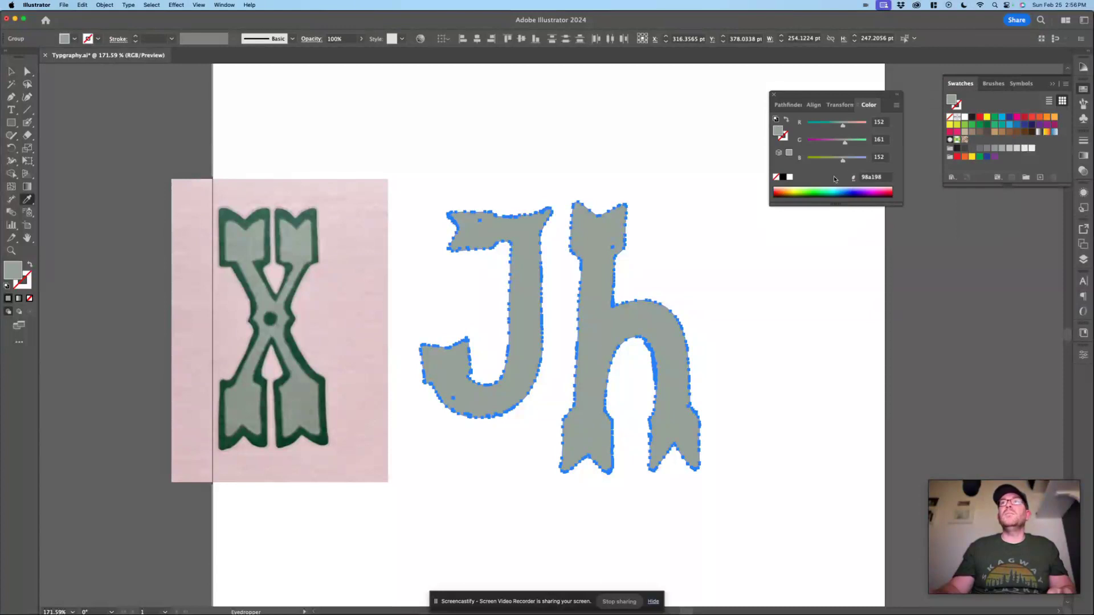
{"action": "left_click", "coordinate": [897, 106]}
{"action": "left_click", "coordinate": [918, 141]}
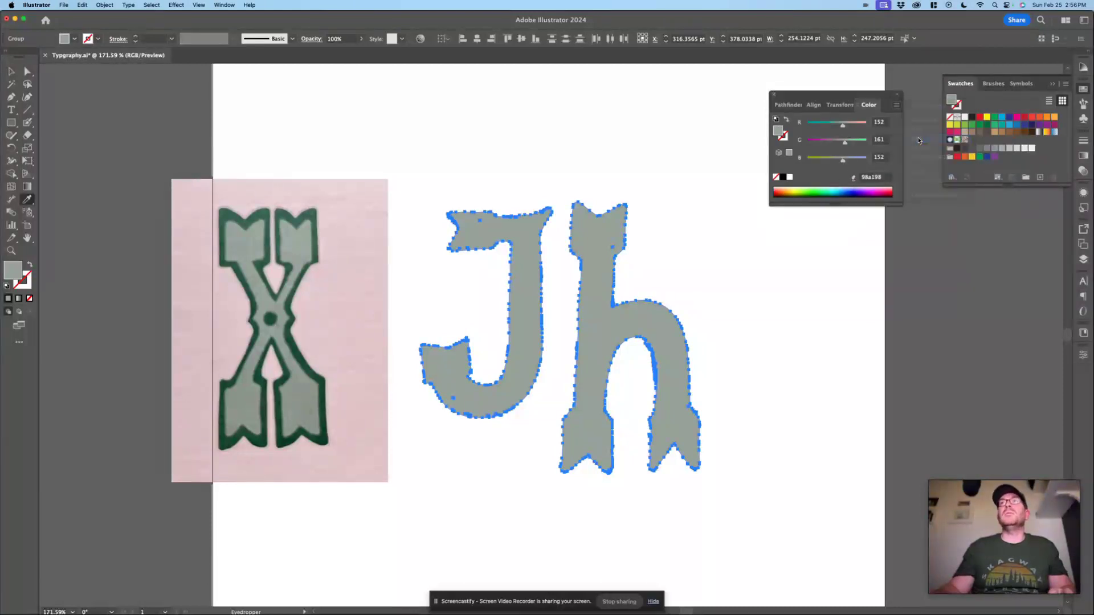
{"action": "left_click_drag", "start_coordinate": [844, 162], "coordinate": [824, 145]}
{"action": "left_click", "coordinate": [854, 163]}
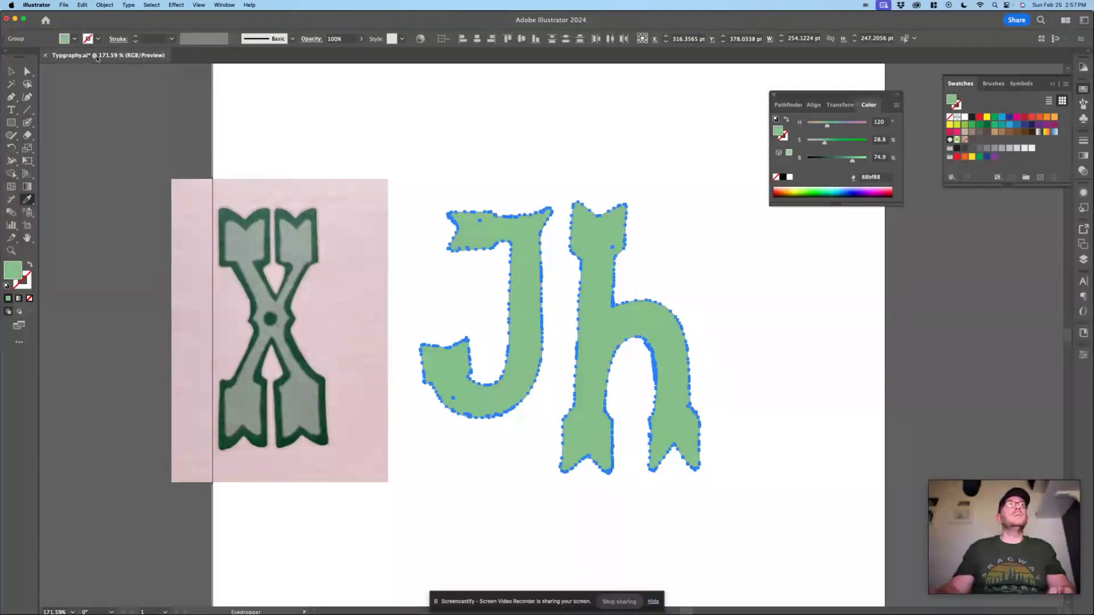
{"action": "key", "text": "v"}
{"action": "left_click", "coordinate": [548, 170]}
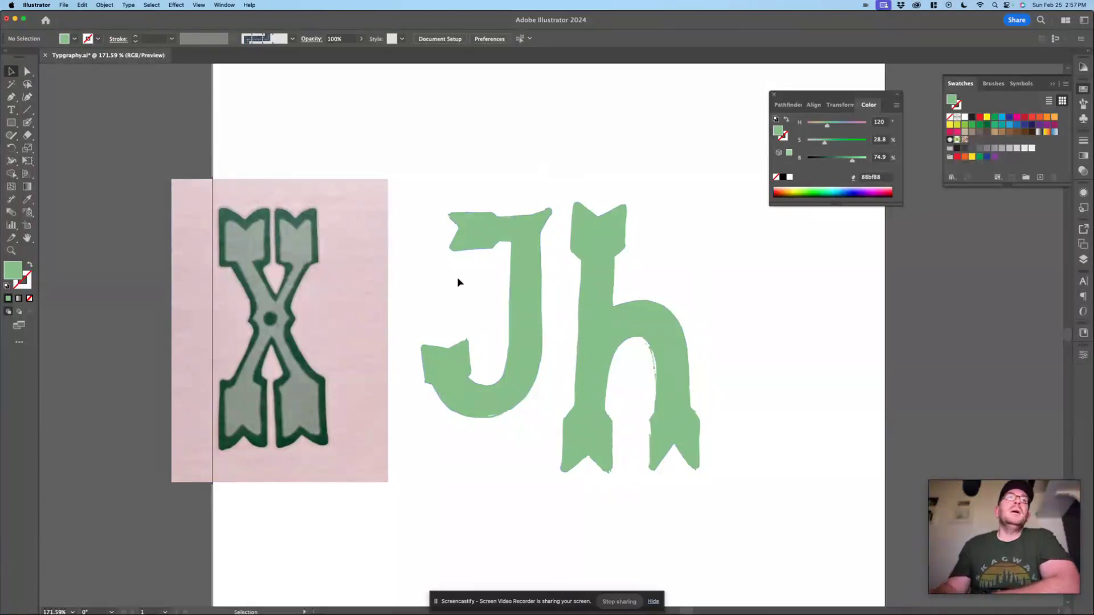
- Select the J and h and eyedrop the X's dark green outline as their stroke
{"action": "left_click", "coordinate": [535, 266]}
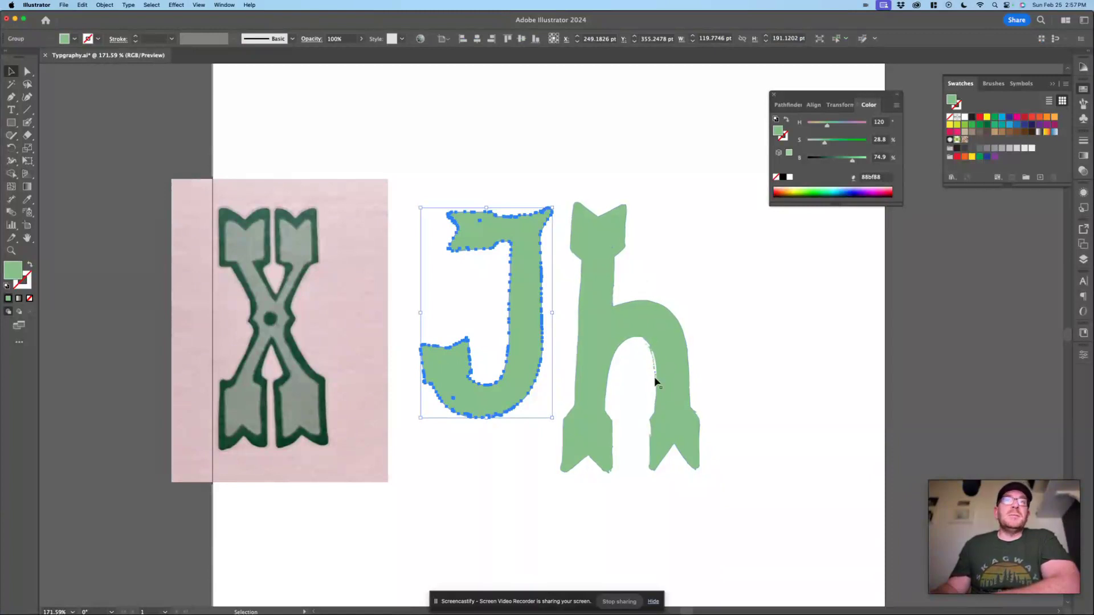
{"action": "left_click", "coordinate": [666, 283]}
{"action": "left_click_drag", "start_coordinate": [577, 244], "coordinate": [499, 269]}
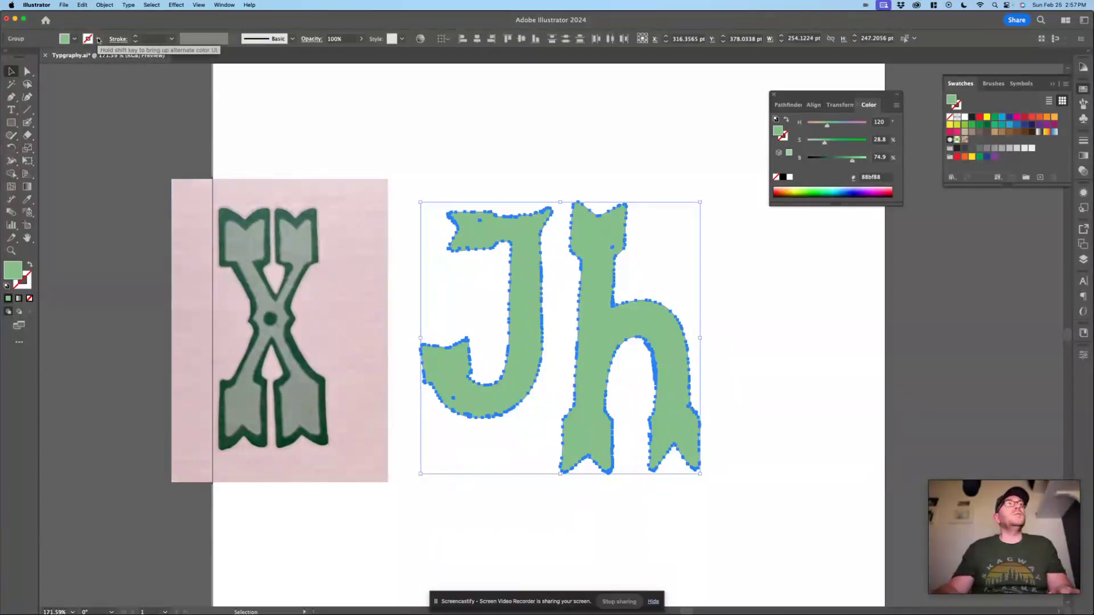
{"action": "left_click", "coordinate": [27, 282]}
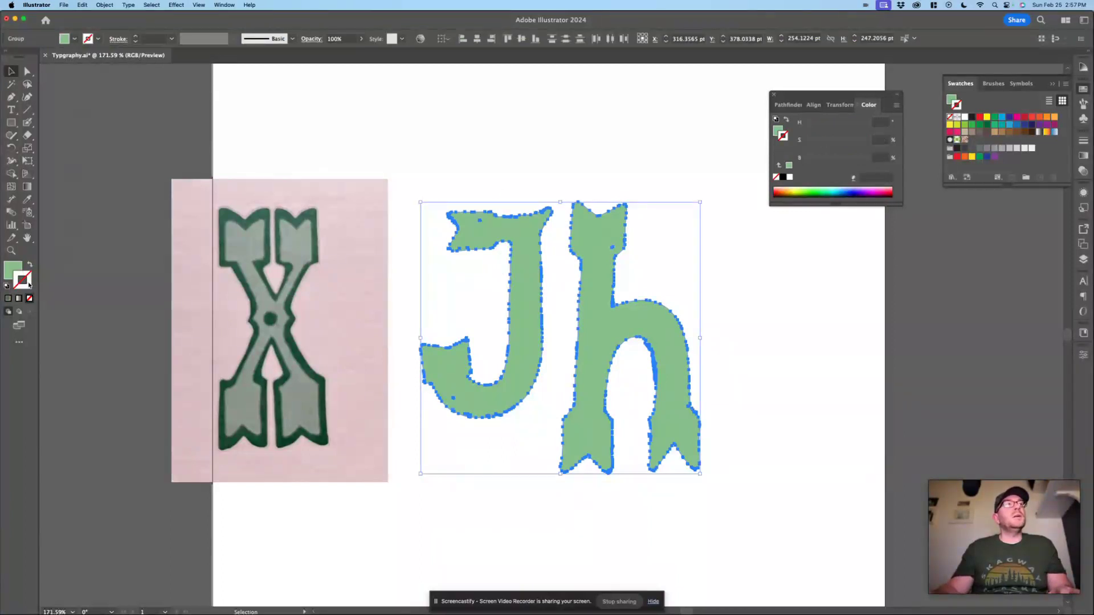
{"action": "left_click", "coordinate": [27, 199]}
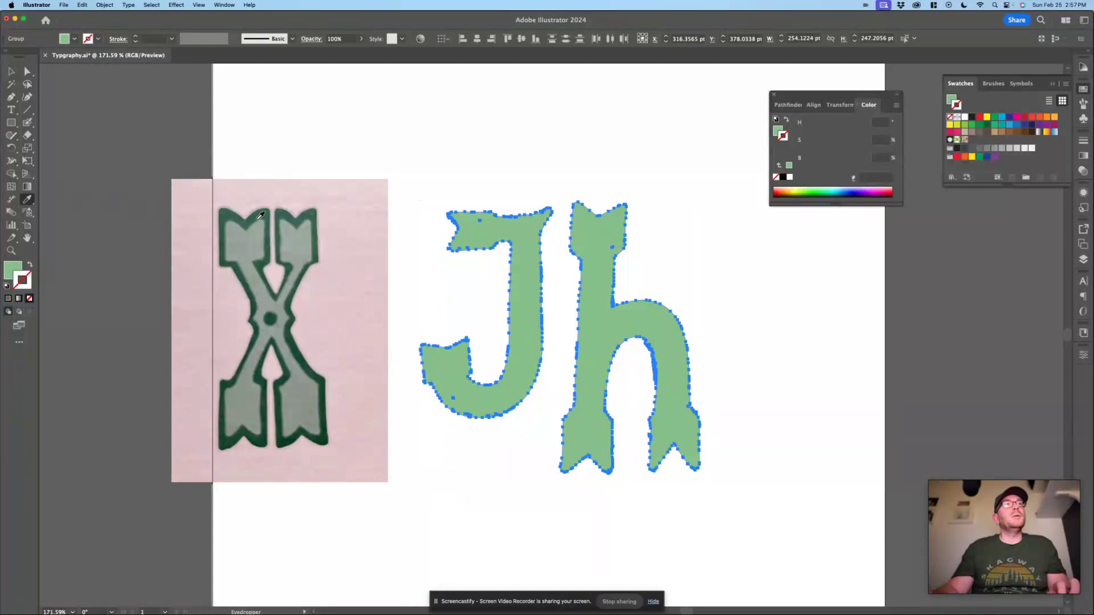
{"action": "left_click", "coordinate": [289, 214]}
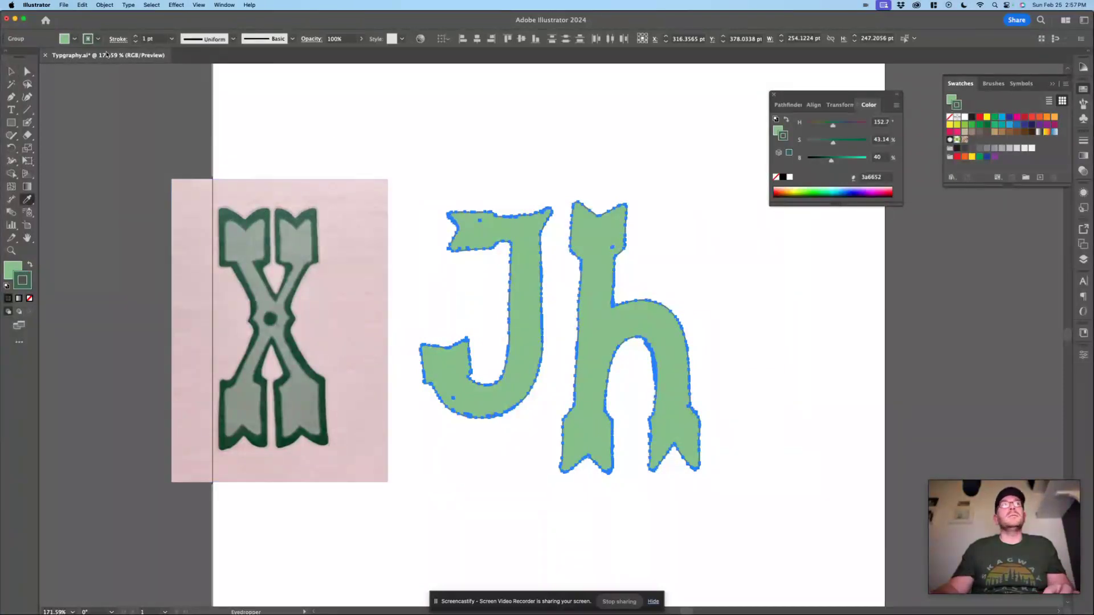
- Increase the letters' stroke weight to 9 pt
{"action": "left_click", "coordinate": [136, 37]}
{"action": "left_click", "coordinate": [137, 37]}
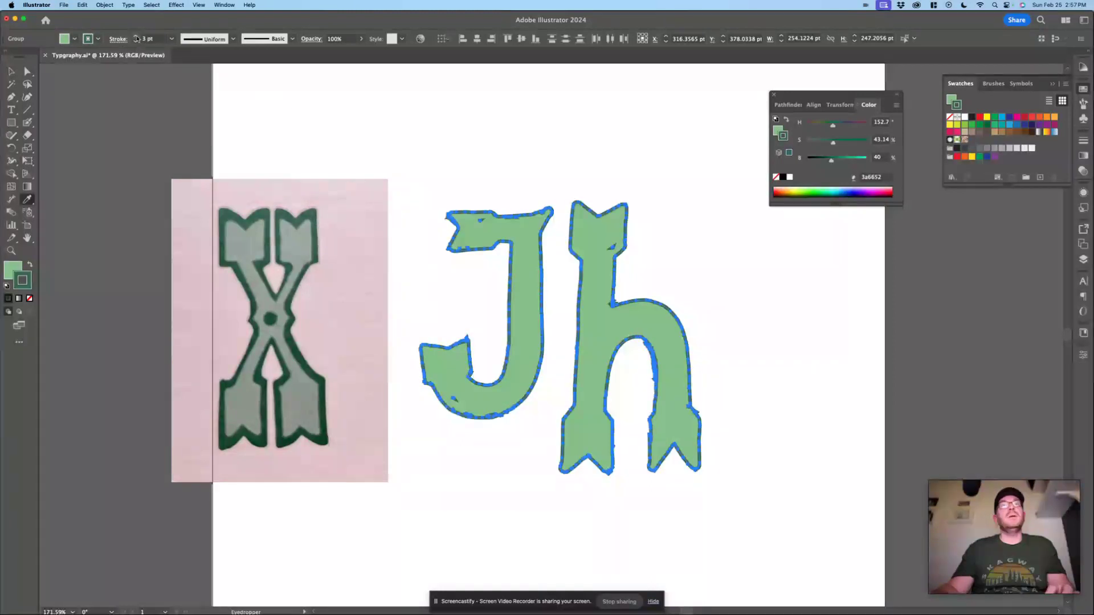
{"action": "left_click", "coordinate": [137, 38]}
{"action": "left_click", "coordinate": [136, 38]}
{"action": "left_click", "coordinate": [136, 38]}
{"action": "left_click", "coordinate": [137, 37]}
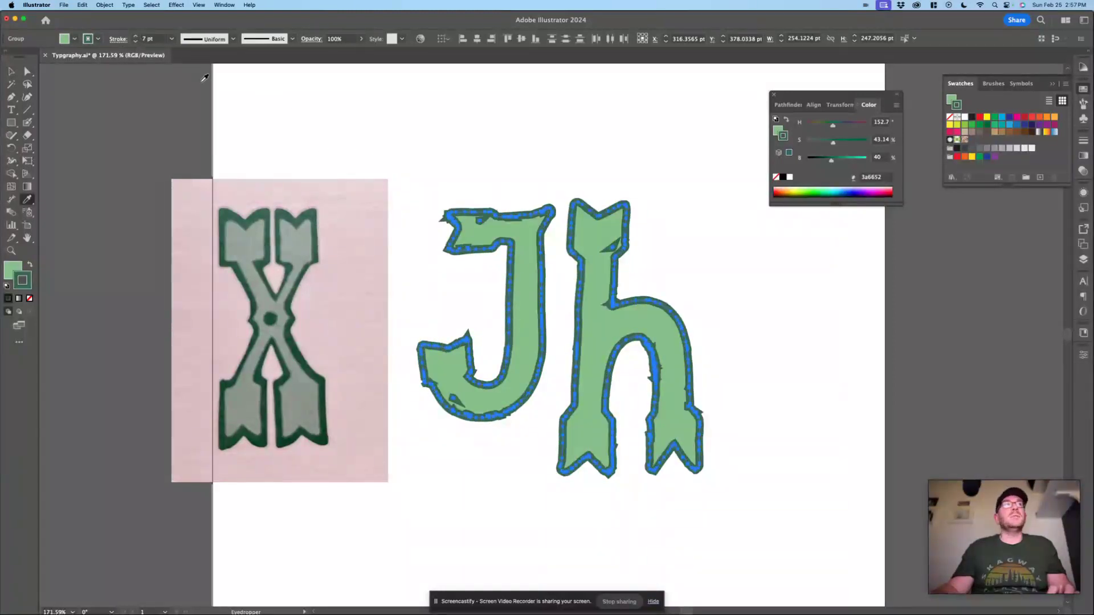
{"action": "left_click", "coordinate": [136, 38]}
{"action": "left_click", "coordinate": [137, 38]}
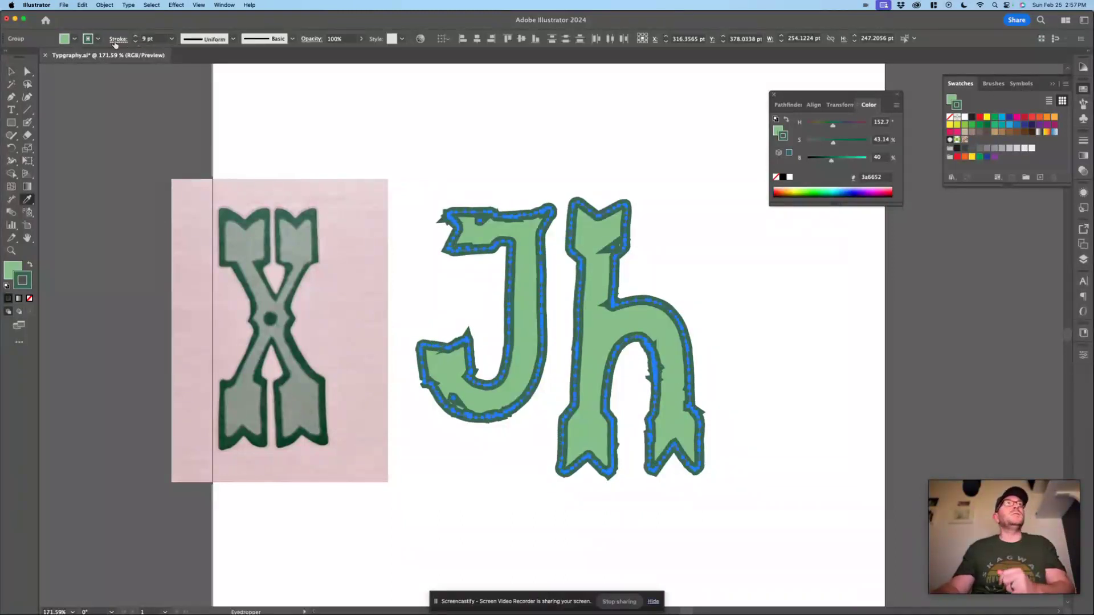
- Give the stroke Round Cap, Round Join and Align Stroke to Outside
{"action": "left_click", "coordinate": [116, 40]}
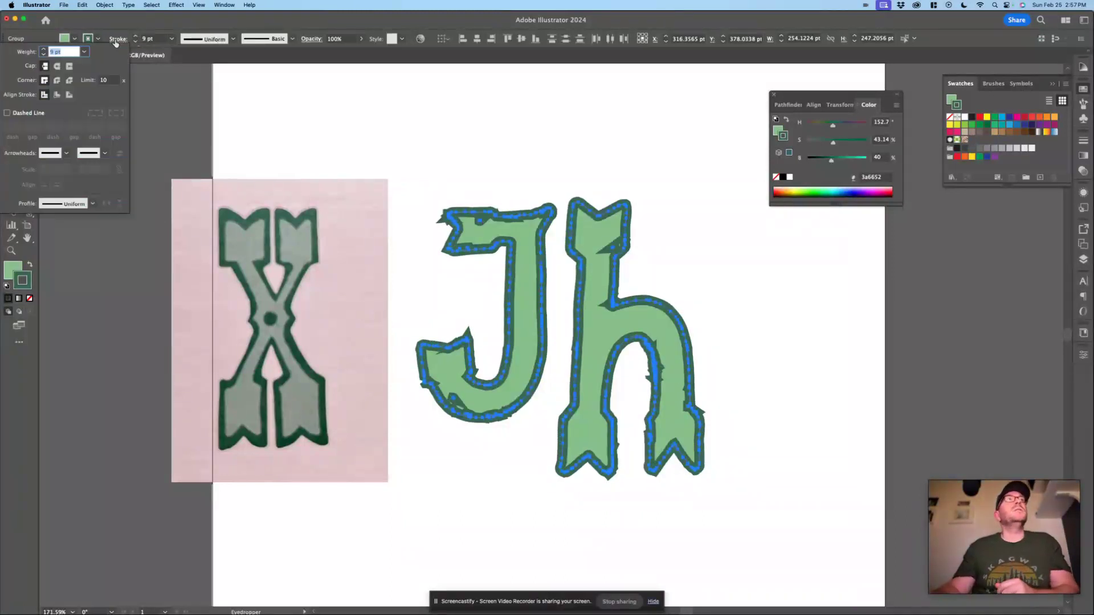
{"action": "left_click", "coordinate": [57, 66]}
{"action": "left_click", "coordinate": [57, 80]}
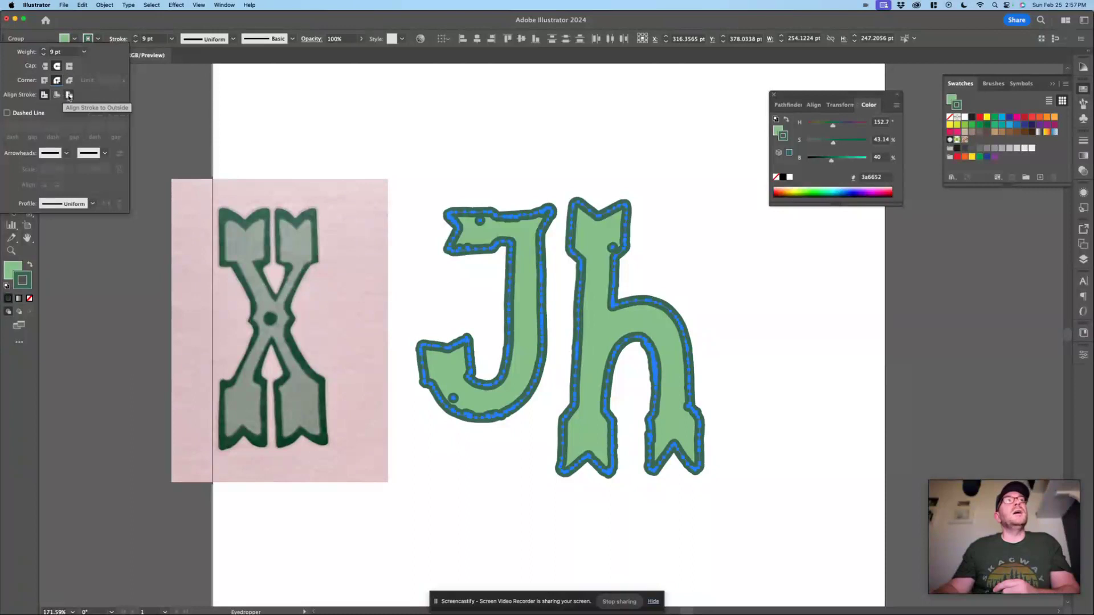
{"action": "left_click", "coordinate": [69, 94]}
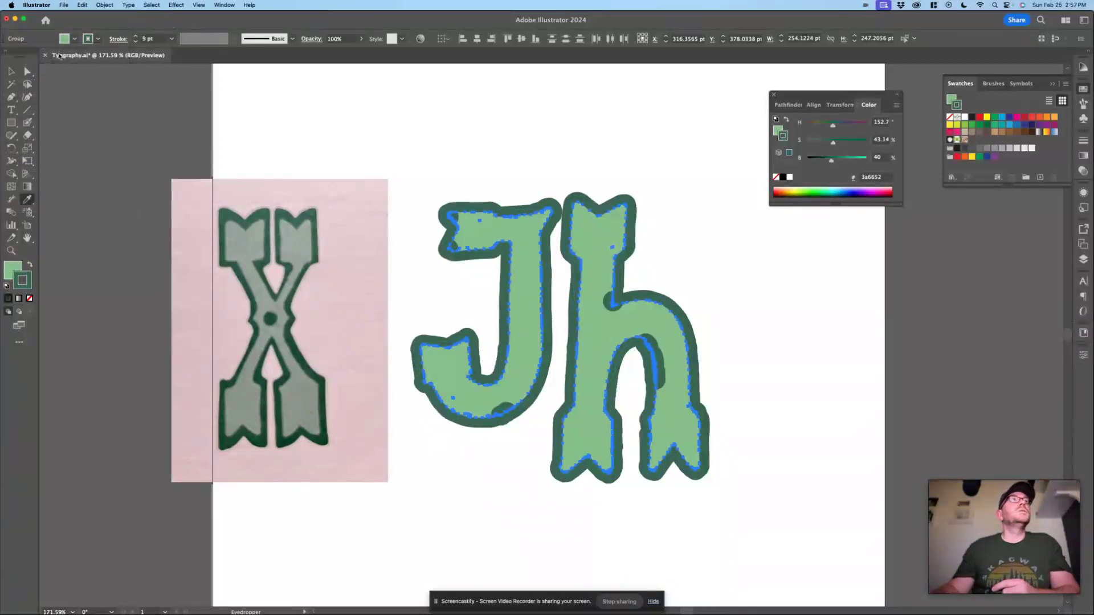
{"action": "left_click", "coordinate": [10, 71]}
{"action": "left_click", "coordinate": [659, 289]}
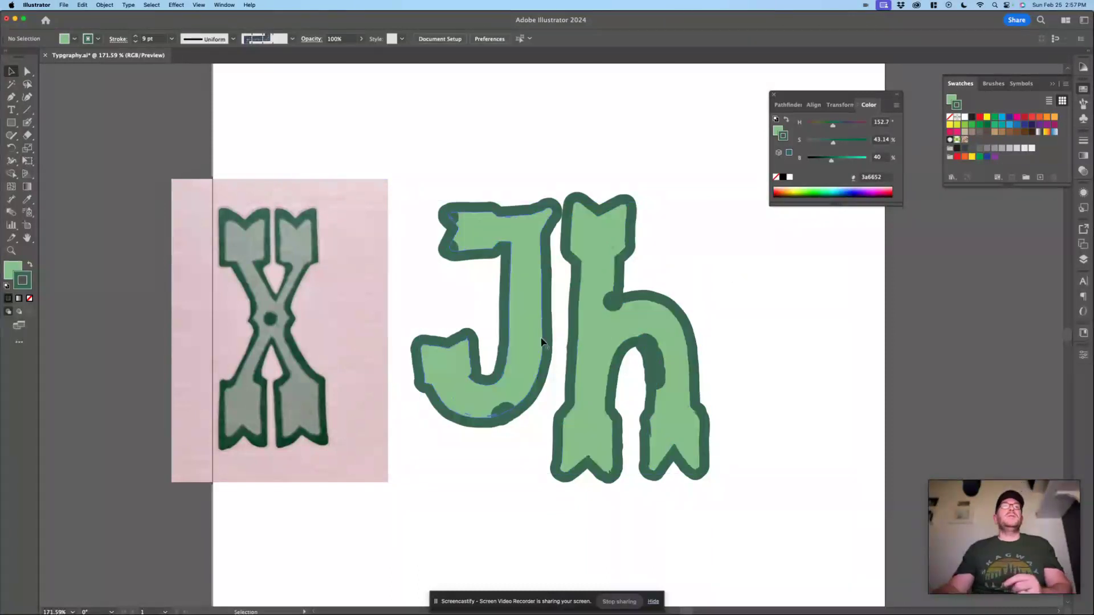
- Remove the dark green outline from the Jh group, then select just the h and J
{"action": "left_click", "coordinate": [534, 286]}
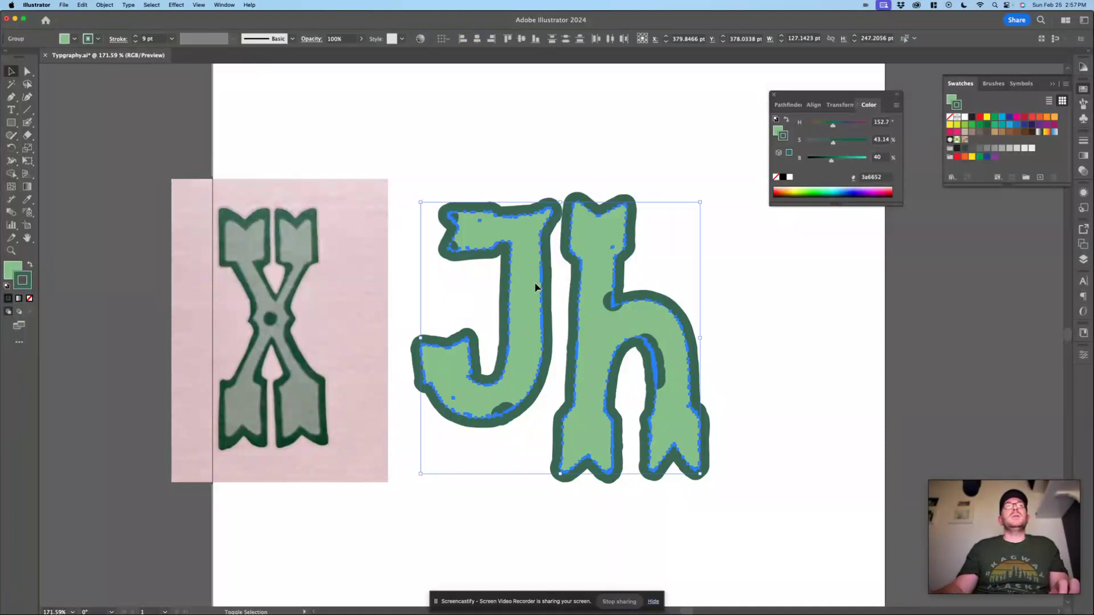
{"action": "key", "text": "slash"}
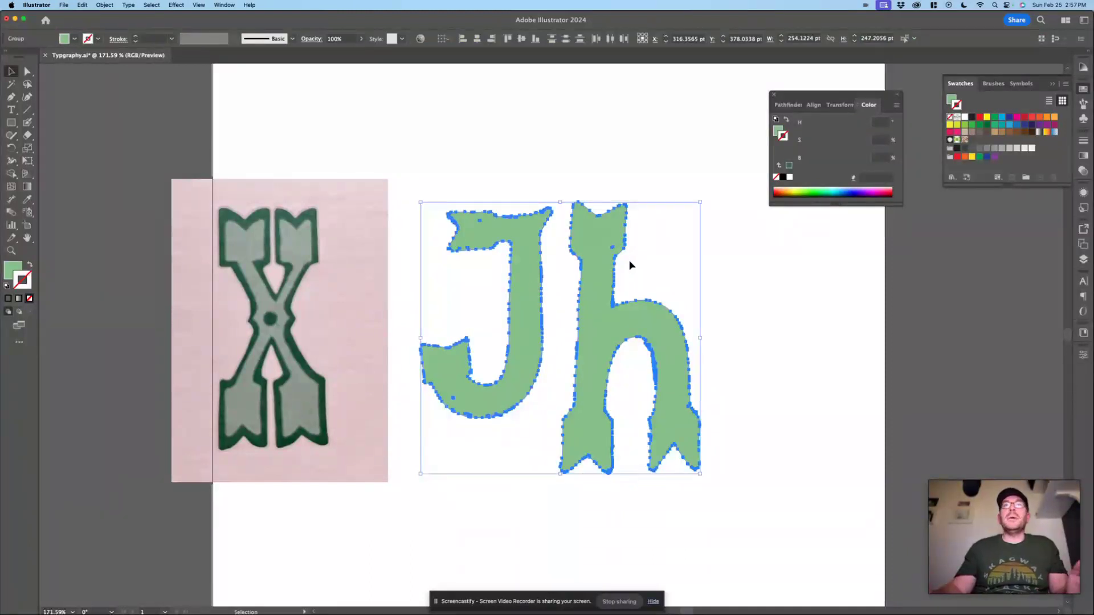
{"action": "left_click", "coordinate": [630, 261]}
{"action": "left_click", "coordinate": [603, 290]}
{"action": "left_click", "coordinate": [533, 288], "text": "shift"}
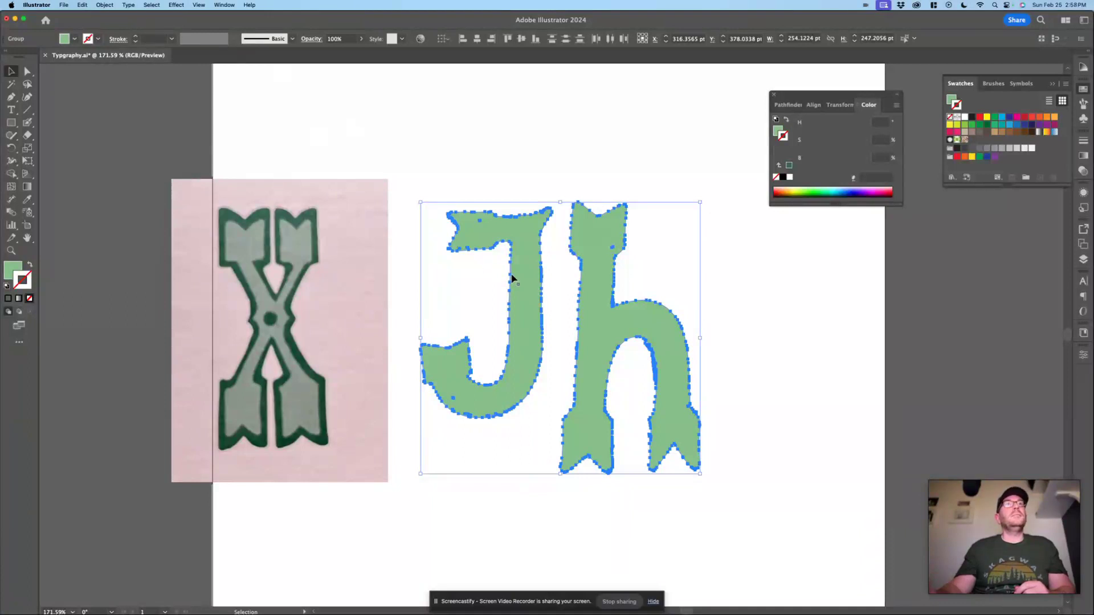
- Copy the J and h and paste the duplicate in back of the originals
{"action": "right_click", "coordinate": [518, 266]}
{"action": "left_click", "coordinate": [553, 283]}
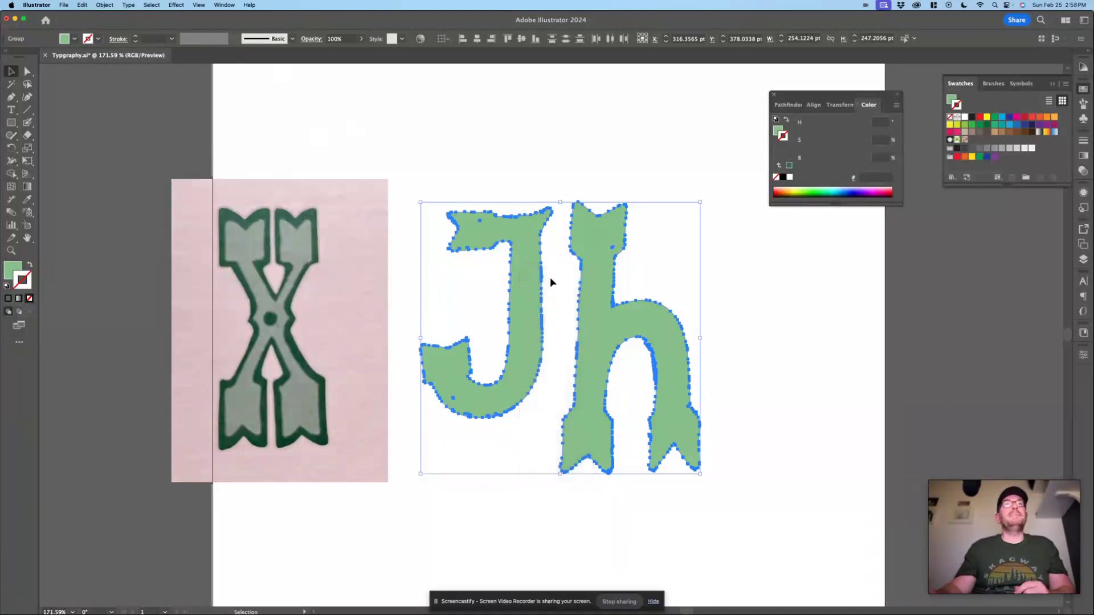
{"action": "right_click", "coordinate": [533, 262]}
{"action": "mouse_move", "coordinate": [568, 299]}
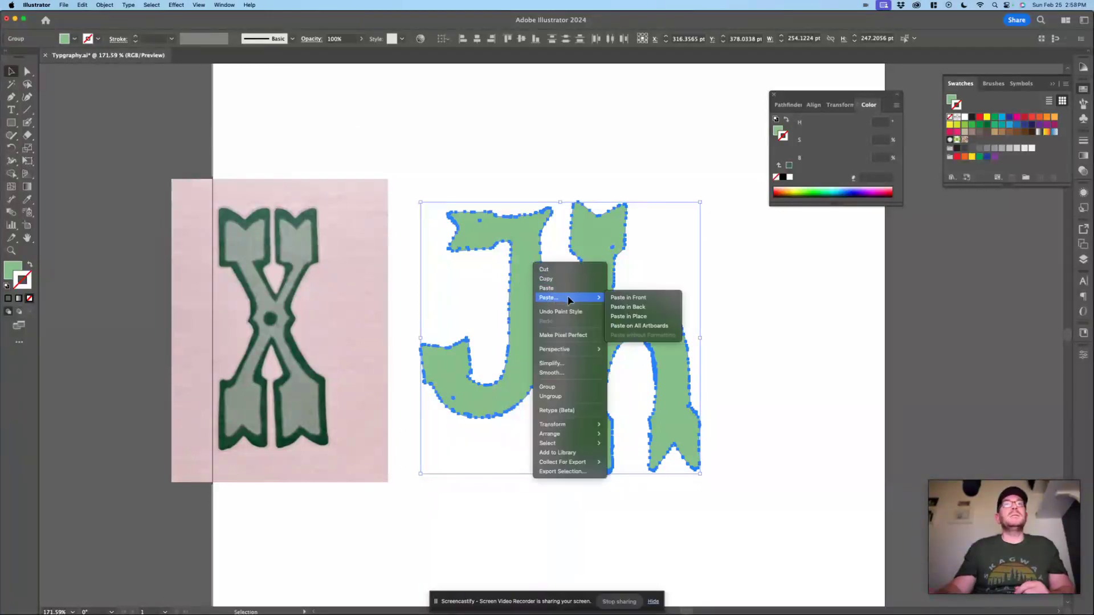
{"action": "left_click", "coordinate": [648, 309]}
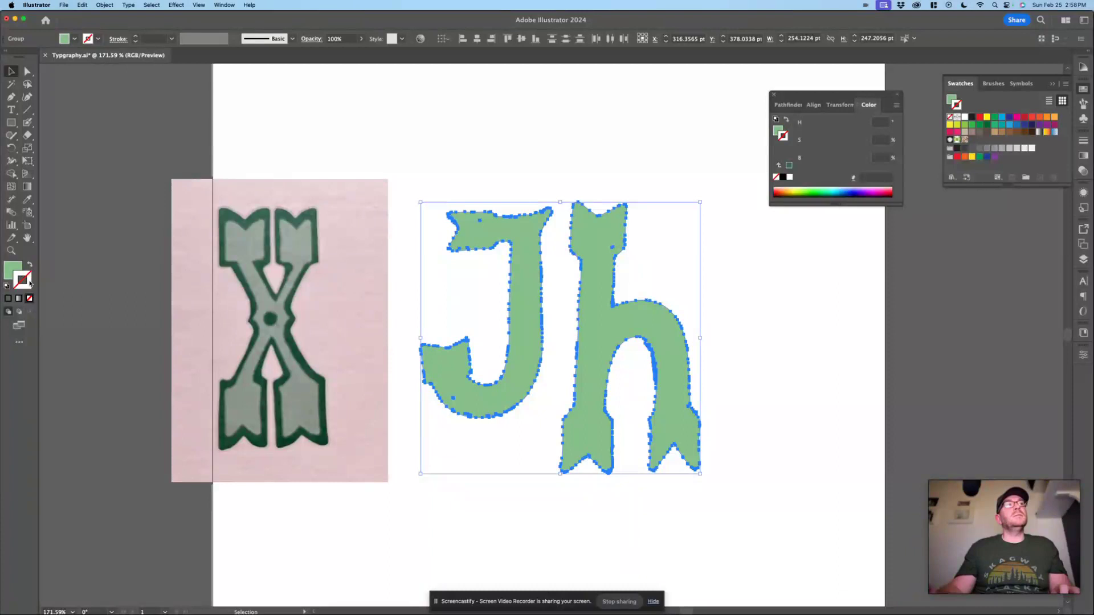
- Sample the X reference's dark green outline onto the letters and raise stroke weight to 7 pt
{"action": "left_click", "coordinate": [27, 199]}
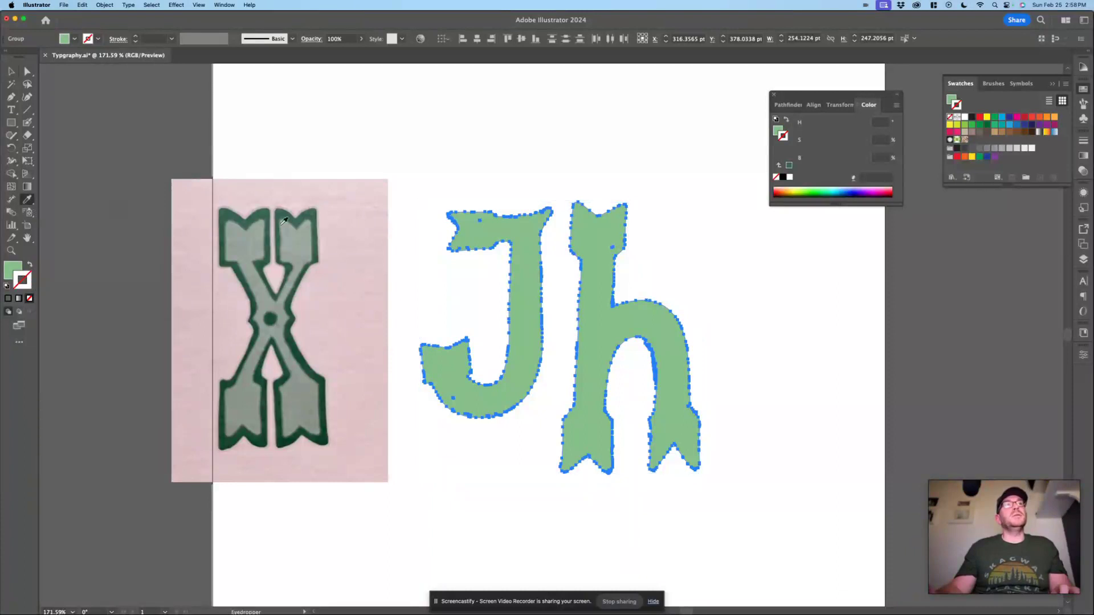
{"action": "left_click", "coordinate": [315, 213]}
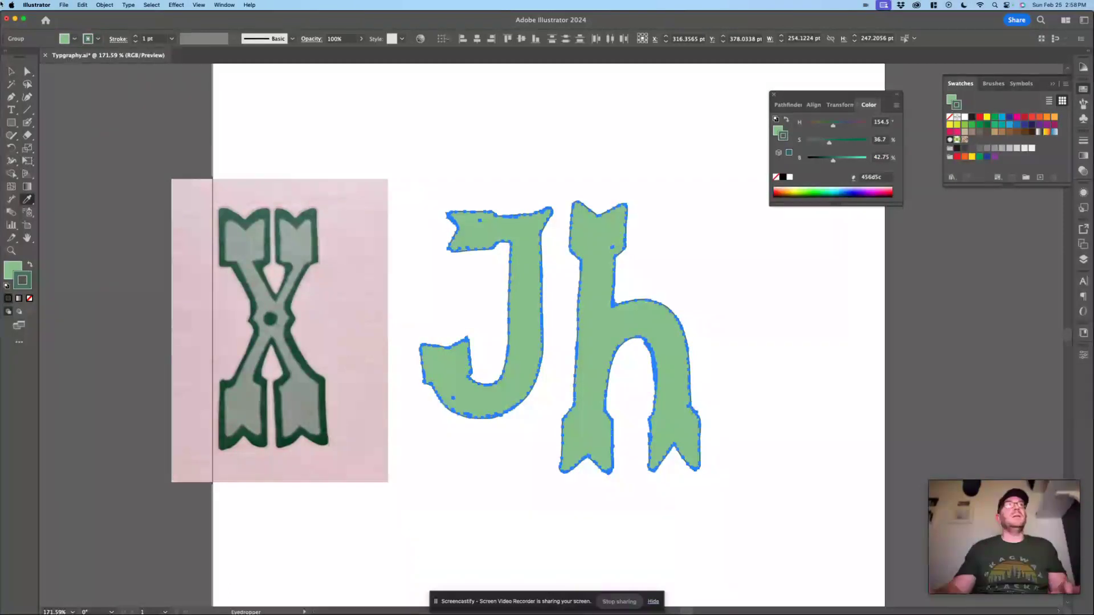
{"action": "left_click", "coordinate": [137, 38]}
{"action": "left_click", "coordinate": [137, 37]}
{"action": "left_click", "coordinate": [137, 38]}
{"action": "left_click", "coordinate": [137, 38]}
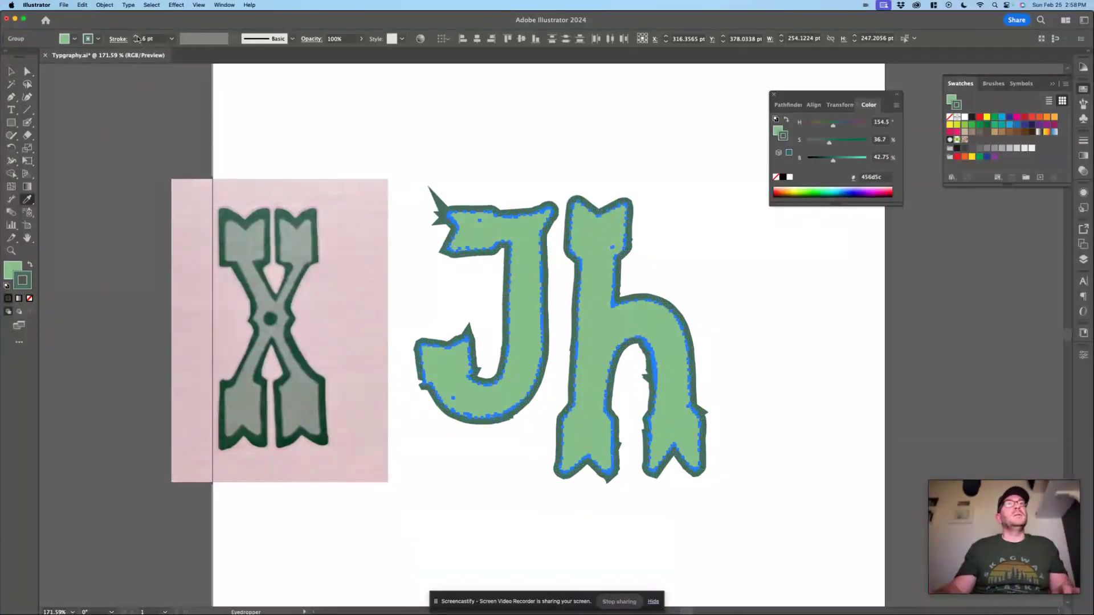
{"action": "left_click", "coordinate": [137, 38]}
{"action": "left_click", "coordinate": [137, 37]}
- Give the outline Round Cap and Round Join in the Stroke panel
{"action": "left_click", "coordinate": [110, 39]}
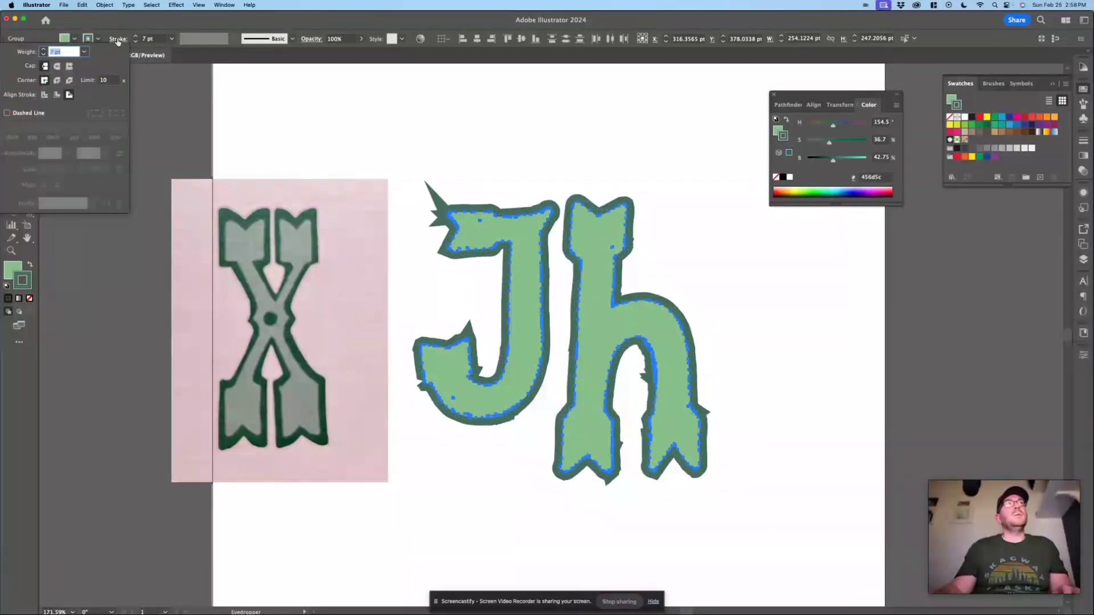
{"action": "left_click", "coordinate": [57, 66]}
{"action": "left_click", "coordinate": [57, 80]}
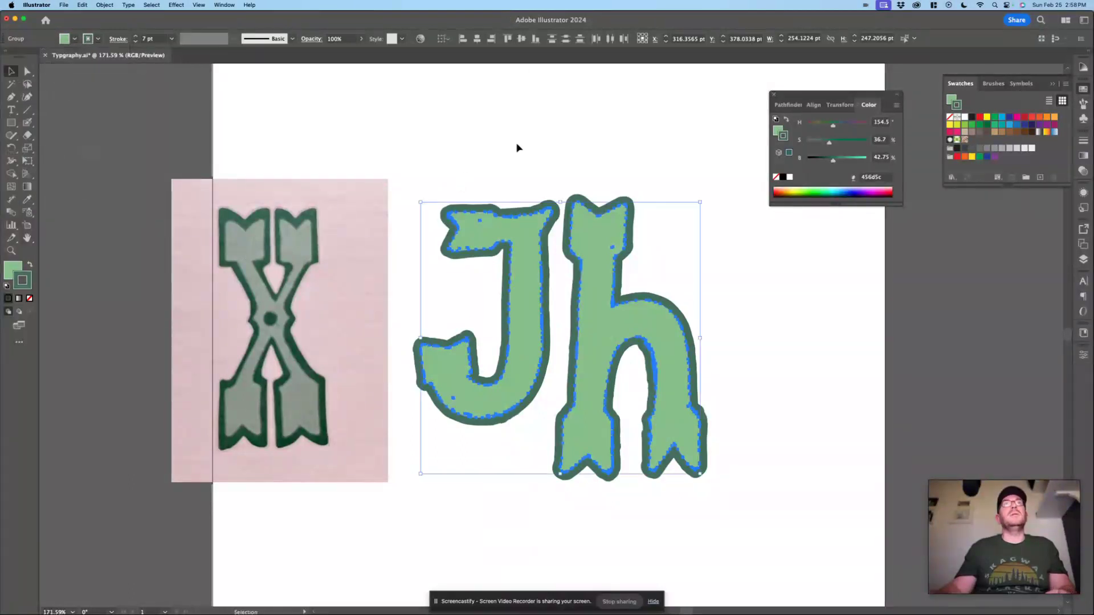
{"action": "left_click", "coordinate": [540, 165]}
{"action": "left_click_drag", "start_coordinate": [526, 317], "coordinate": [478, 247]}
{"action": "key", "text": "super+z"}
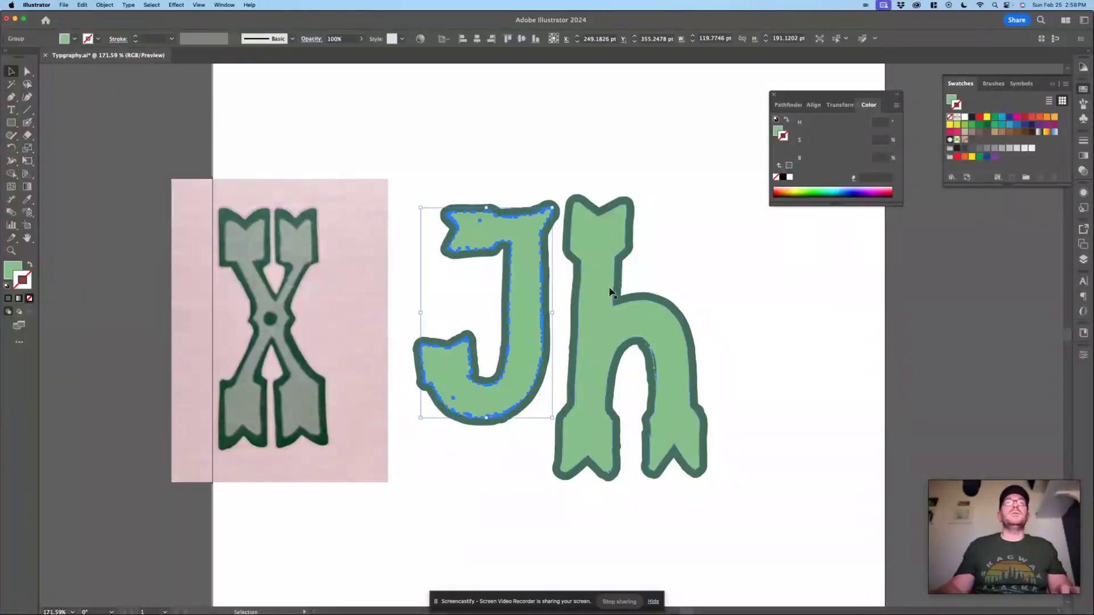
{"action": "left_click", "coordinate": [694, 262]}
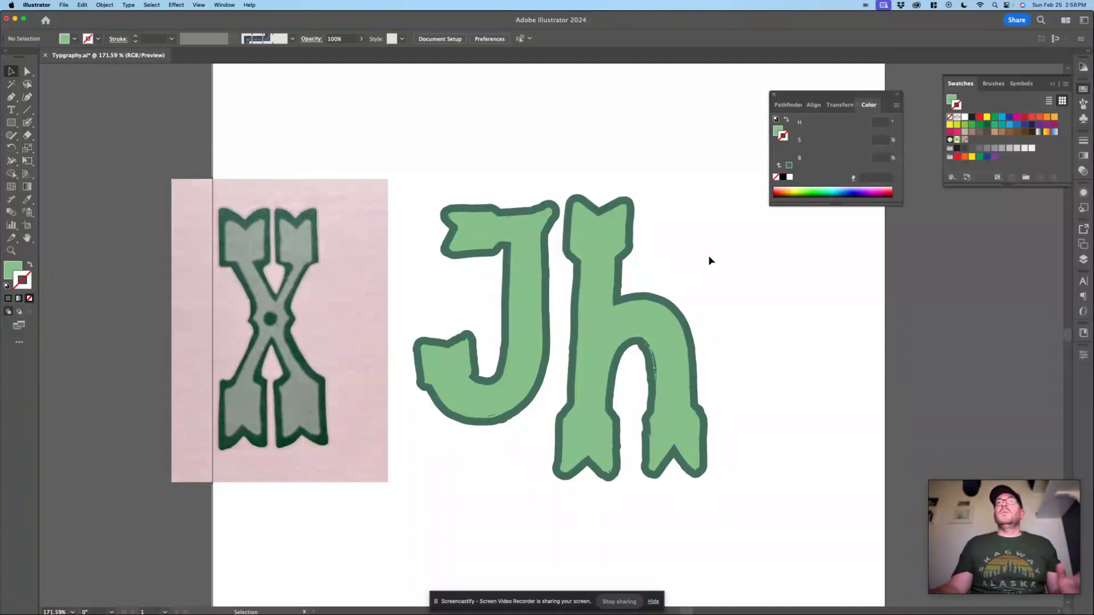
{"action": "left_click", "coordinate": [604, 396]}
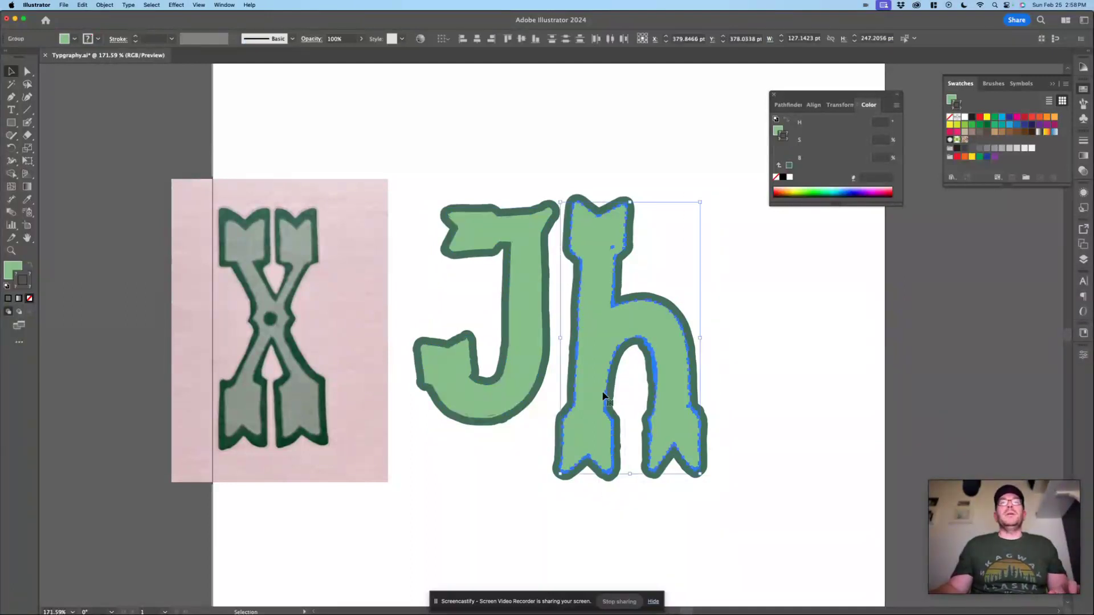
{"action": "left_click", "coordinate": [749, 299]}
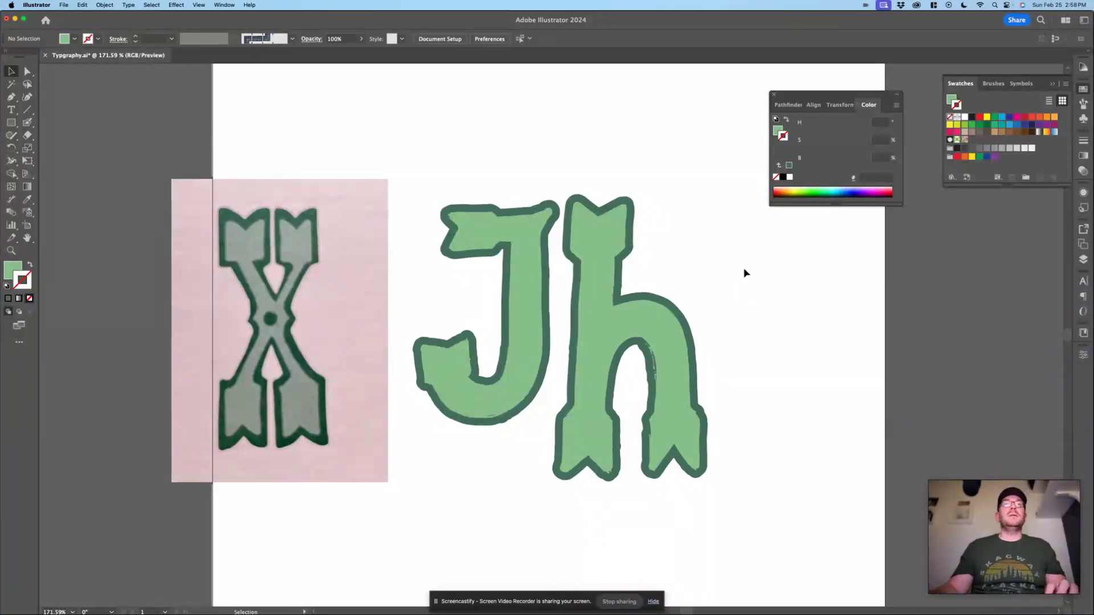
{"action": "scroll", "coordinate": [606, 347], "scroll_direction": "up", "scroll_amount": 5}
{"action": "scroll", "coordinate": [649, 348], "scroll_direction": "down", "scroll_amount": 1}
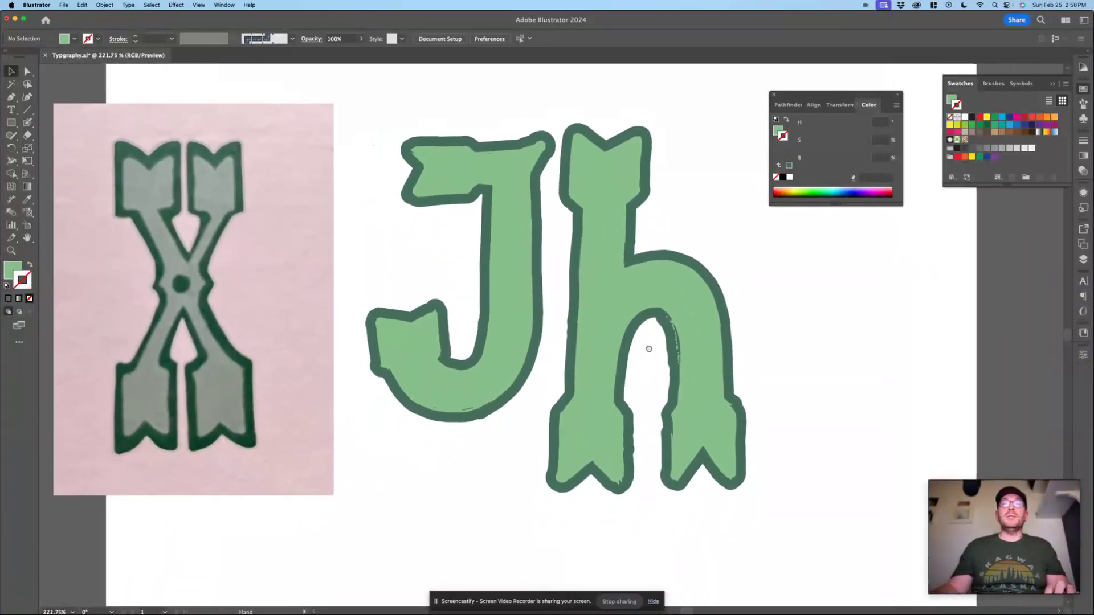
{"action": "scroll", "coordinate": [639, 297], "scroll_direction": "up", "scroll_amount": 3}
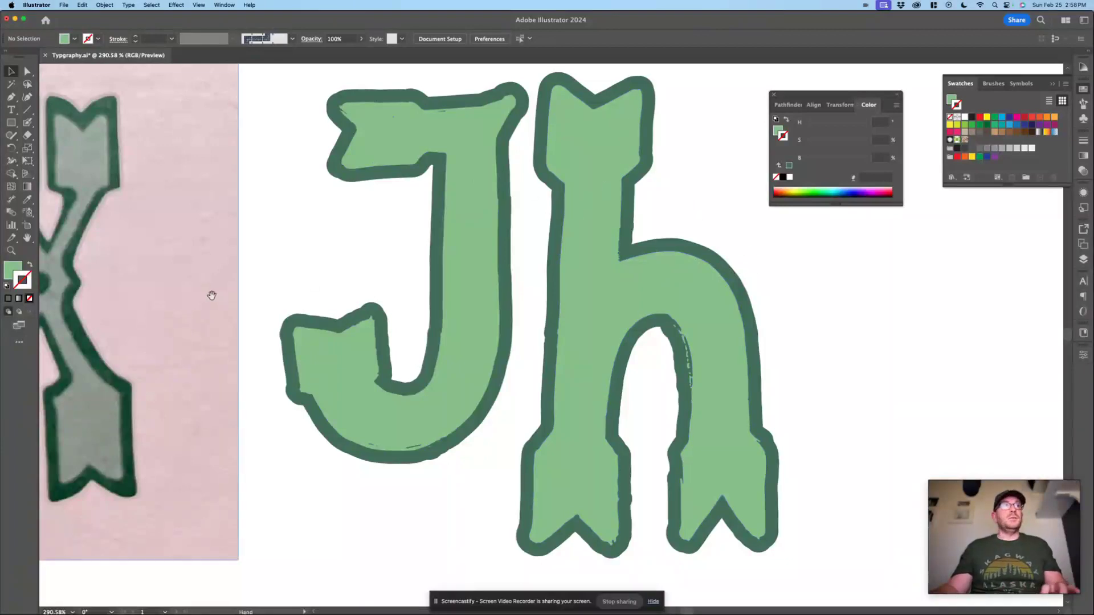
- Draw a small circle on the J's top bar, filled dark green with no stroke
{"action": "scroll", "coordinate": [213, 293], "scroll_direction": "left", "scroll_amount": 5}
{"action": "scroll", "coordinate": [212, 293], "scroll_direction": "up", "scroll_amount": 2}
{"action": "key", "text": "l"}
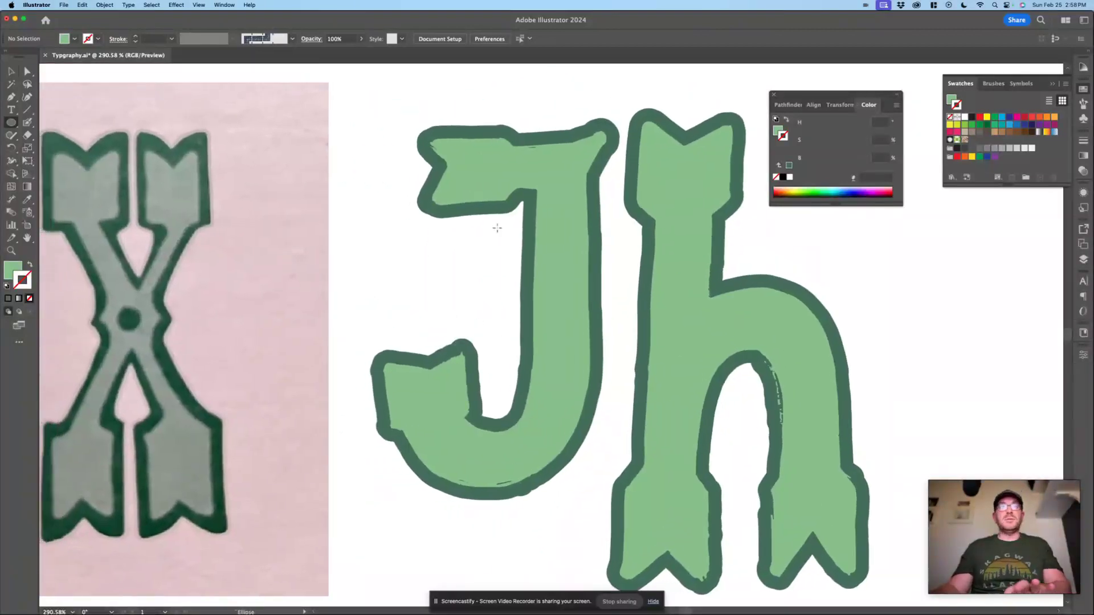
{"action": "left_click_drag", "start_coordinate": [512, 161], "coordinate": [529, 176]}
{"action": "key", "text": "i"}
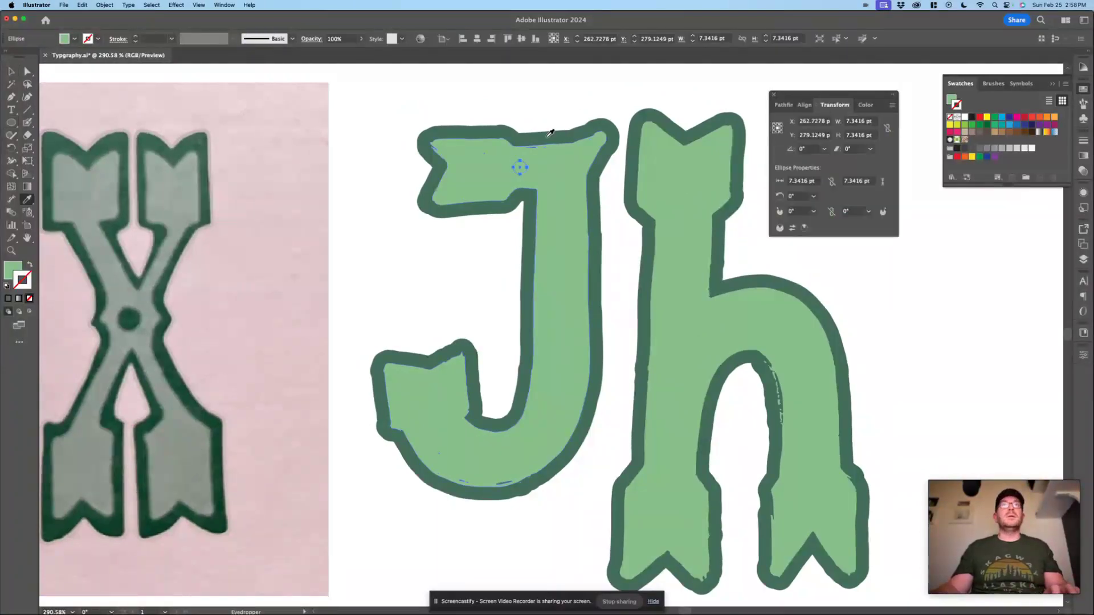
{"action": "left_click", "coordinate": [551, 132]}
{"action": "key", "text": "shift+x"}
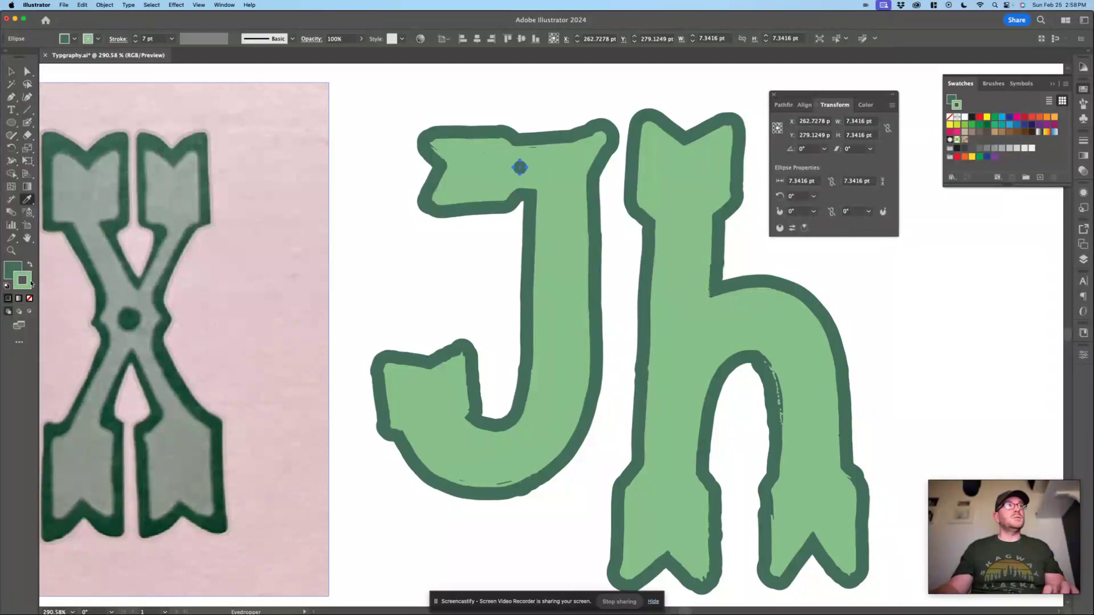
{"action": "left_click", "coordinate": [30, 299]}
- Position the dot on the J's top bar and paste copies into the J's hook and the h
{"action": "key", "text": "v"}
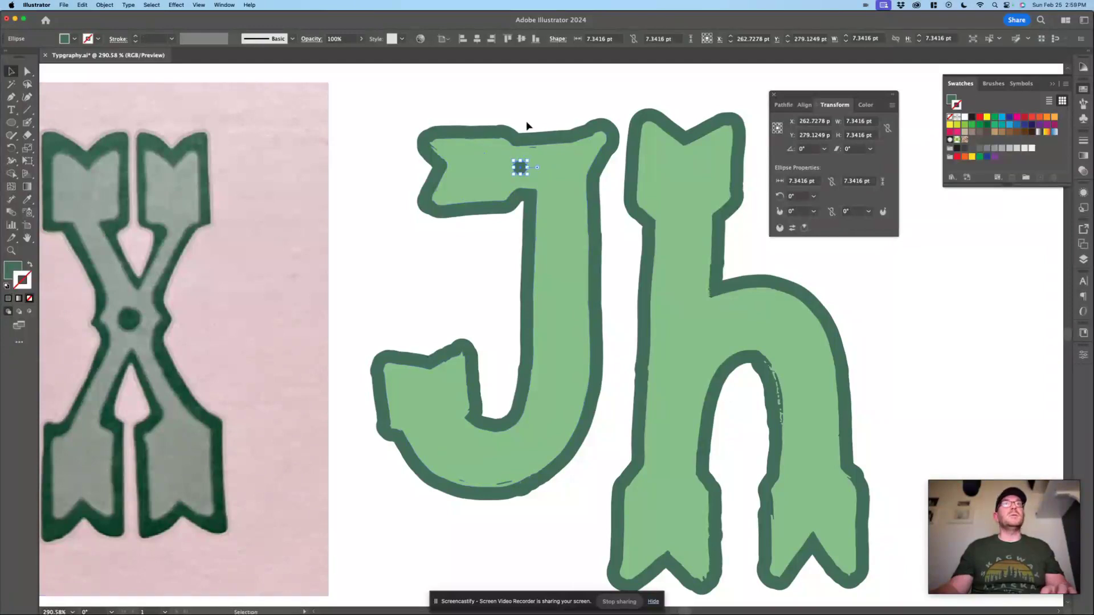
{"action": "left_click", "coordinate": [525, 122]}
{"action": "left_click", "coordinate": [524, 169]}
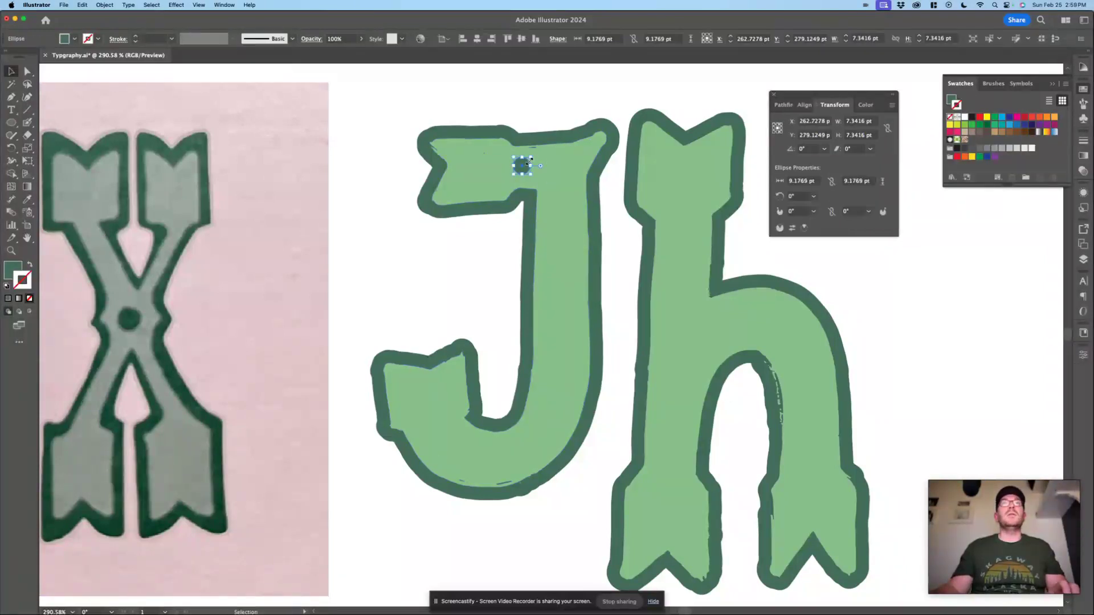
{"action": "left_click_drag", "start_coordinate": [523, 168], "coordinate": [523, 167]}
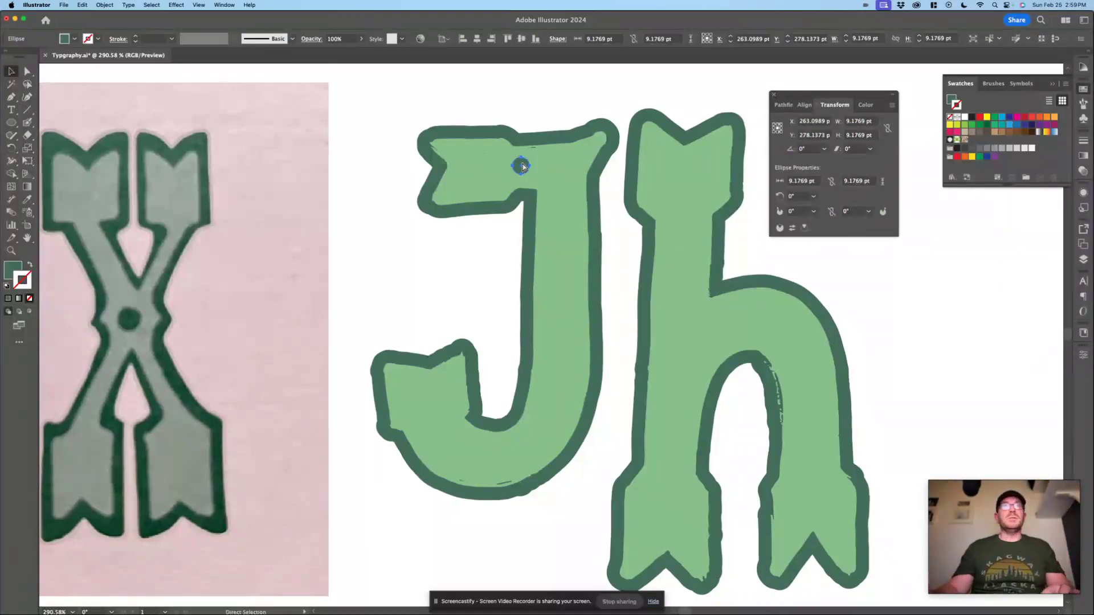
{"action": "key", "text": "ctrl+v"}
{"action": "left_click_drag", "start_coordinate": [551, 341], "coordinate": [813, 469]}
{"action": "left_click", "coordinate": [881, 425]}
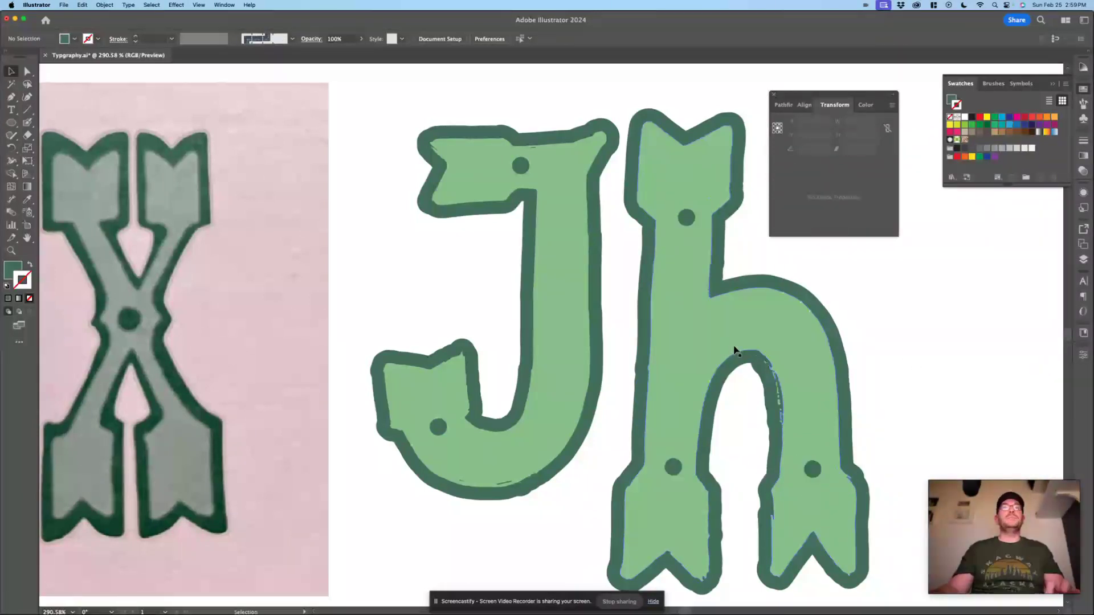
- Draw an unfilled dark green vertical line down the h's stem
{"action": "scroll", "coordinate": [735, 348], "scroll_direction": "down", "scroll_amount": 1}
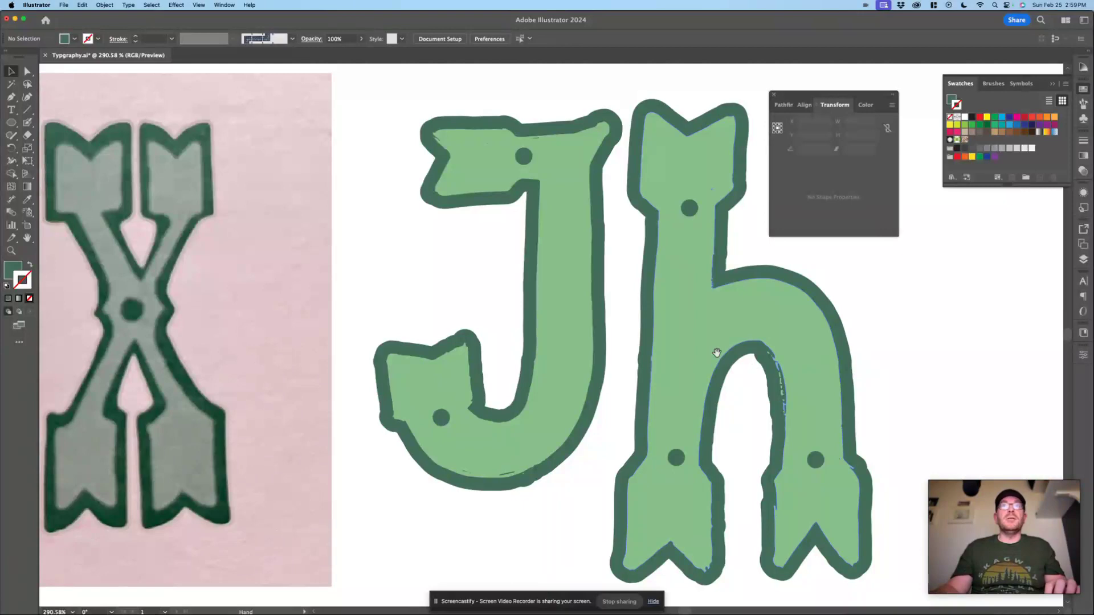
{"action": "scroll", "coordinate": [716, 353], "scroll_direction": "up", "scroll_amount": 10}
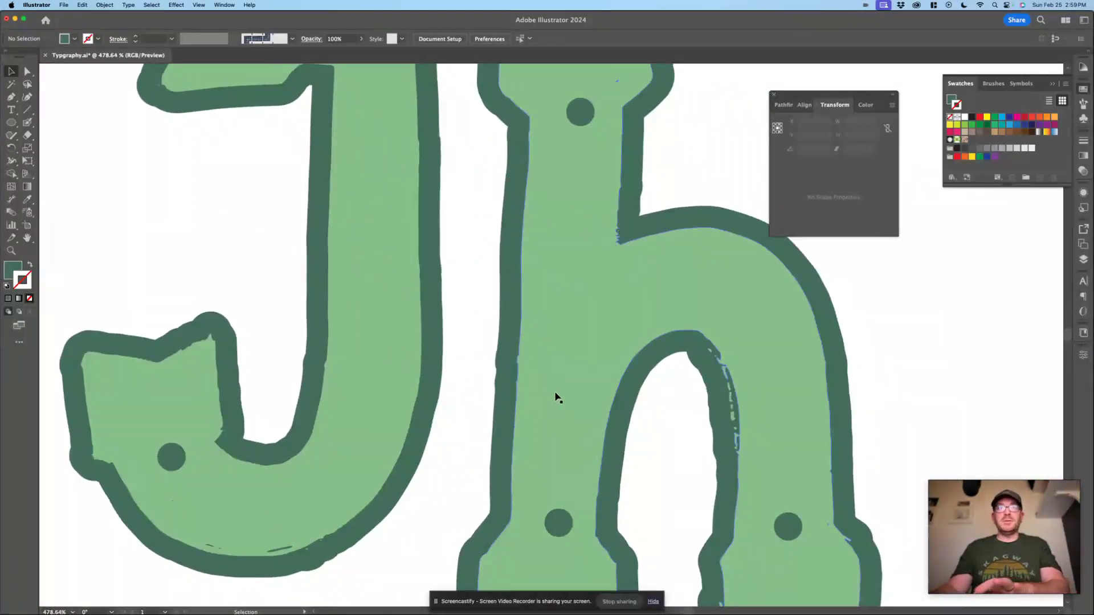
{"action": "left_click", "coordinate": [29, 110]}
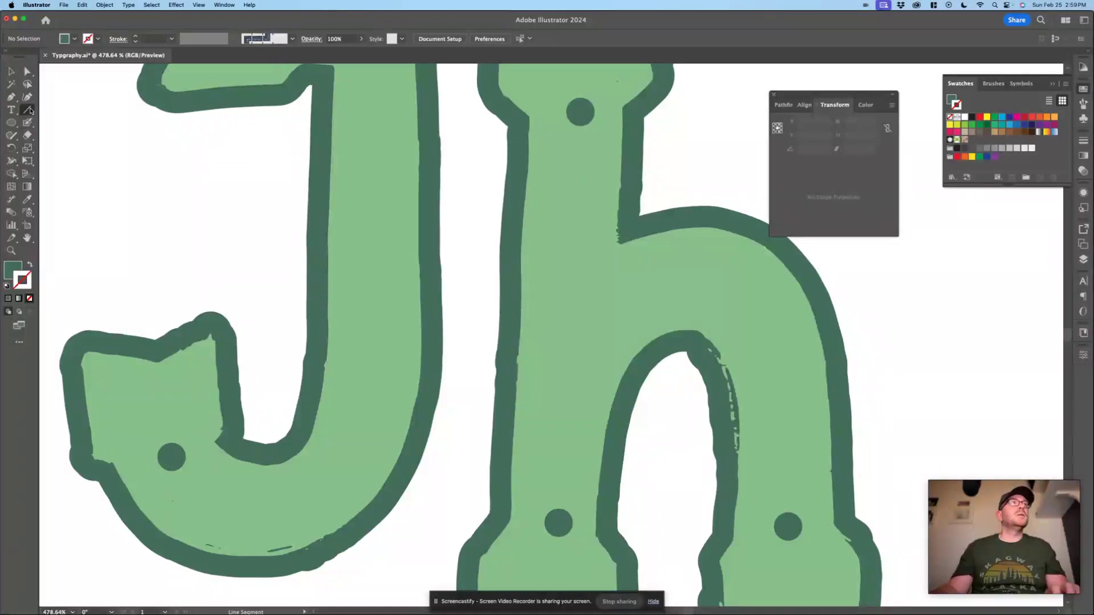
{"action": "left_click", "coordinate": [31, 266]}
{"action": "left_click_drag", "start_coordinate": [578, 153], "coordinate": [564, 483]}
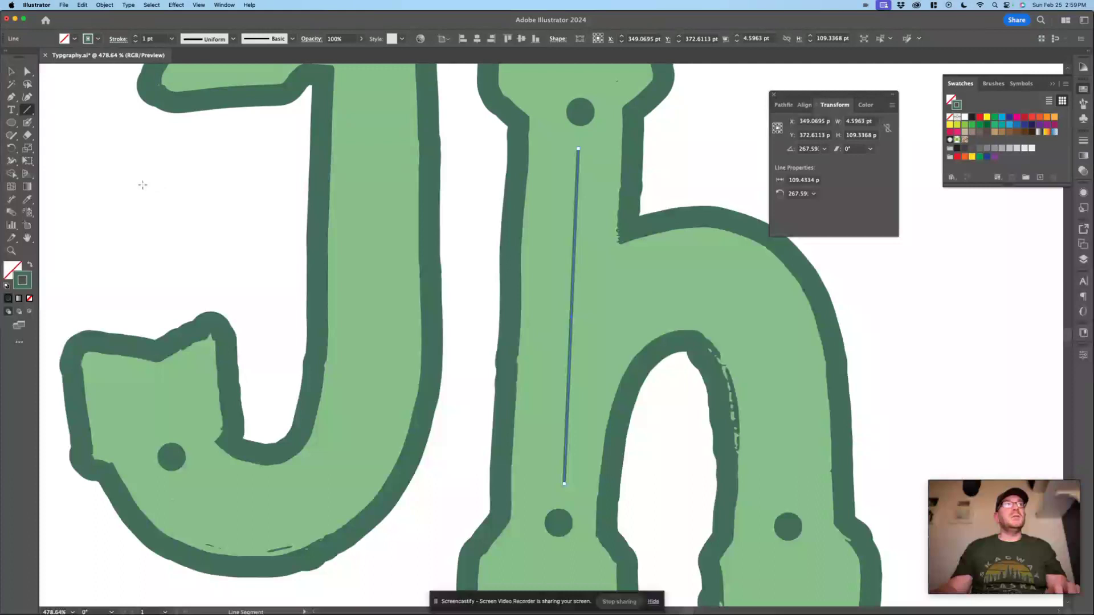
- Widen the line's middle to 3.555 pt with the Width tool so both ends taper
{"action": "key", "text": "shift+w"}
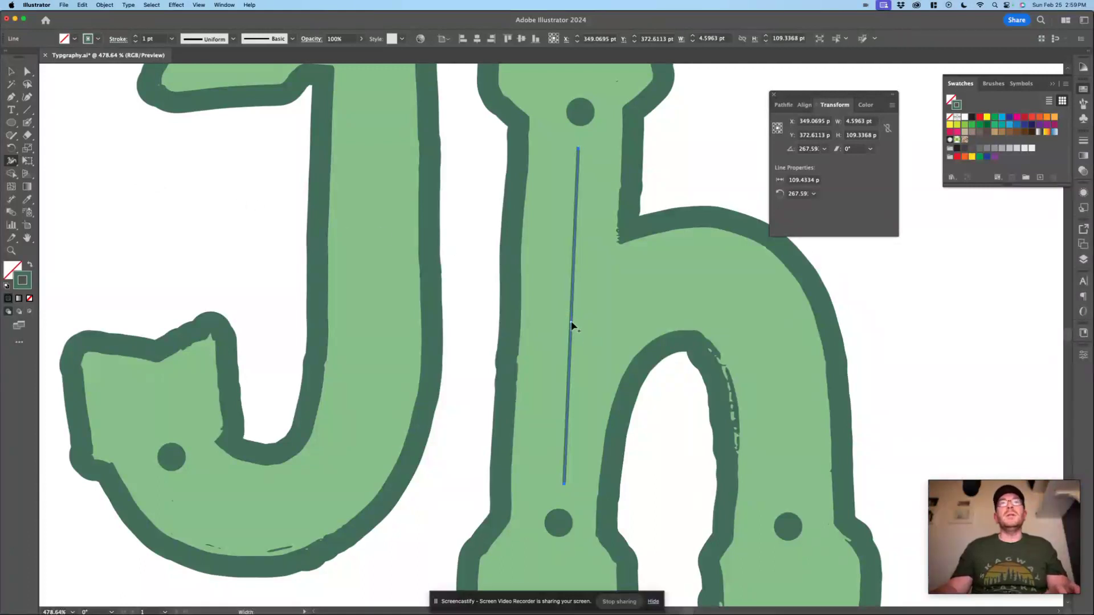
{"action": "left_click_drag", "start_coordinate": [573, 319], "coordinate": [577, 323]}
{"action": "key", "text": "v"}
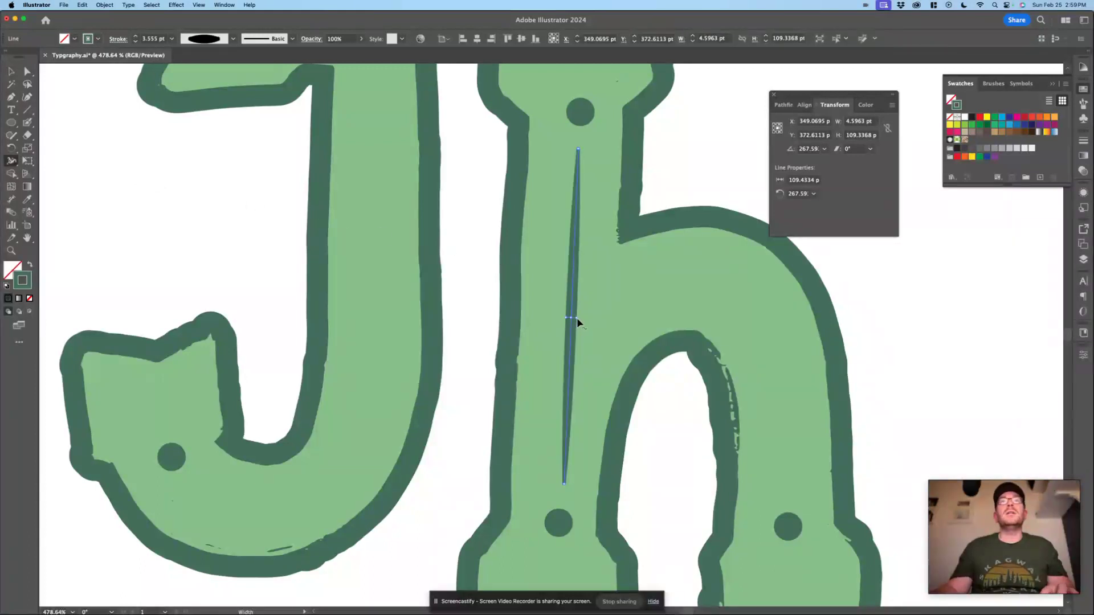
{"action": "left_click", "coordinate": [938, 300]}
{"action": "left_click", "coordinate": [647, 342], "text": "super"}
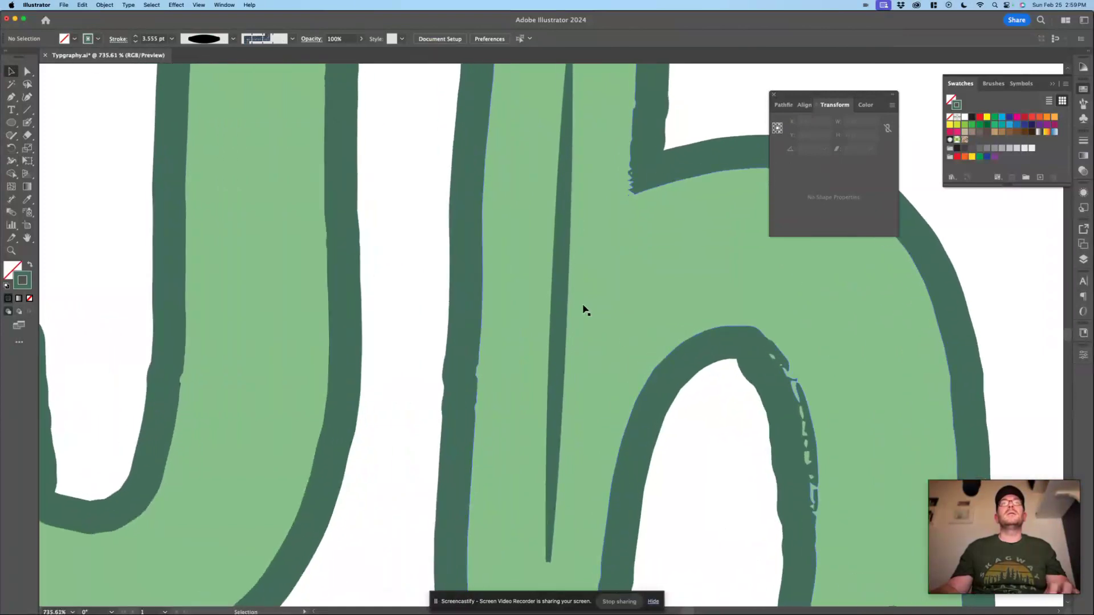
{"action": "scroll", "coordinate": [621, 317], "scroll_direction": "up", "scroll_amount": 1}
{"action": "scroll", "coordinate": [621, 320], "scroll_direction": "down", "scroll_amount": 5}
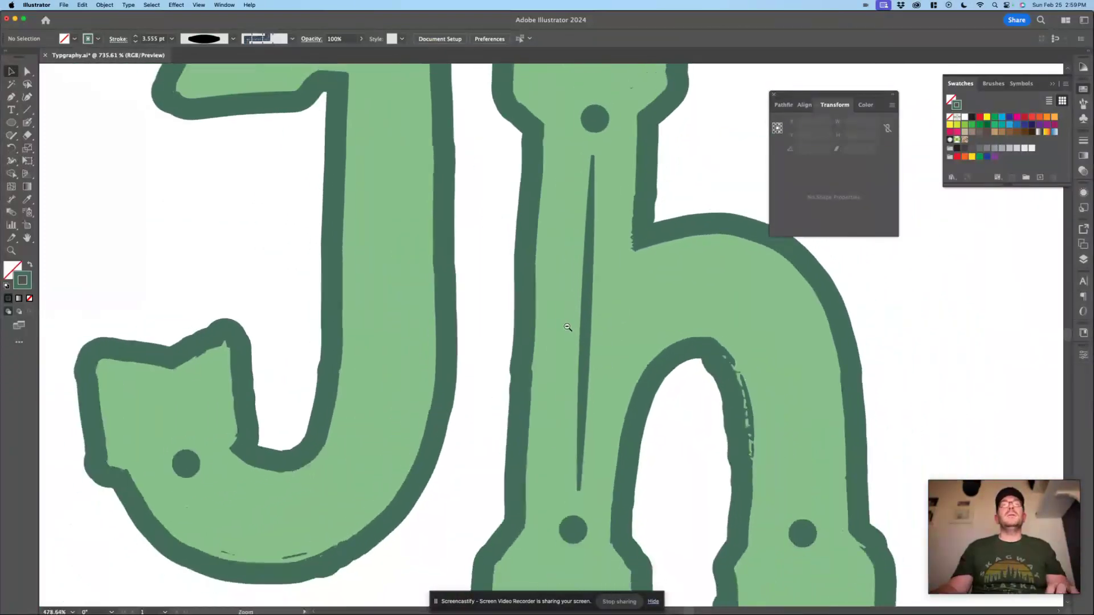
{"action": "key", "text": "p"}
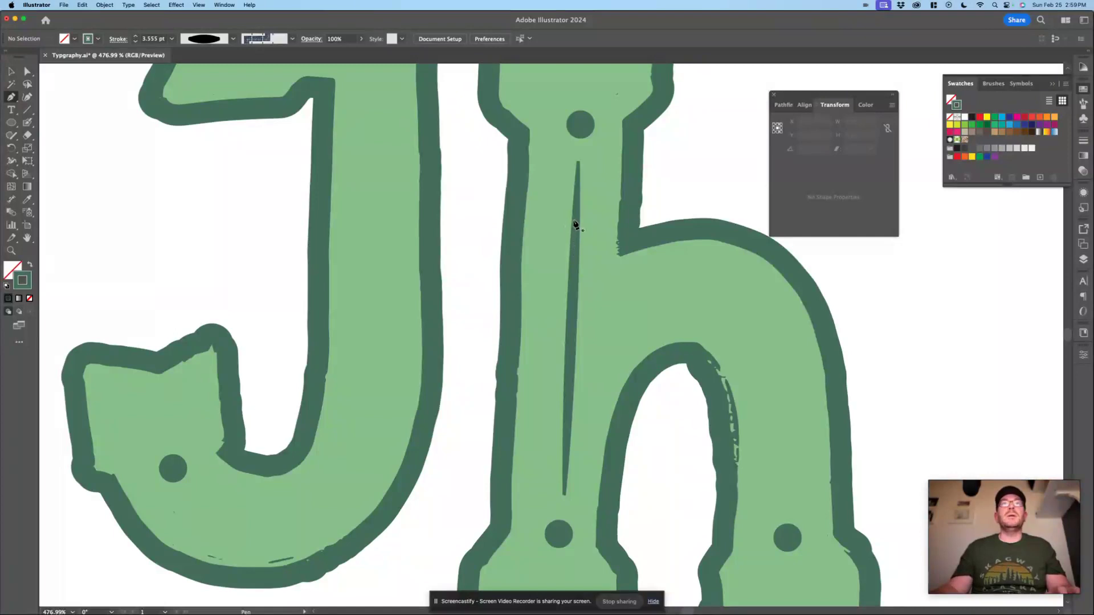
- Draw a three-point pen sliver that flares out to the left of the h's stem line
{"action": "left_click", "coordinate": [576, 220]}
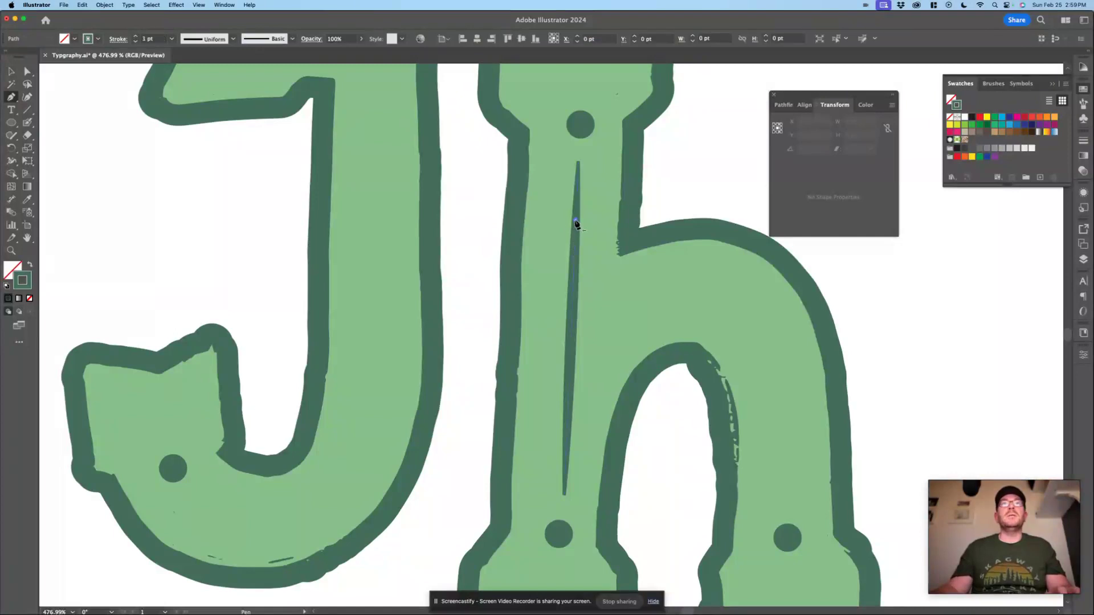
{"action": "left_click", "coordinate": [540, 340]}
{"action": "left_click", "coordinate": [566, 453]}
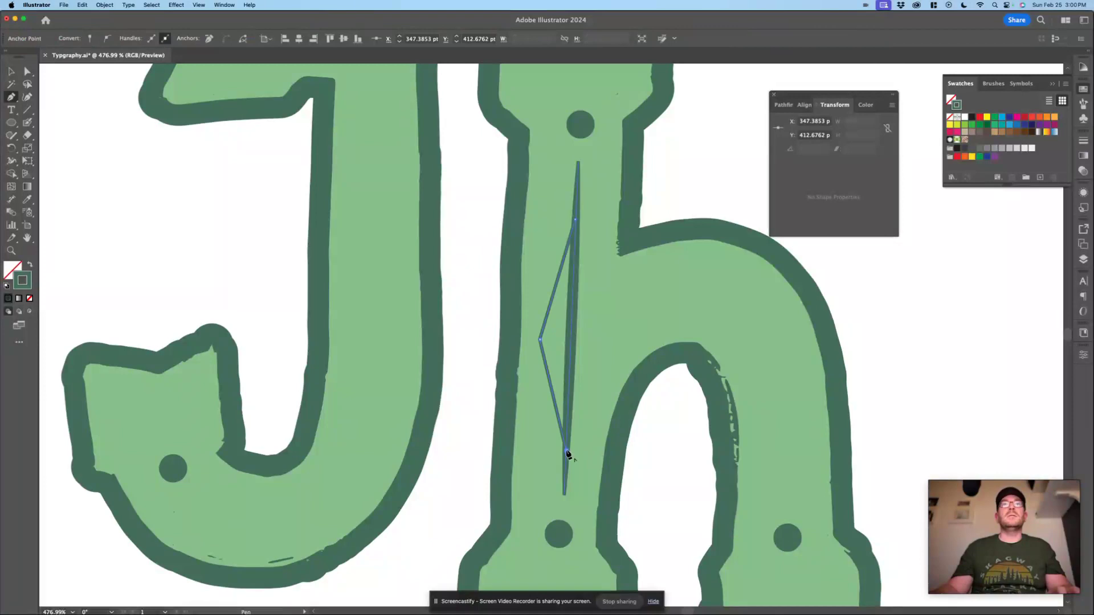
{"action": "key", "text": "shift+w"}
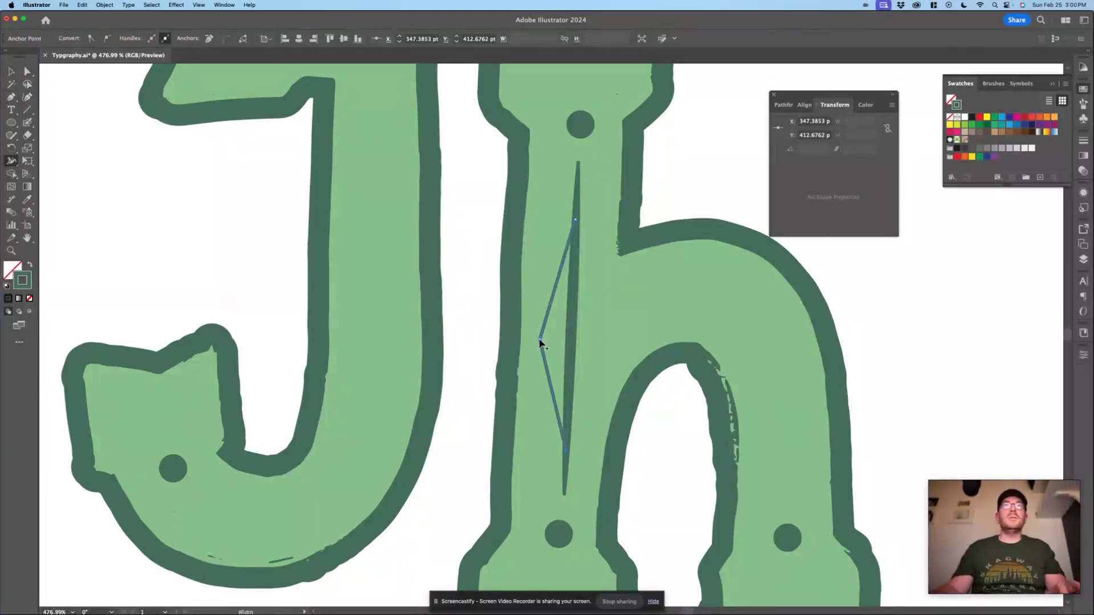
- Raise the sliver's outer anchor point slightly and reselect the sliver
{"action": "key", "text": "v"}
{"action": "left_click", "coordinate": [459, 330]}
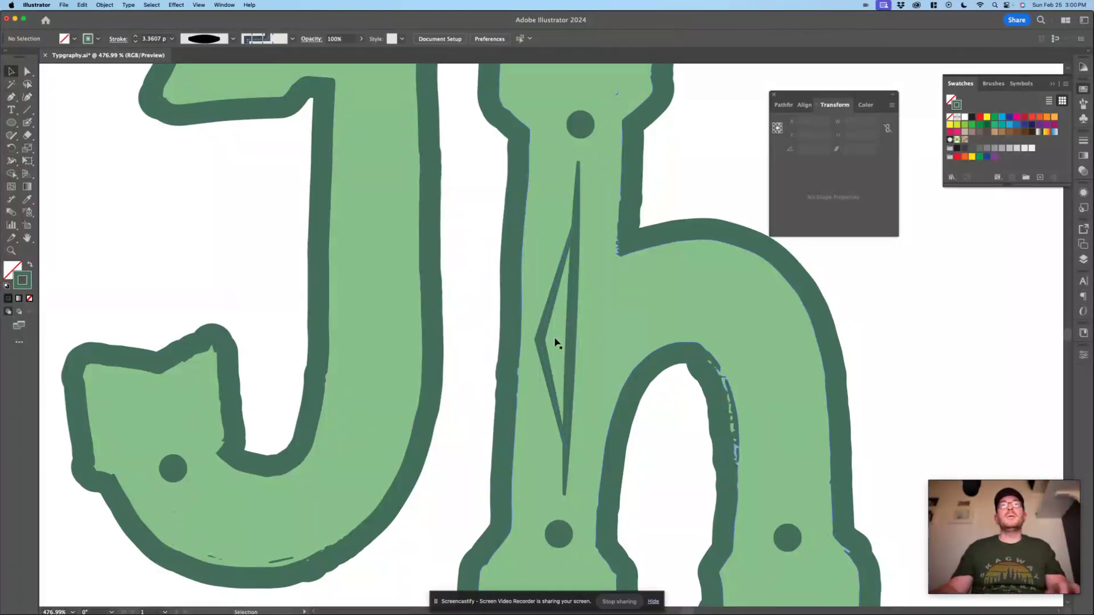
{"action": "key", "text": "a"}
{"action": "left_click_drag", "start_coordinate": [541, 341], "coordinate": [539, 323]}
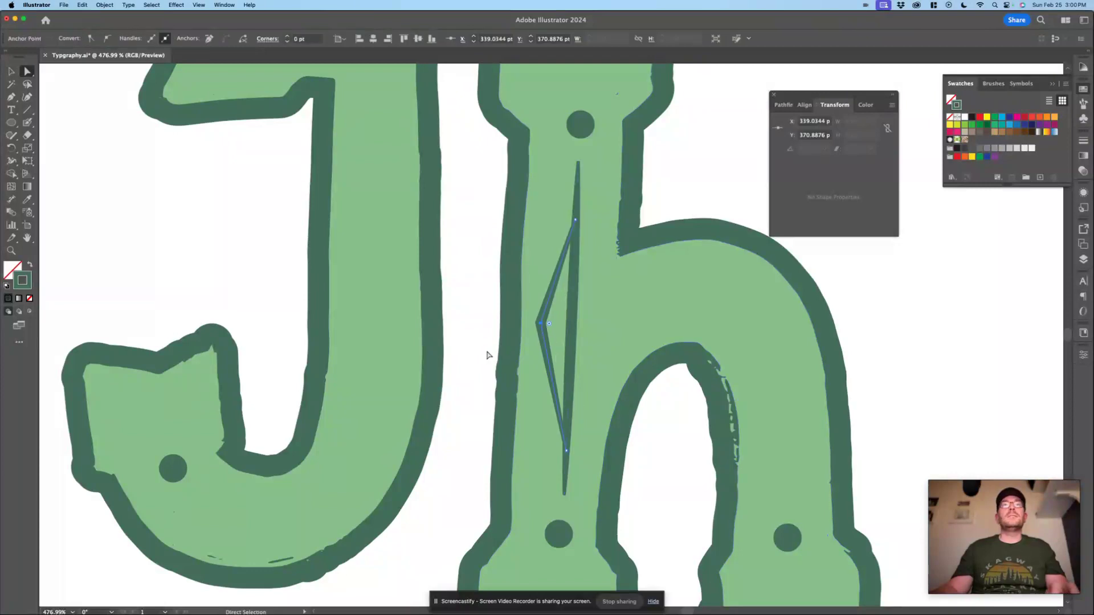
{"action": "left_click", "coordinate": [487, 343]}
{"action": "key", "text": "v"}
{"action": "left_click", "coordinate": [547, 313]}
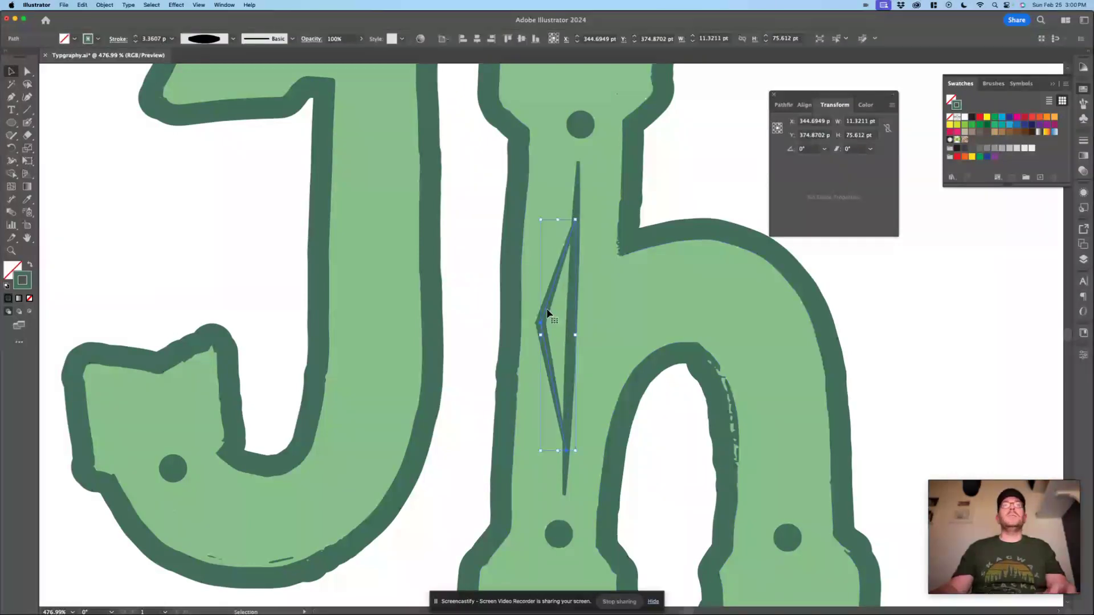
- Make a vertically reflected copy of the sliver via Transform > Reflect
{"action": "right_click", "coordinate": [547, 314]}
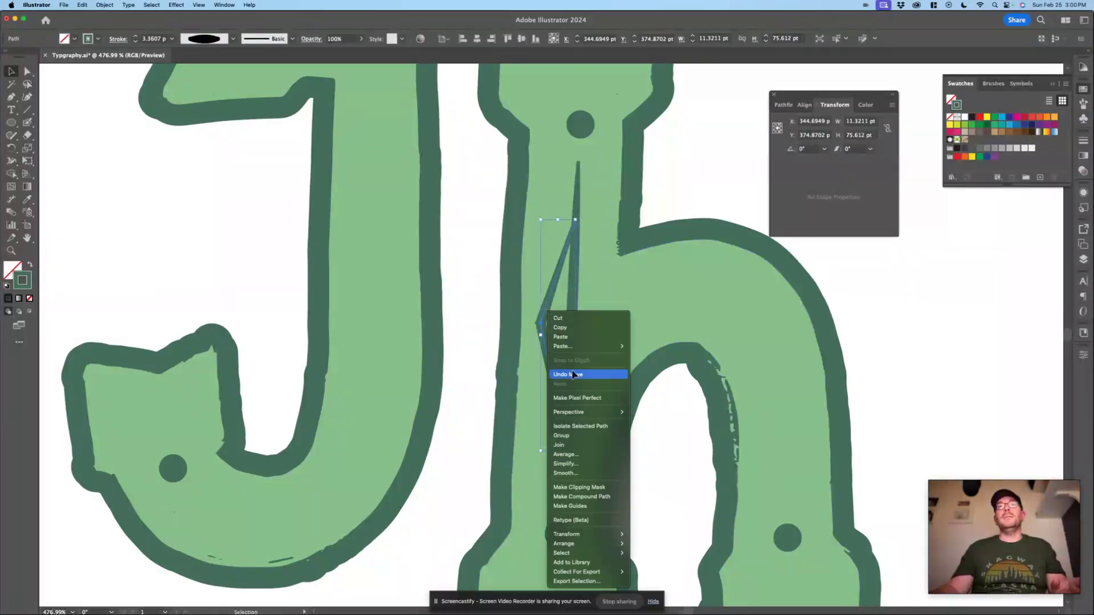
{"action": "mouse_move", "coordinate": [608, 536]}
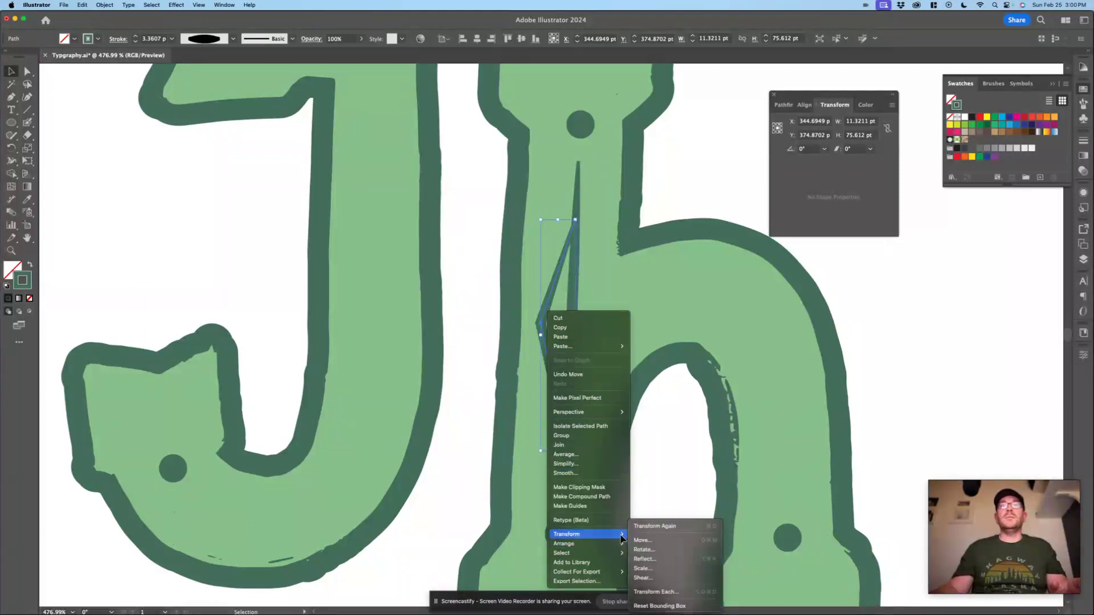
{"action": "left_click", "coordinate": [670, 559]}
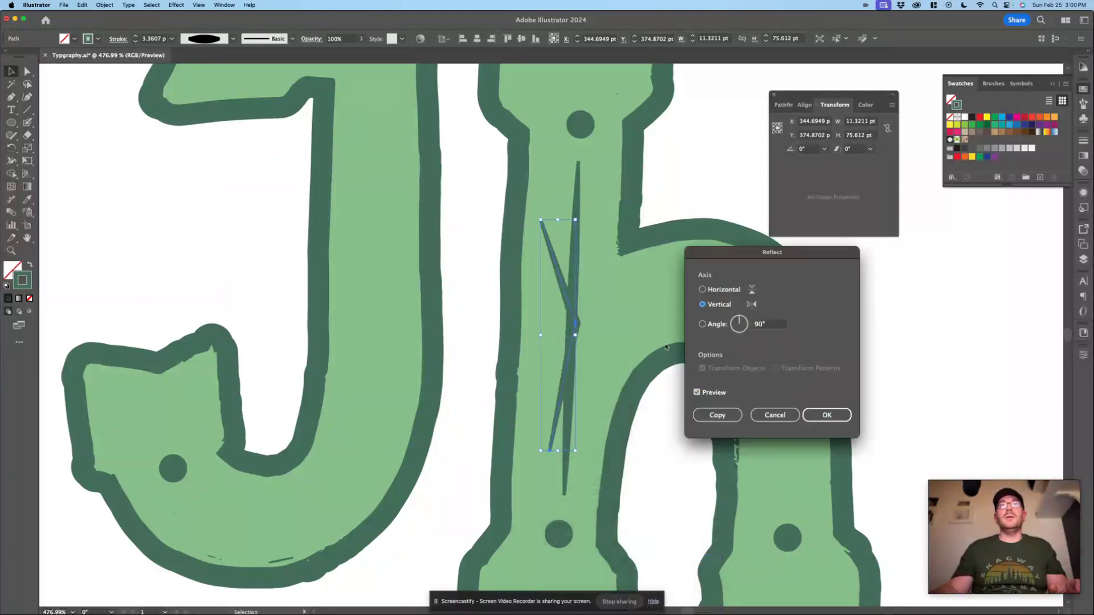
{"action": "left_click", "coordinate": [718, 415]}
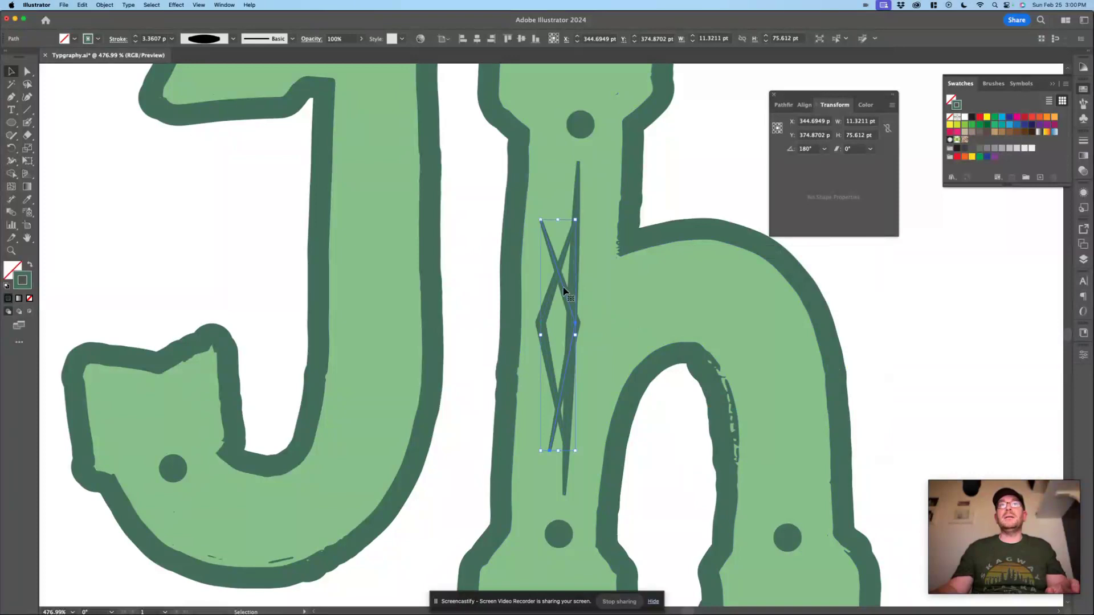
- Move the mirrored copy right and pull its bottom anchor back onto the line, forming a diamond
{"action": "left_click_drag", "start_coordinate": [562, 286], "coordinate": [597, 293]}
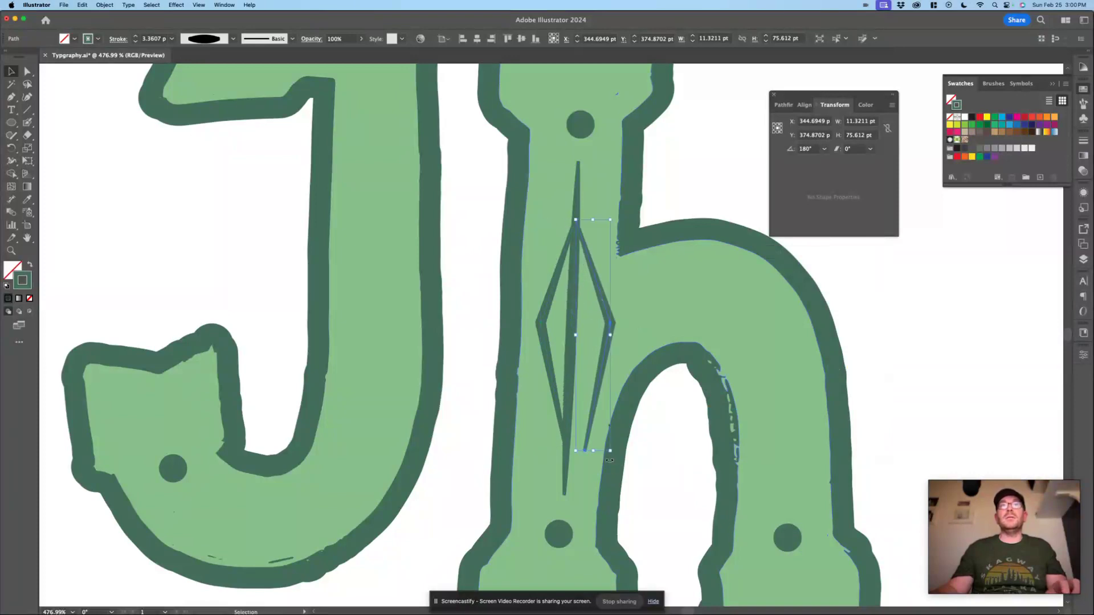
{"action": "key", "text": "a"}
{"action": "left_click", "coordinate": [585, 452]}
{"action": "left_click_drag", "start_coordinate": [585, 452], "coordinate": [568, 452]}
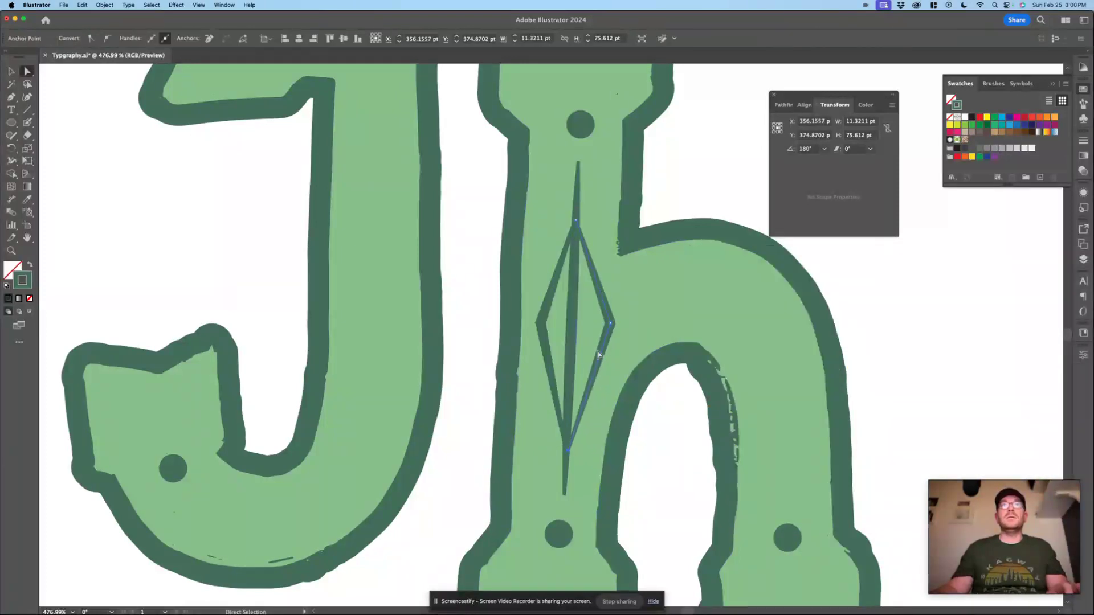
{"action": "key", "text": "v"}
{"action": "left_click", "coordinate": [873, 344]}
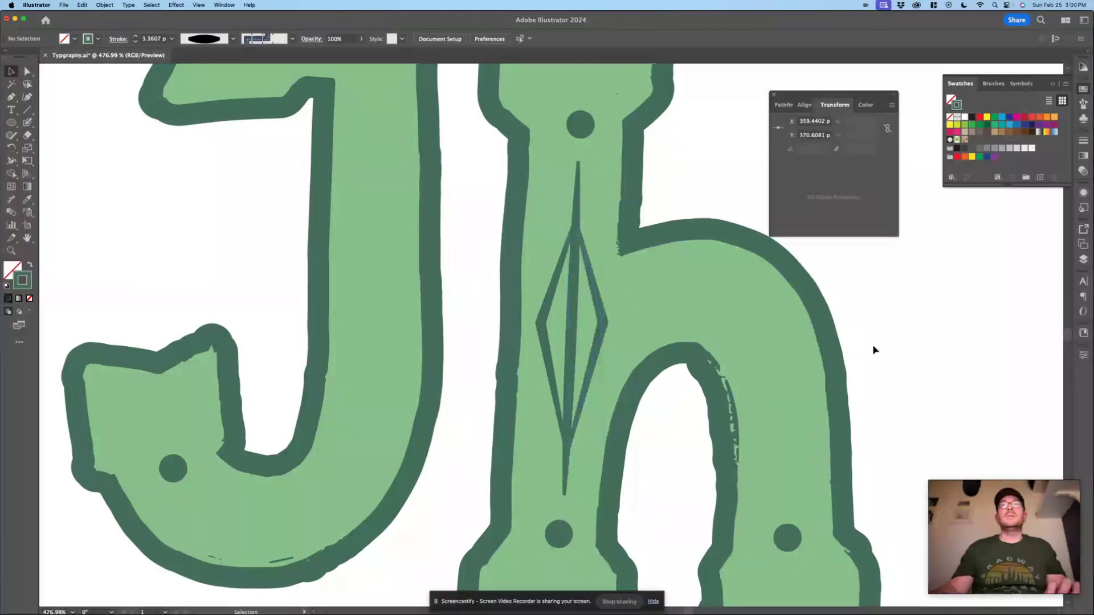
{"action": "left_click_drag", "start_coordinate": [813, 384], "coordinate": [733, 392]}
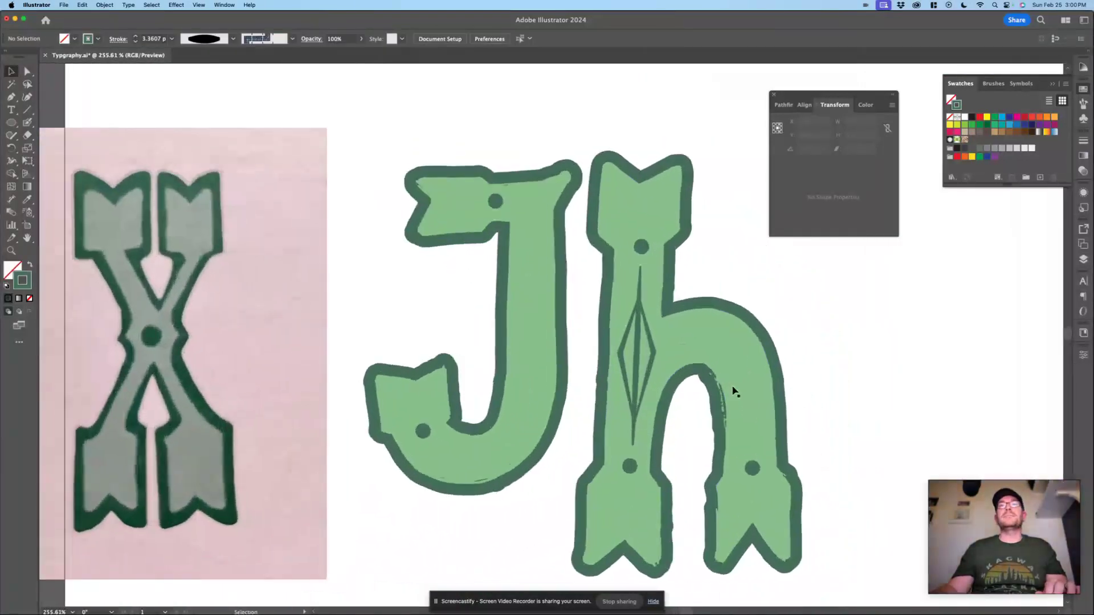
- Duplicate the diamond ornament into the J's stem and move the J's top dot onto the stem above it
{"action": "left_click", "coordinate": [639, 320]}
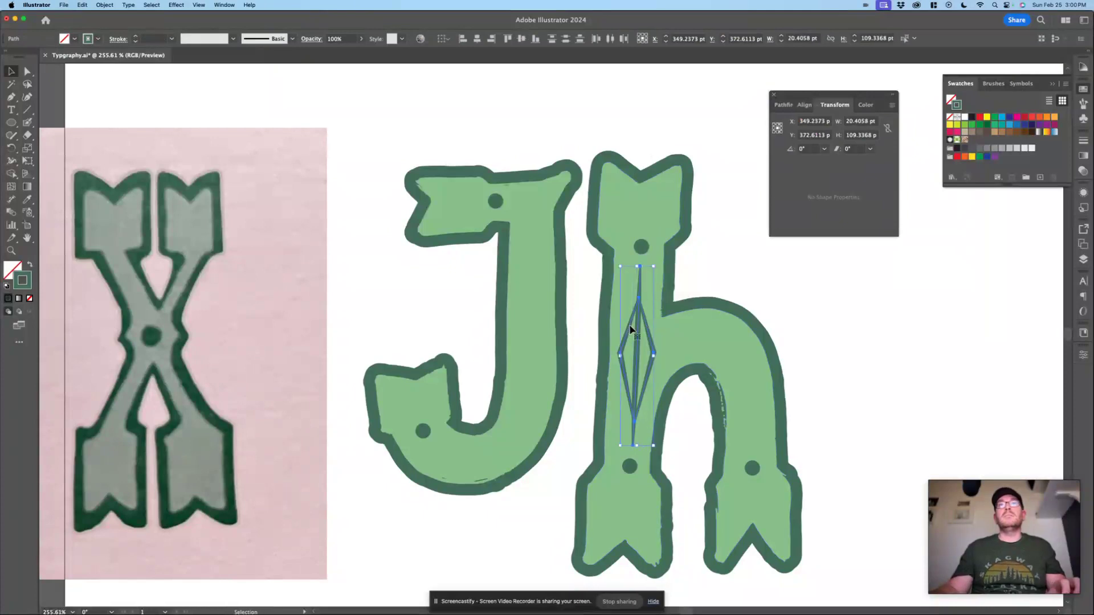
{"action": "left_click_drag", "start_coordinate": [630, 328], "coordinate": [525, 306]}
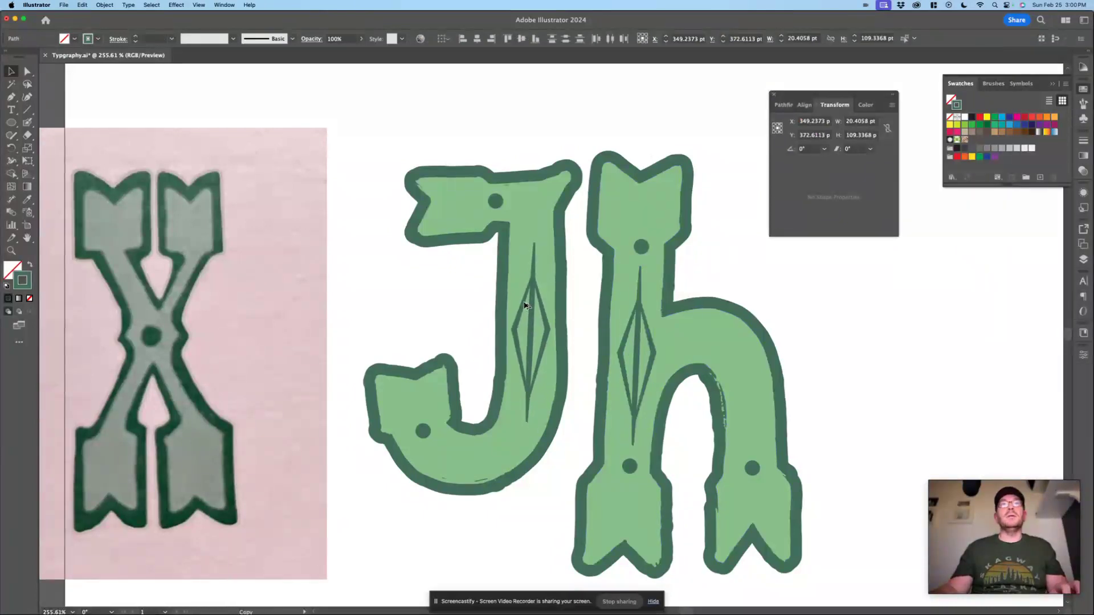
{"action": "left_click_drag", "start_coordinate": [497, 203], "coordinate": [540, 222]}
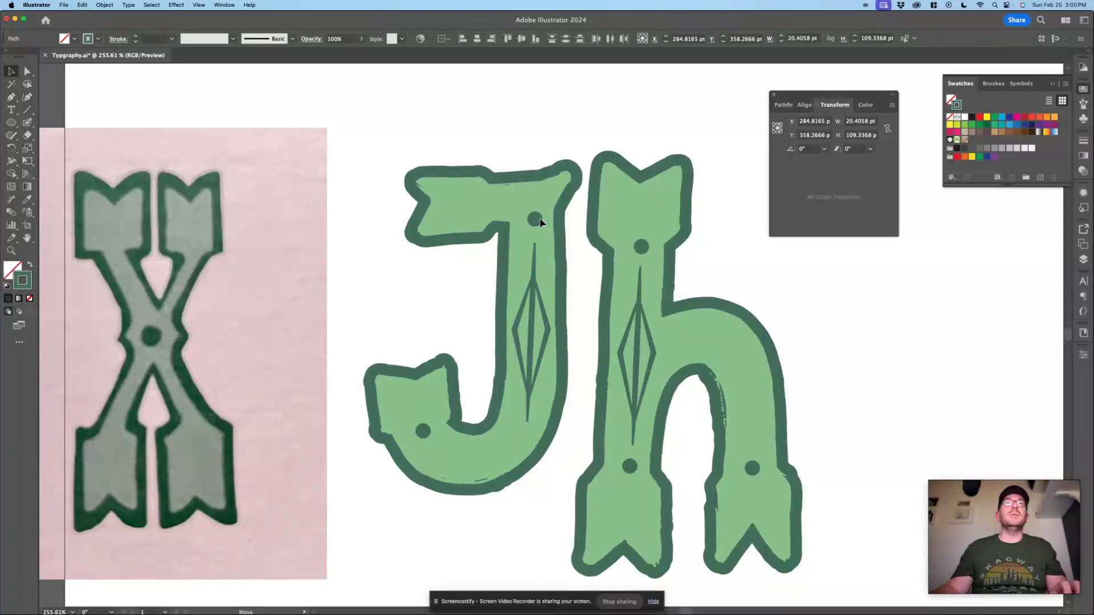
{"action": "left_click", "coordinate": [849, 352]}
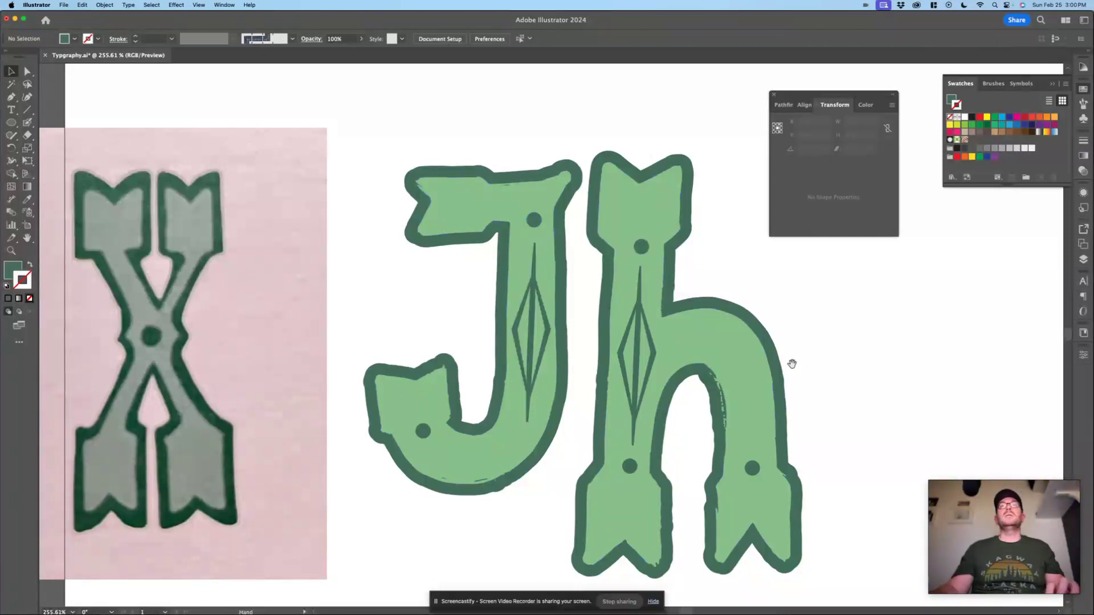
{"action": "left_click_drag", "start_coordinate": [789, 365], "coordinate": [723, 367]}
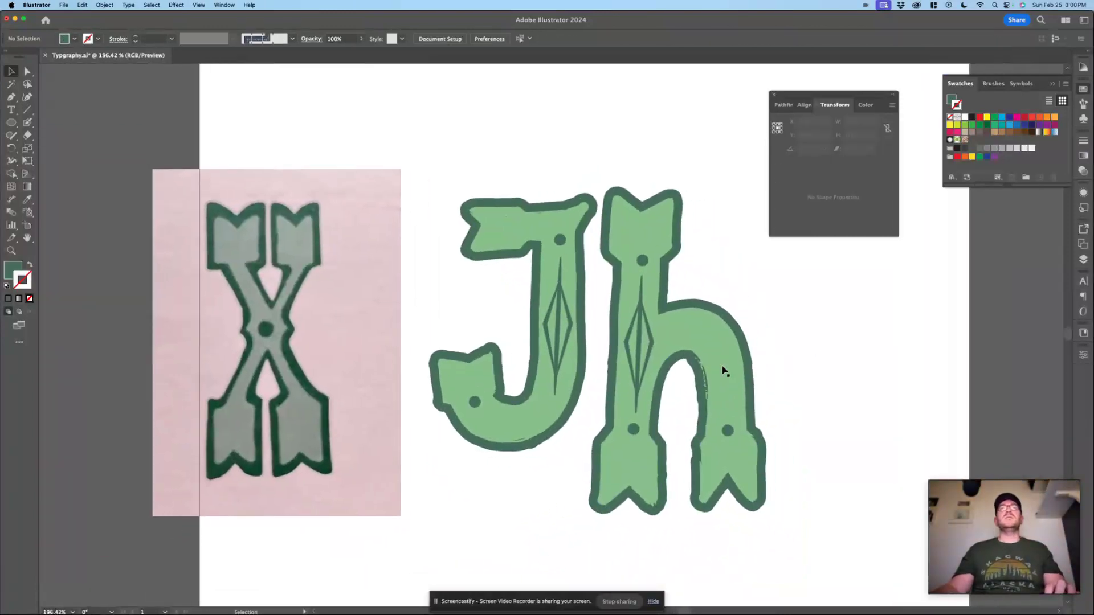
{"action": "left_click_drag", "start_coordinate": [806, 374], "coordinate": [682, 317]}
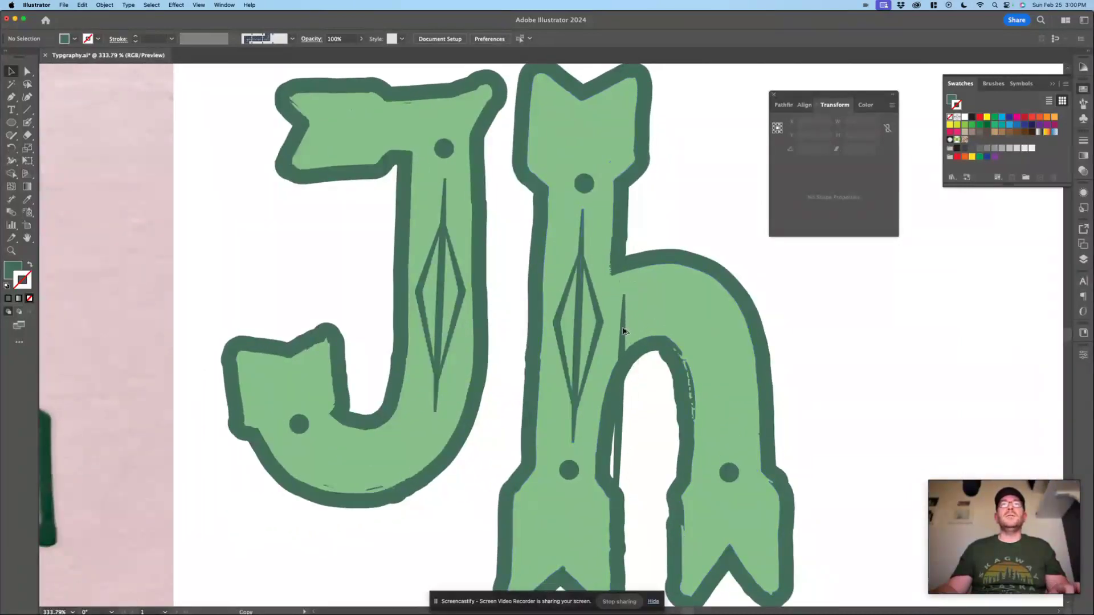
- Drag the thin line's bottom anchor into the h's right leg and bend it along the arch's inside
{"action": "left_click", "coordinate": [627, 348]}
{"action": "key", "text": "a"}
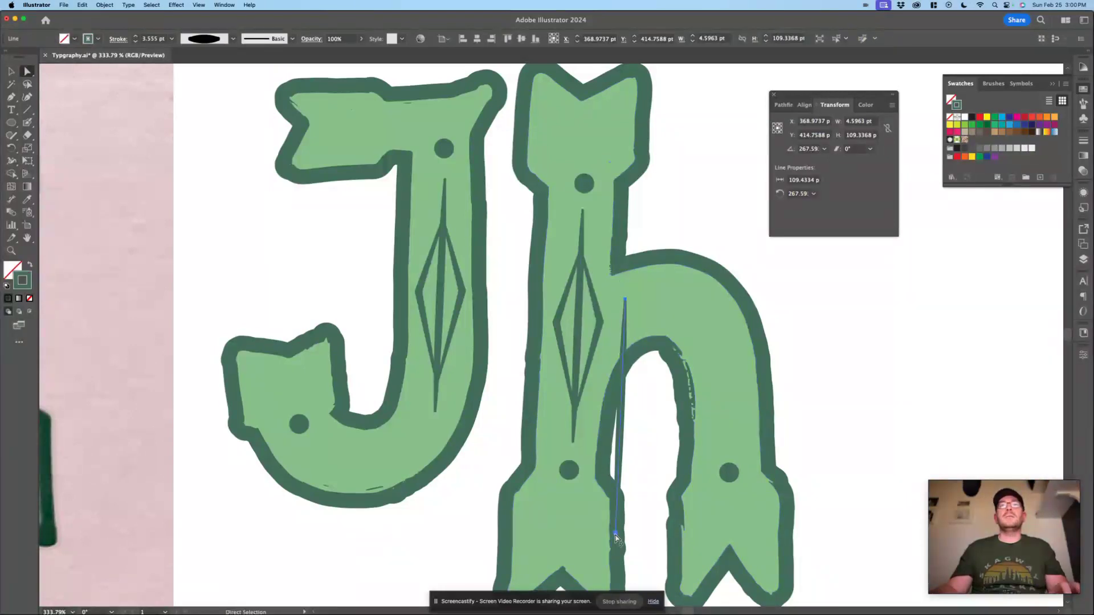
{"action": "left_click_drag", "start_coordinate": [616, 536], "coordinate": [732, 439]}
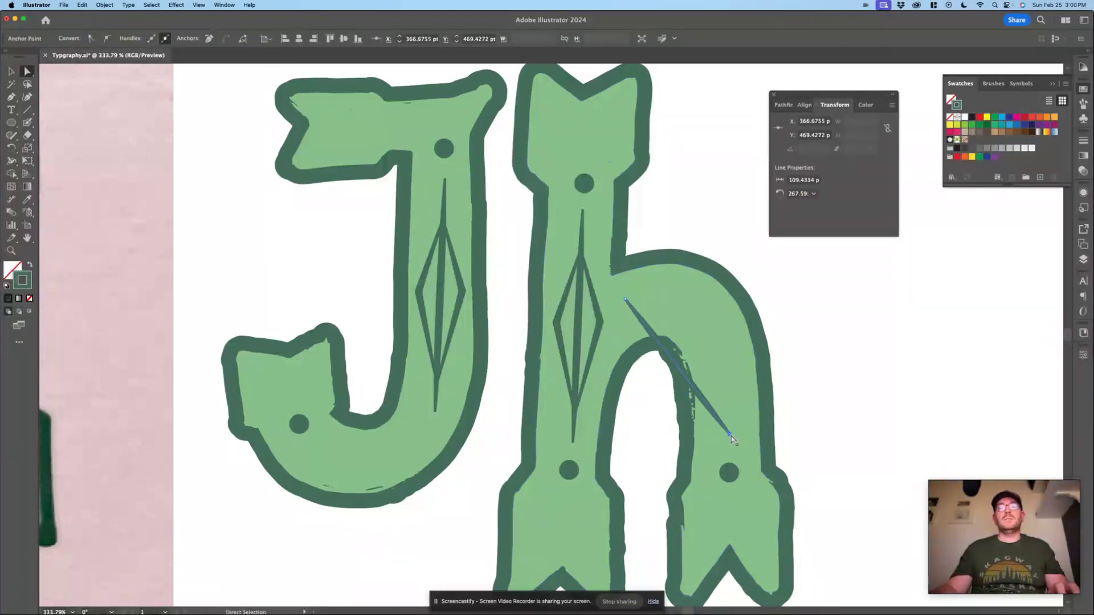
{"action": "key", "text": "p"}
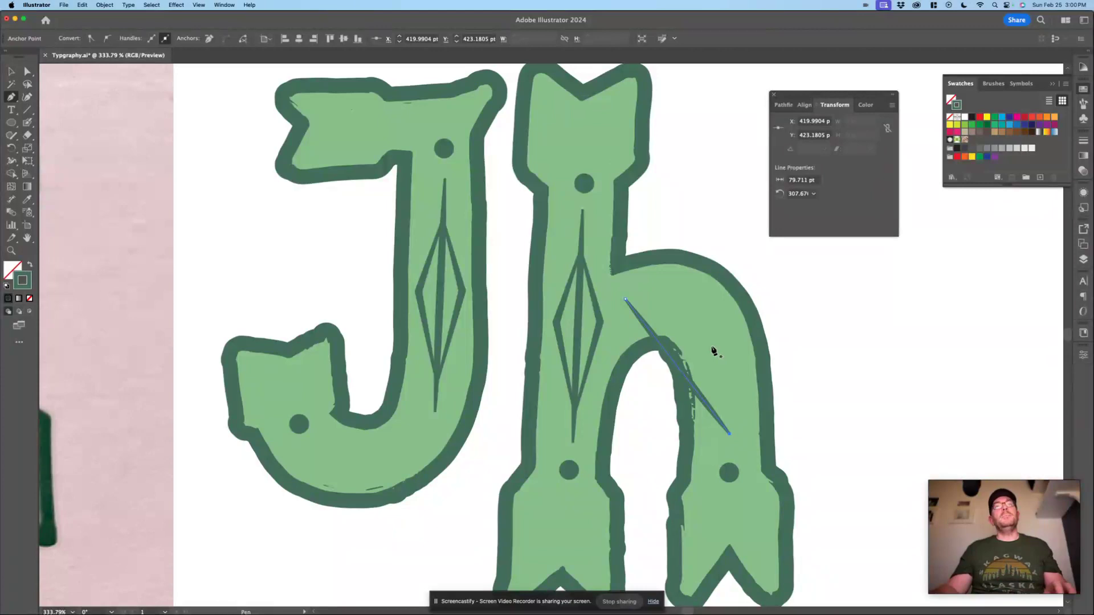
{"action": "key", "text": "alt"}
{"action": "left_click_drag", "start_coordinate": [677, 369], "coordinate": [706, 329]}
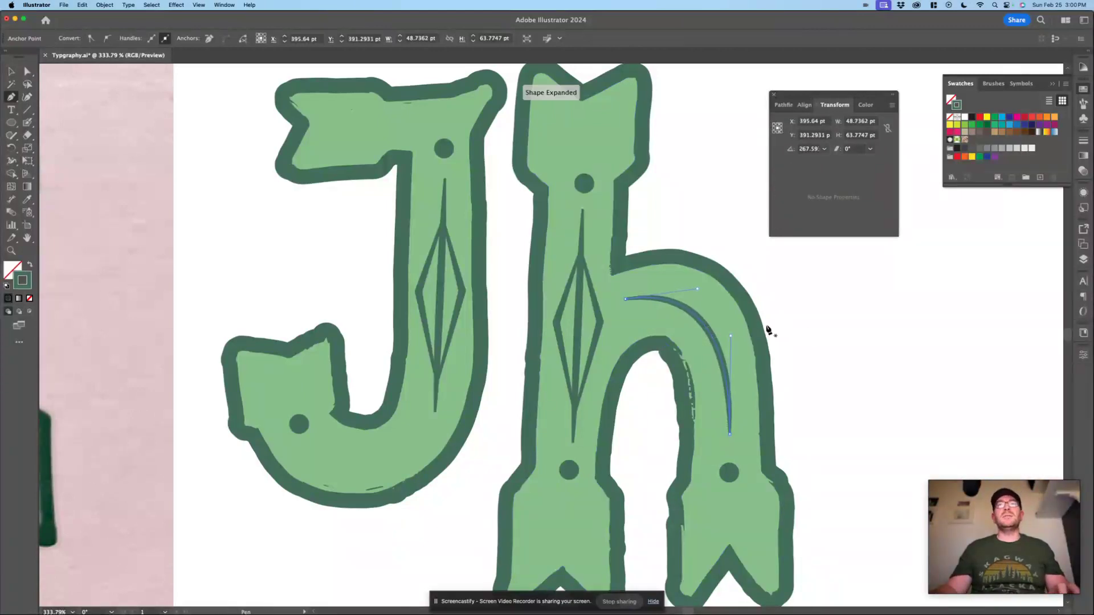
{"action": "left_click", "coordinate": [823, 349], "text": "super"}
{"action": "scroll", "coordinate": [795, 386], "scroll_direction": "down", "scroll_amount": 5}
{"action": "scroll", "coordinate": [796, 386], "scroll_direction": "down", "scroll_amount": 2}
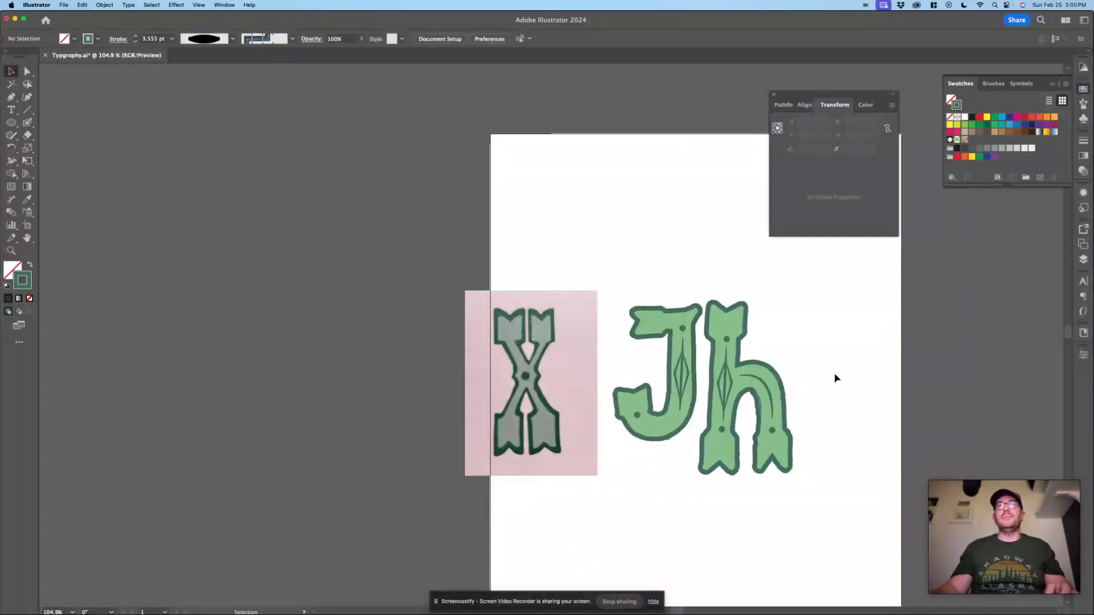
{"action": "scroll", "coordinate": [836, 378], "scroll_direction": "up", "scroll_amount": 5}
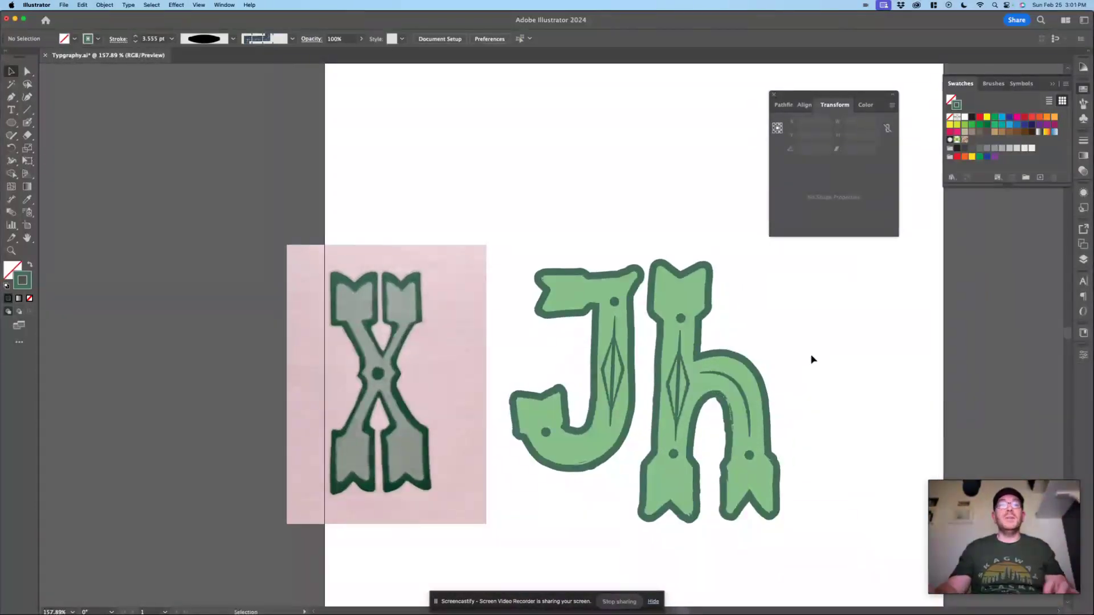
- Paint a first small dark green Blob Brush speckle inside the J's top
{"action": "scroll", "coordinate": [627, 290], "scroll_direction": "up", "scroll_amount": 8}
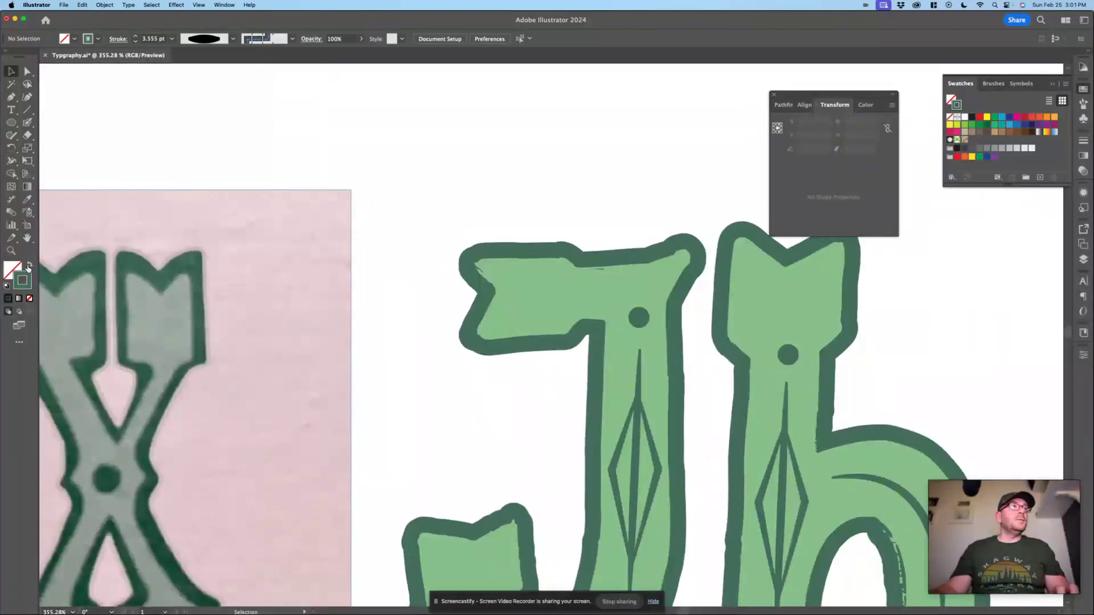
{"action": "left_click", "coordinate": [28, 123]}
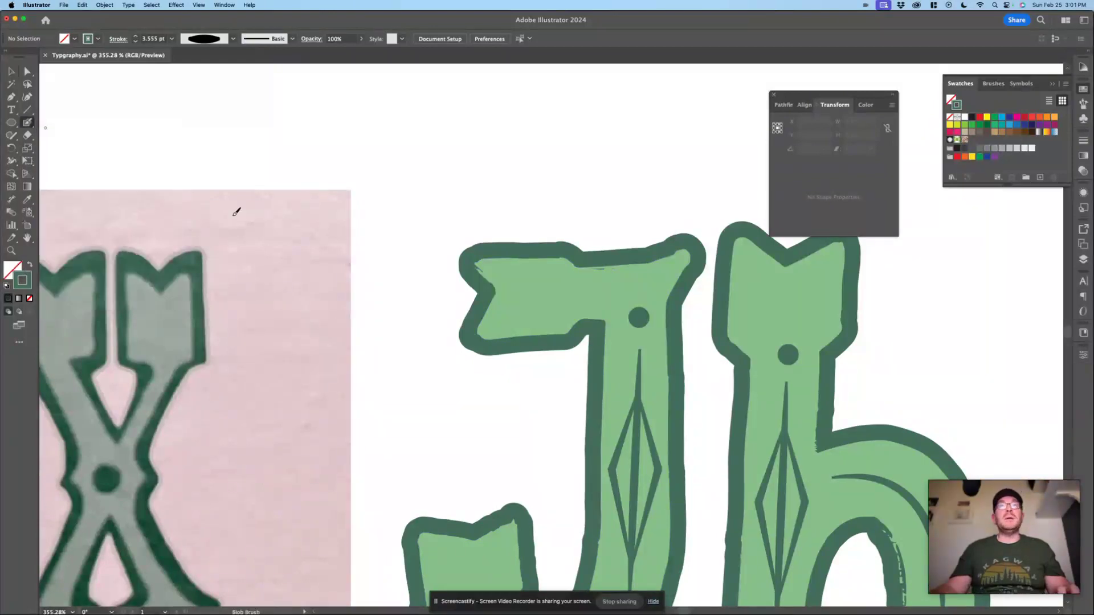
{"action": "scroll", "coordinate": [510, 311], "scroll_direction": "up", "scroll_amount": 3}
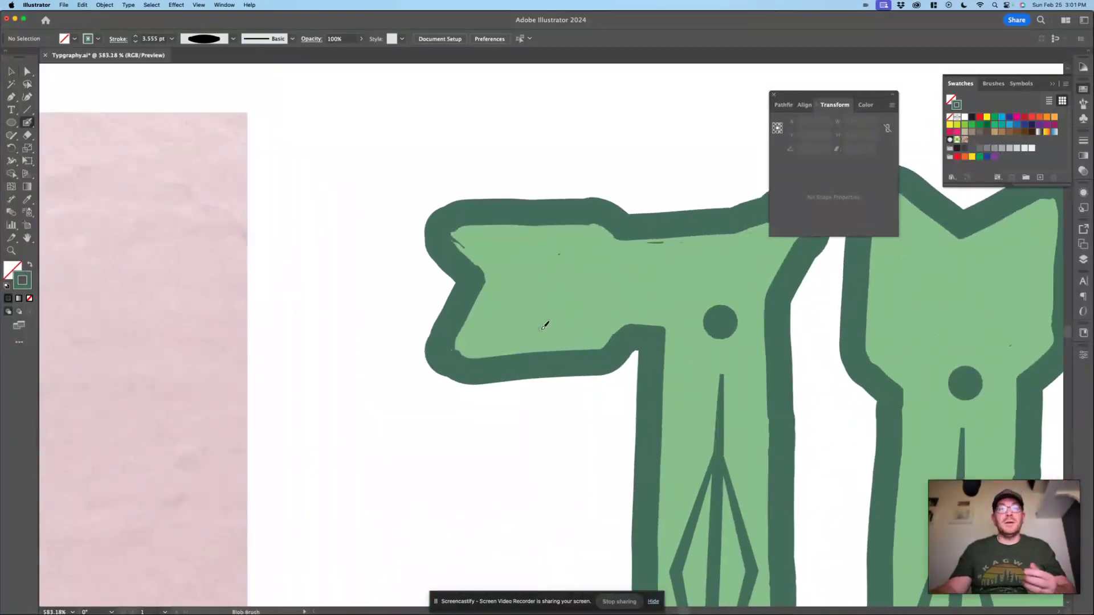
{"action": "left_click", "coordinate": [478, 337]}
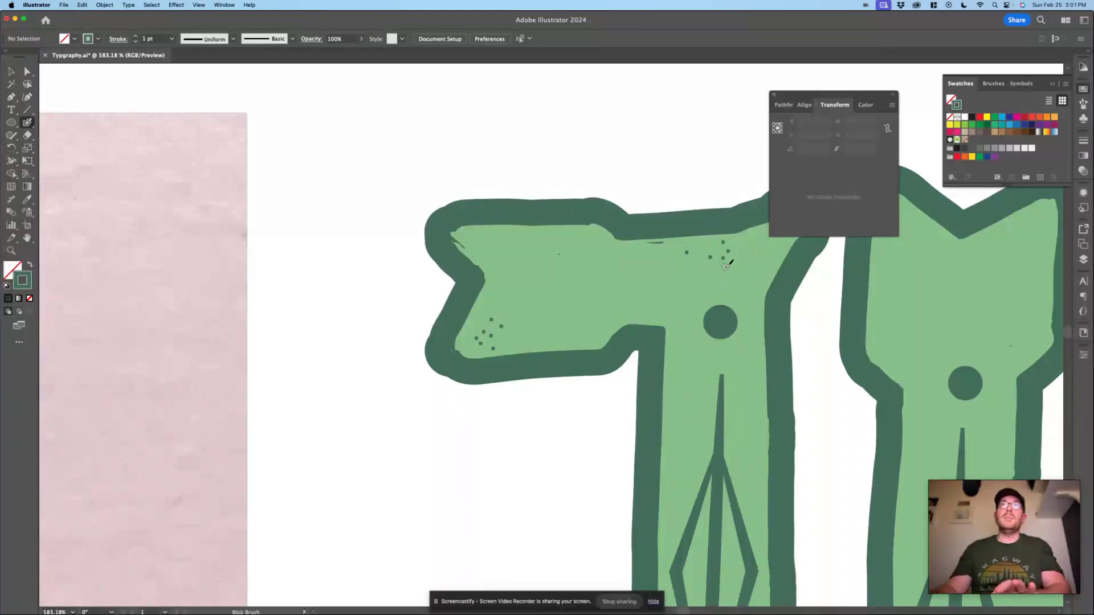
- Scatter more speckle dots inside the J's curl and along its lower curve
{"action": "scroll", "coordinate": [727, 348], "scroll_direction": "down", "scroll_amount": 10}
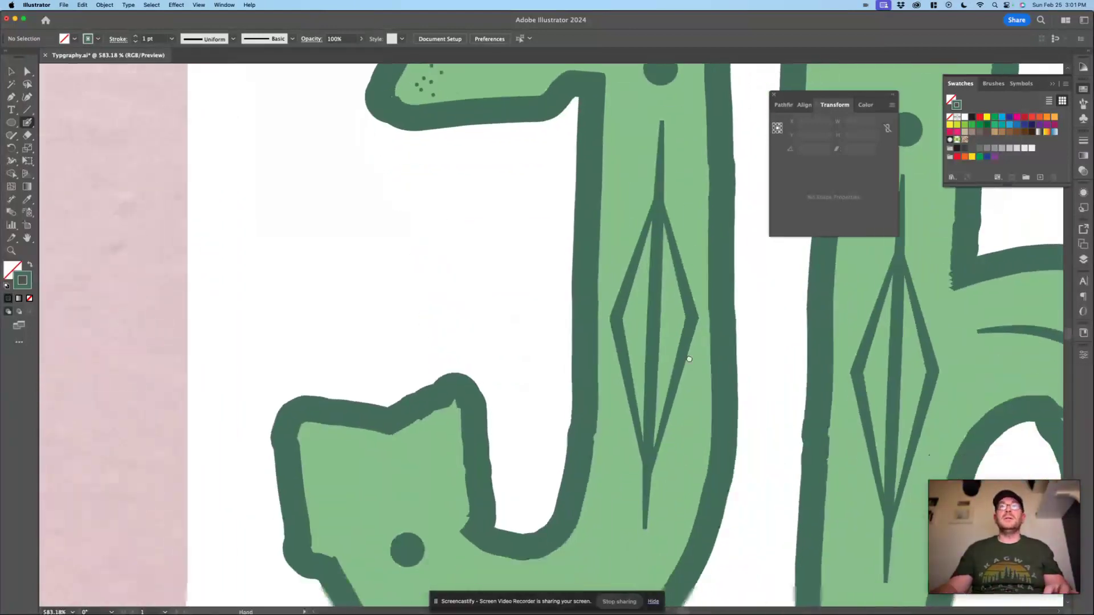
{"action": "scroll", "coordinate": [689, 359], "scroll_direction": "down", "scroll_amount": 8}
{"action": "left_click", "coordinate": [474, 418]}
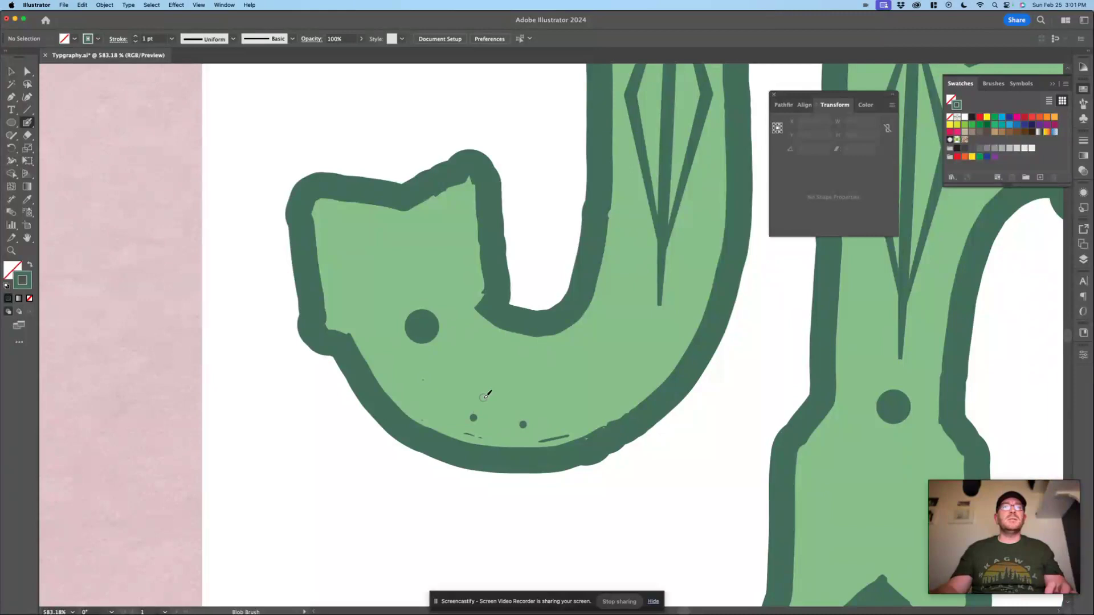
{"action": "left_click", "coordinate": [483, 398]}
{"action": "left_click", "coordinate": [454, 211]}
{"action": "left_click", "coordinate": [346, 213]}
{"action": "left_click", "coordinate": [336, 247]}
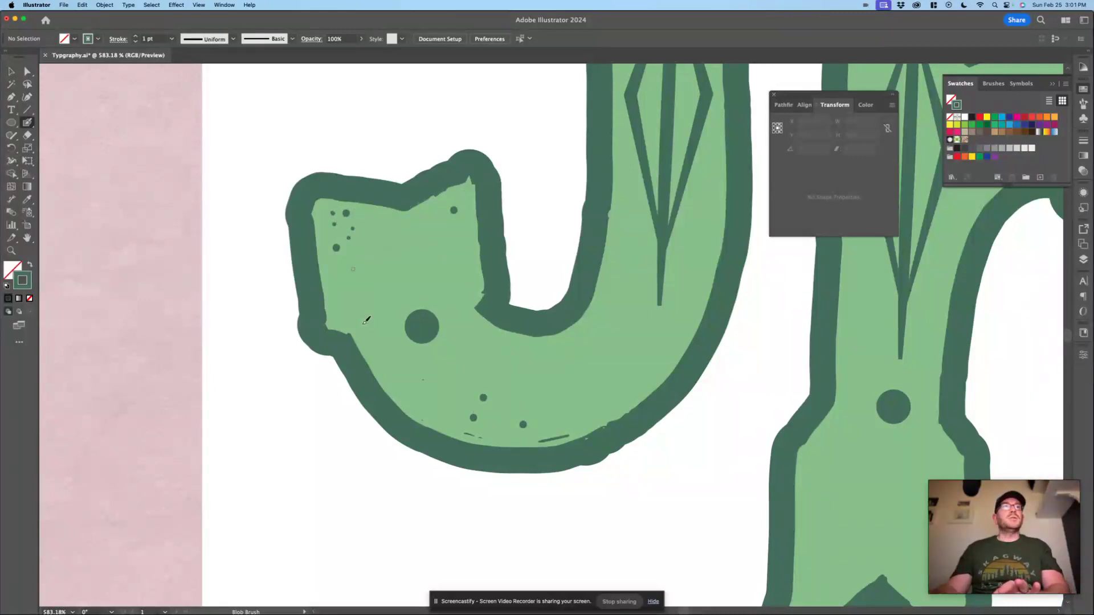
{"action": "left_click", "coordinate": [454, 403]}
{"action": "left_click", "coordinate": [494, 425]}
{"action": "left_click", "coordinate": [515, 405]}
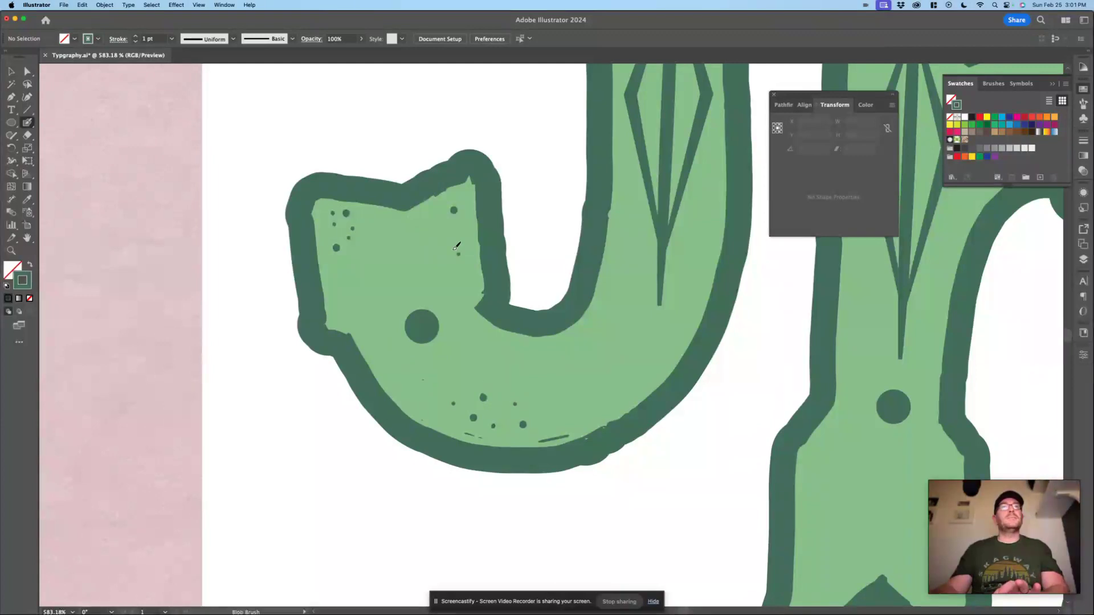
{"action": "scroll", "coordinate": [553, 445], "scroll_direction": "down", "scroll_amount": 5}
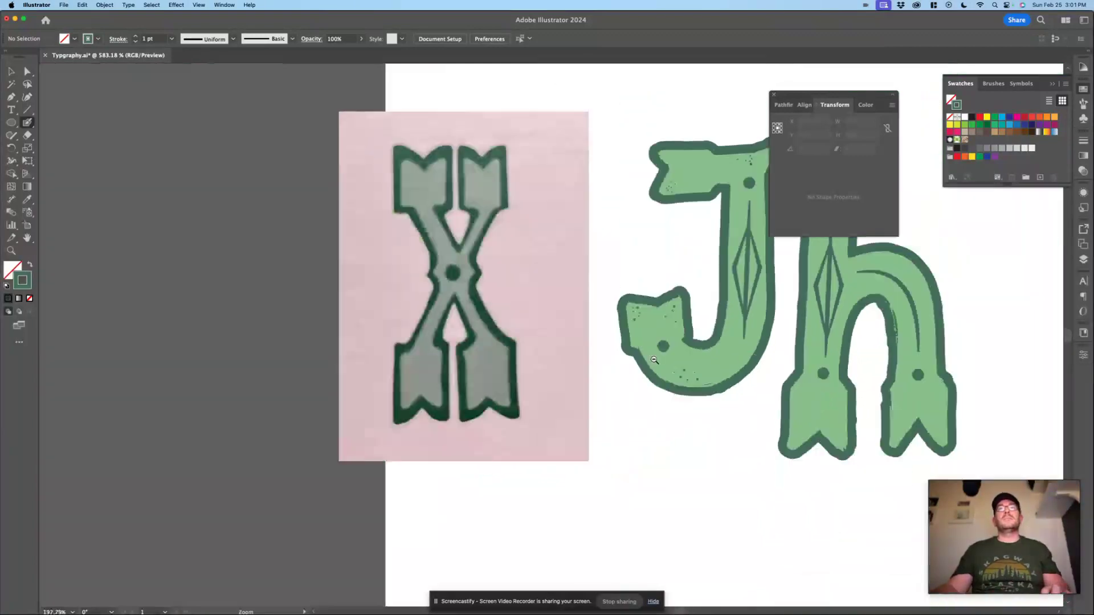
- Pan the view over the J and h to prepare for speckling their ends and feet
{"action": "scroll", "coordinate": [553, 445], "scroll_direction": "right", "scroll_amount": 3}
{"action": "scroll", "coordinate": [564, 388], "scroll_direction": "up", "scroll_amount": 3}
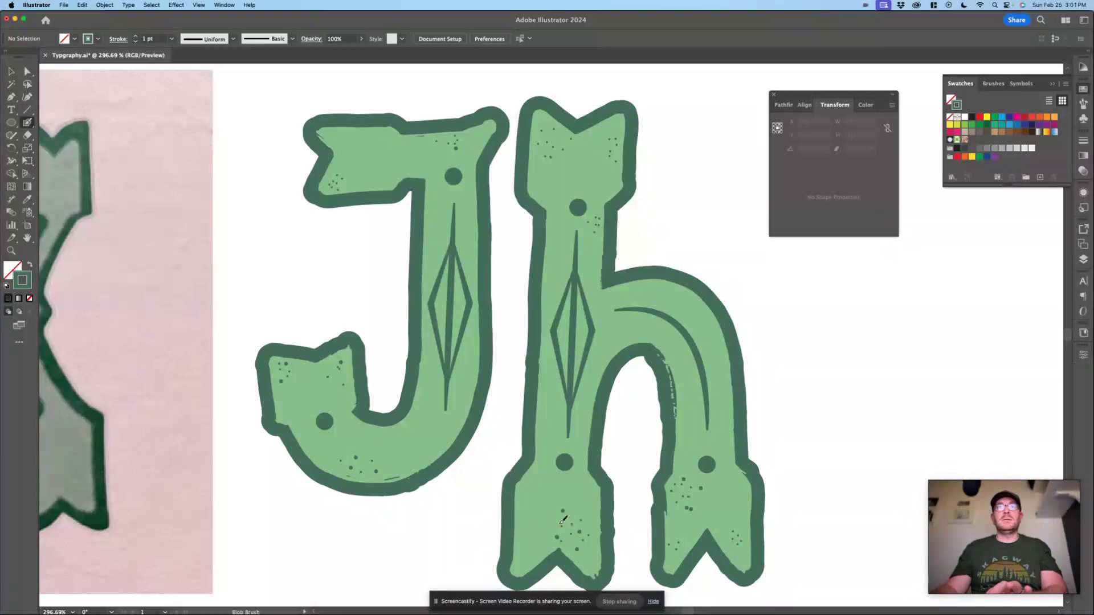
- Select all the pieces of the h and group them together
{"action": "key", "text": "v"}
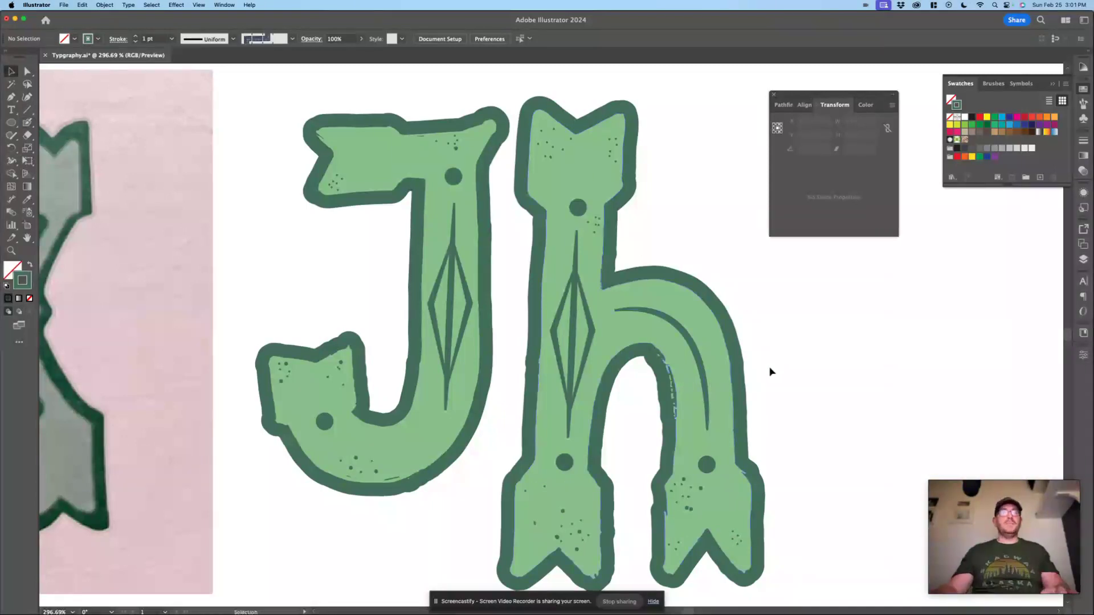
{"action": "scroll", "coordinate": [804, 359], "scroll_direction": "down", "scroll_amount": 5}
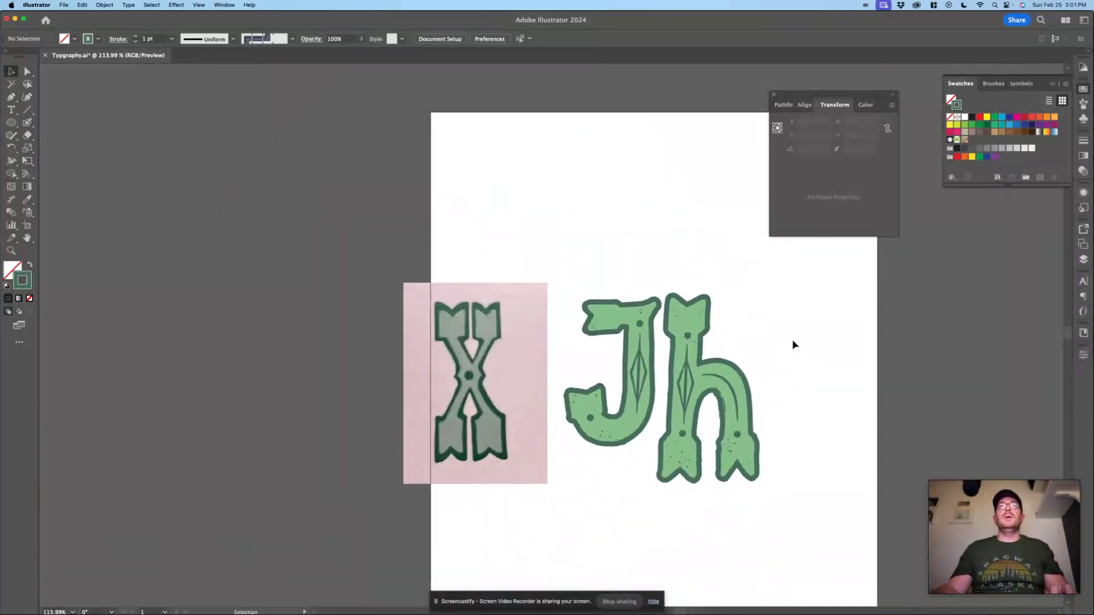
{"action": "left_click_drag", "start_coordinate": [784, 281], "coordinate": [671, 513]}
{"action": "key", "text": "a"}
{"action": "key", "text": "v"}
{"action": "left_click", "coordinate": [683, 462]}
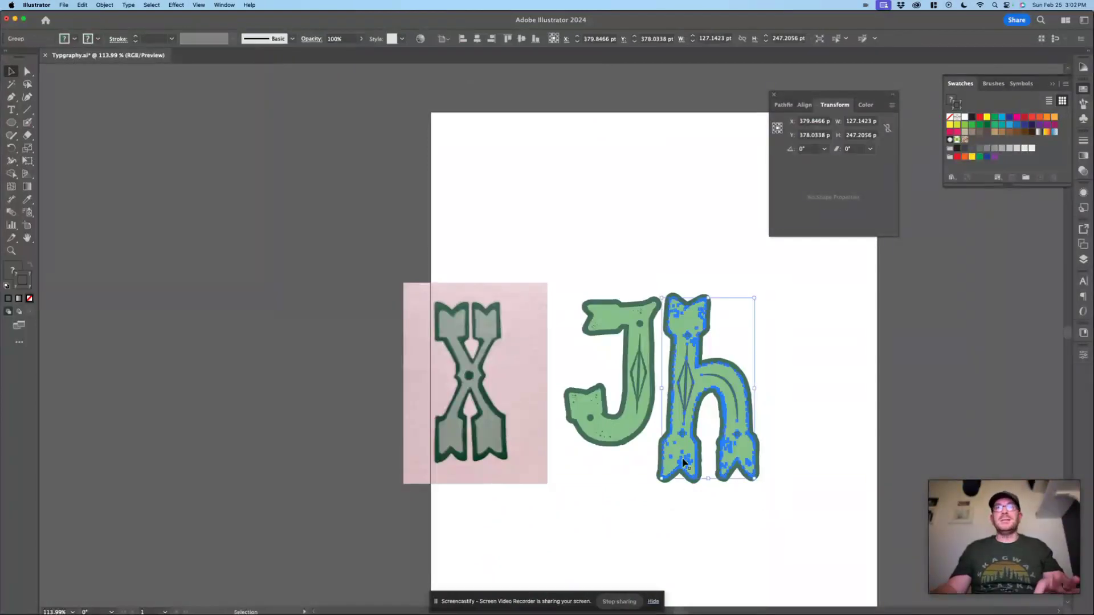
- Group the J's pieces, keep the h resting against the J, and zoom in on the h's stem
{"action": "left_click_drag", "start_coordinate": [563, 276], "coordinate": [657, 474]}
{"action": "key", "text": "a"}
{"action": "key", "text": "super+z"}
{"action": "key", "text": "super+z"}
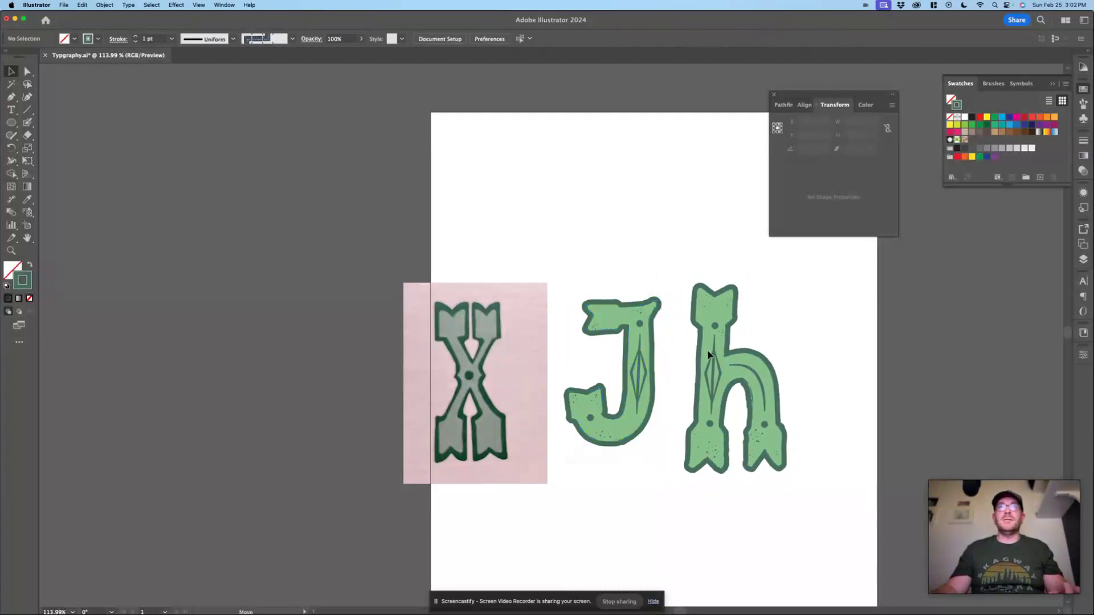
{"action": "key", "text": "super+shift+z"}
{"action": "left_click", "coordinate": [786, 340]}
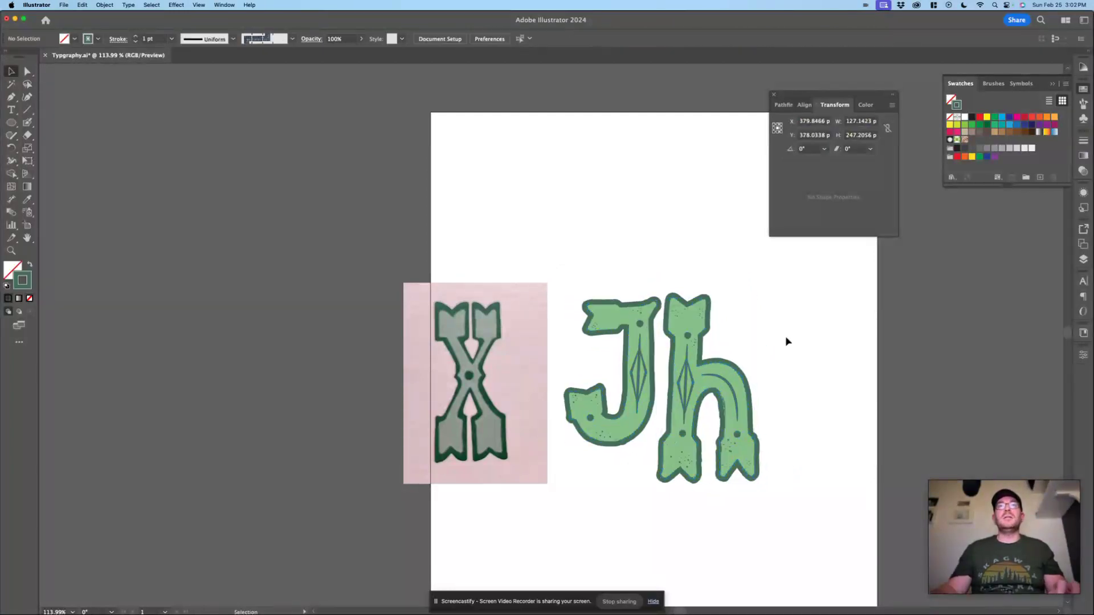
{"action": "left_click", "coordinate": [680, 374], "text": "super"}
{"action": "left_click", "coordinate": [692, 376], "text": "super"}
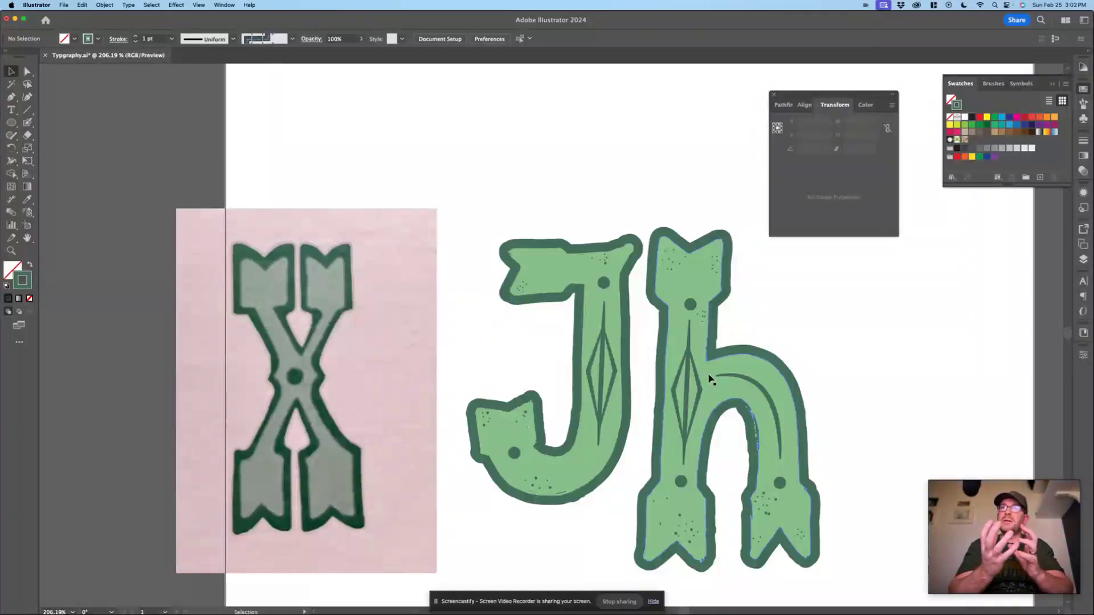
- Copy the J and h artwork and use Paste in Back to place a copy behind it
{"action": "left_click_drag", "start_coordinate": [538, 212], "coordinate": [644, 292]}
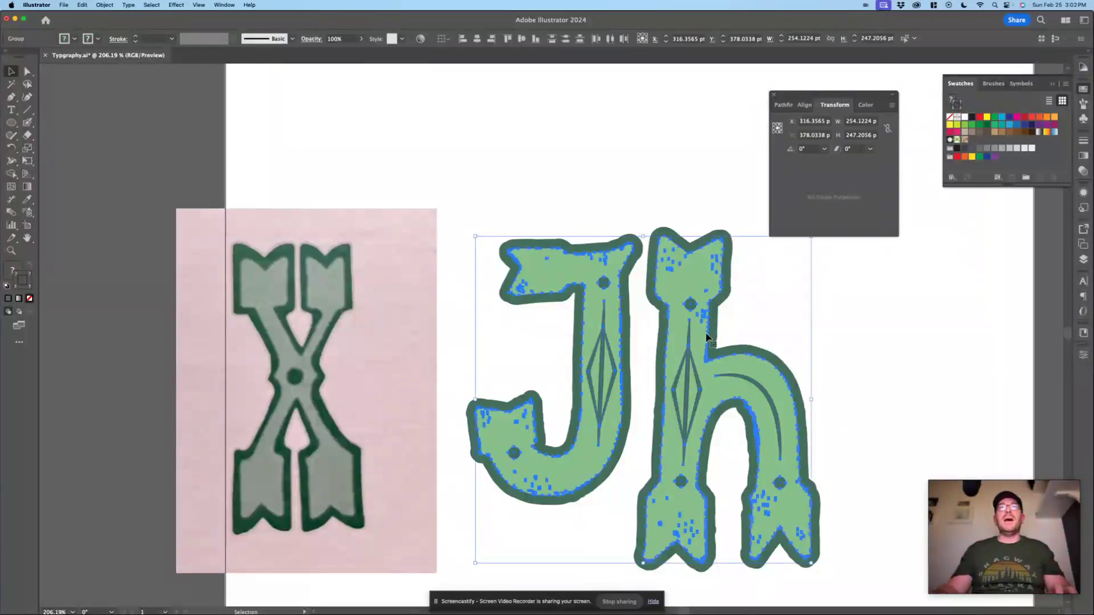
{"action": "left_click_drag", "start_coordinate": [561, 200], "coordinate": [776, 377]}
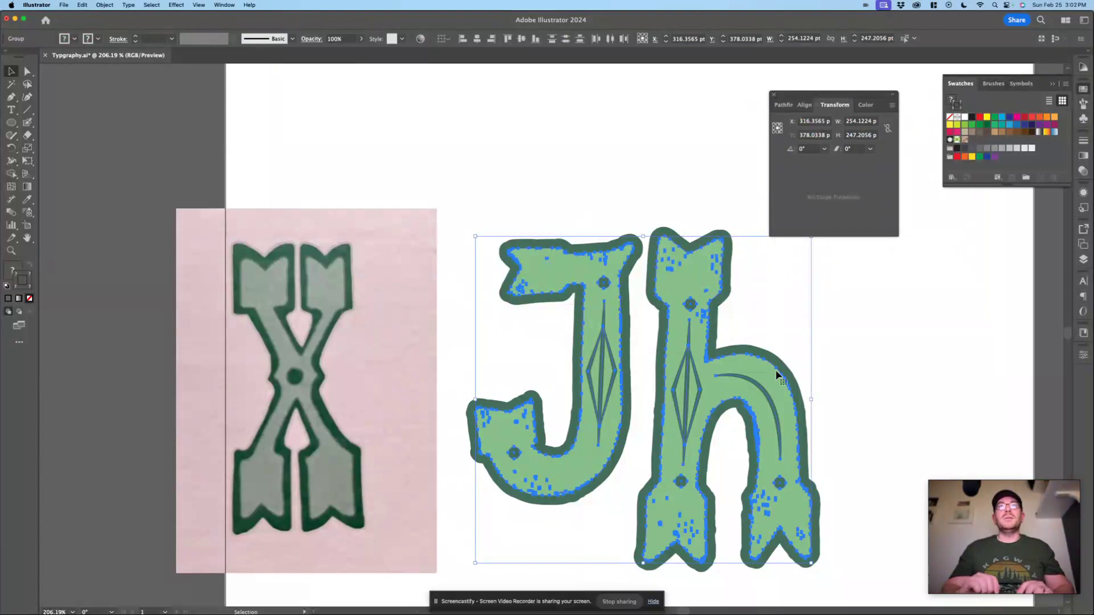
{"action": "right_click", "coordinate": [664, 273]}
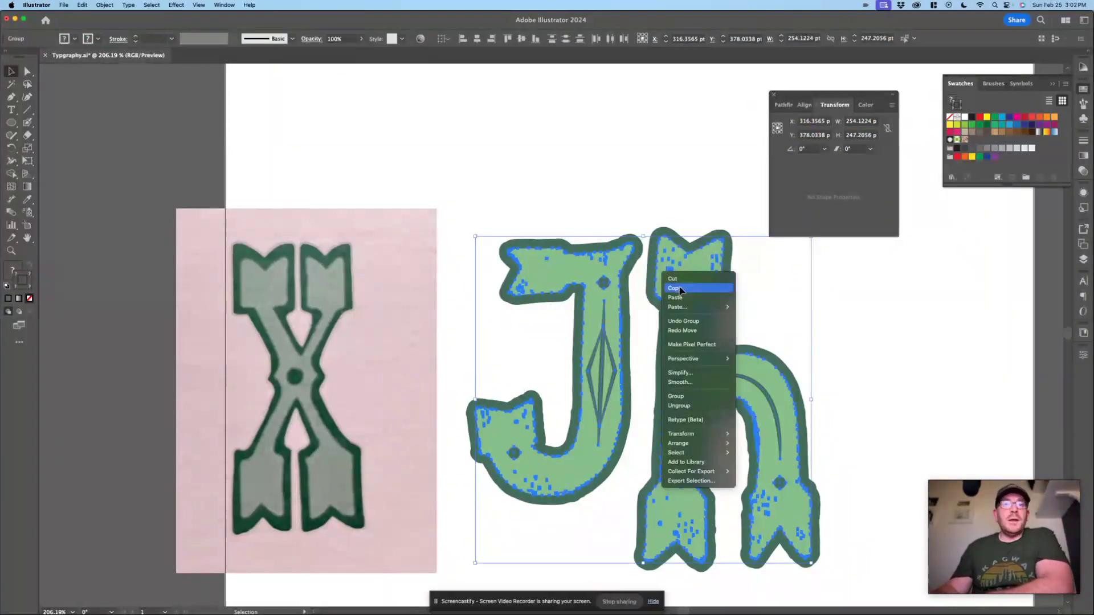
{"action": "left_click", "coordinate": [681, 291]}
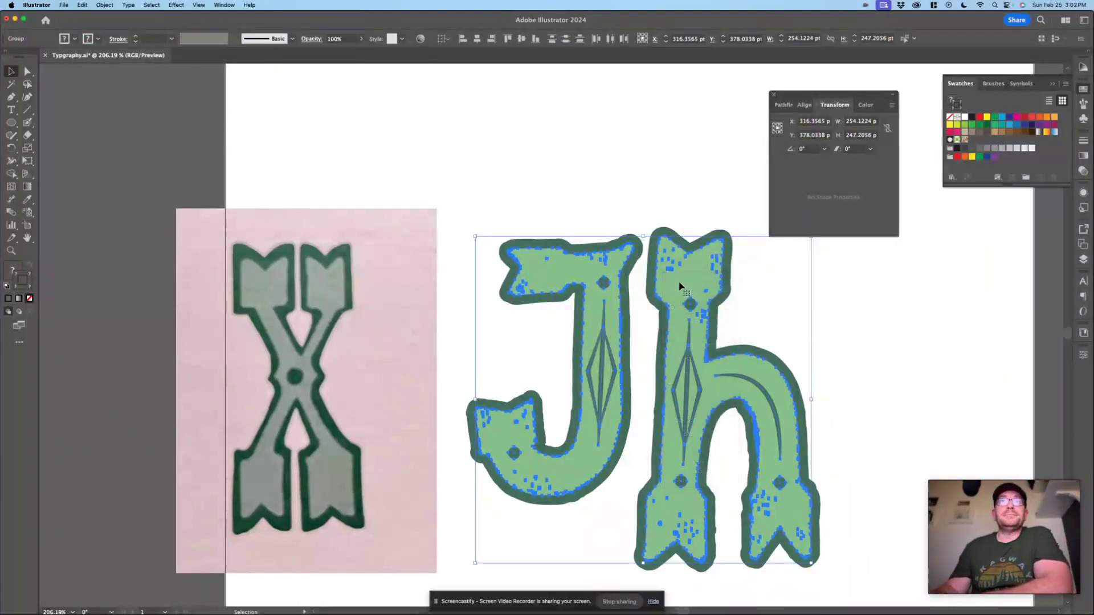
{"action": "right_click", "coordinate": [679, 284]}
{"action": "mouse_move", "coordinate": [720, 321]}
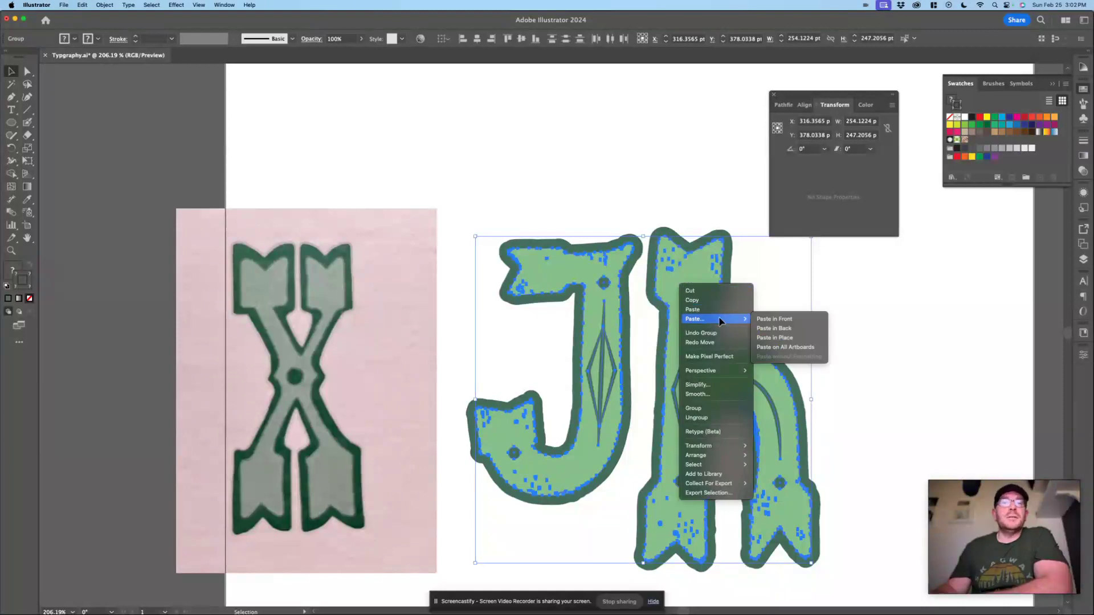
{"action": "left_click", "coordinate": [780, 329]}
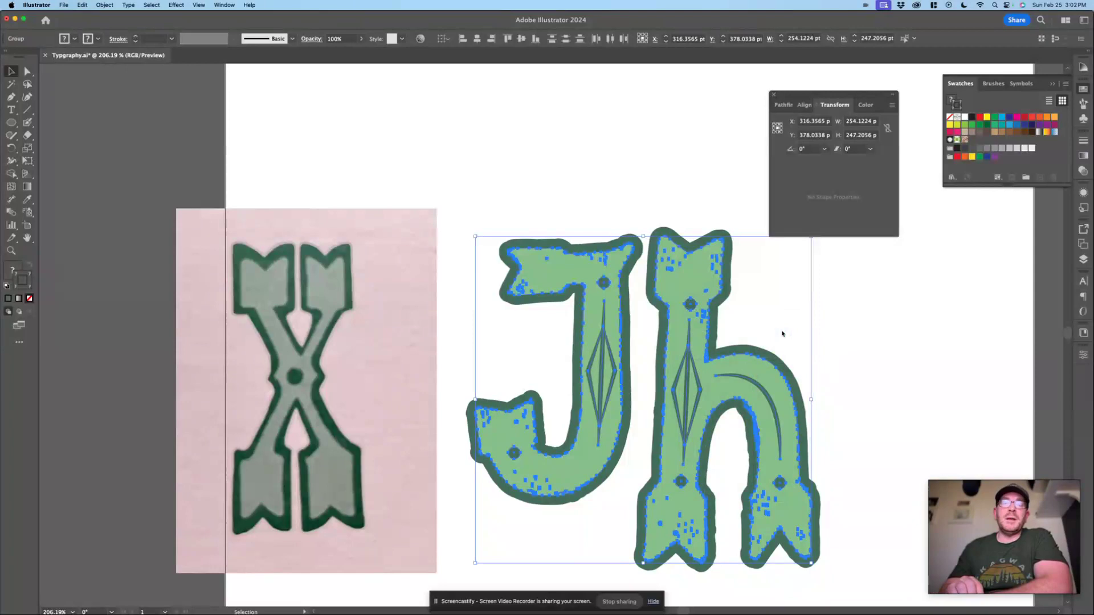
- Nudge the back copy three steps left for thickness, then deselect
{"action": "key", "text": "Left"}
{"action": "key", "text": "Left"}
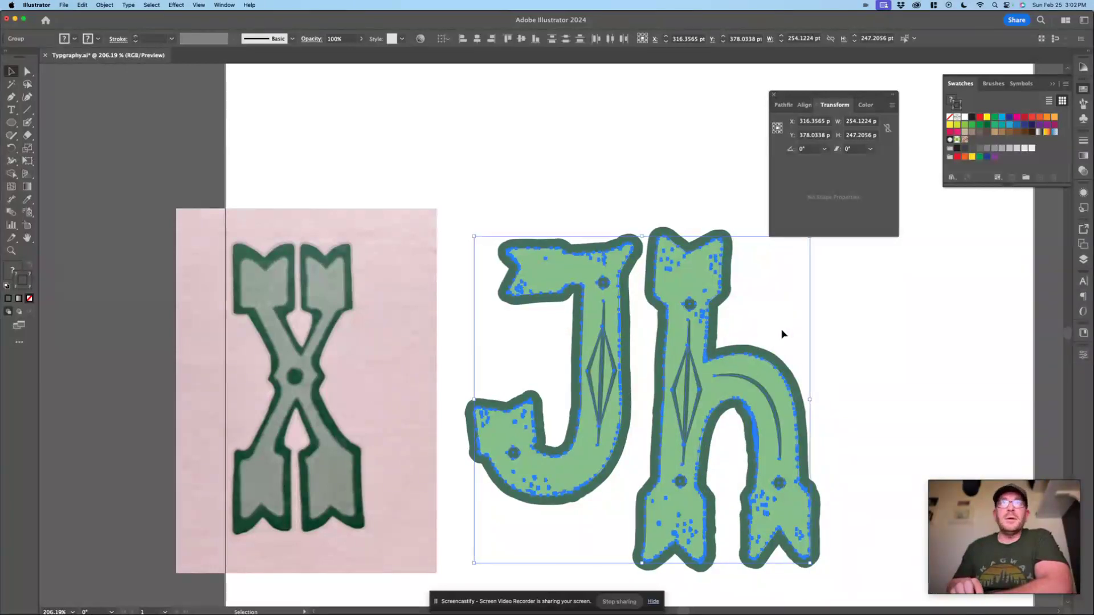
{"action": "key", "text": "Left"}
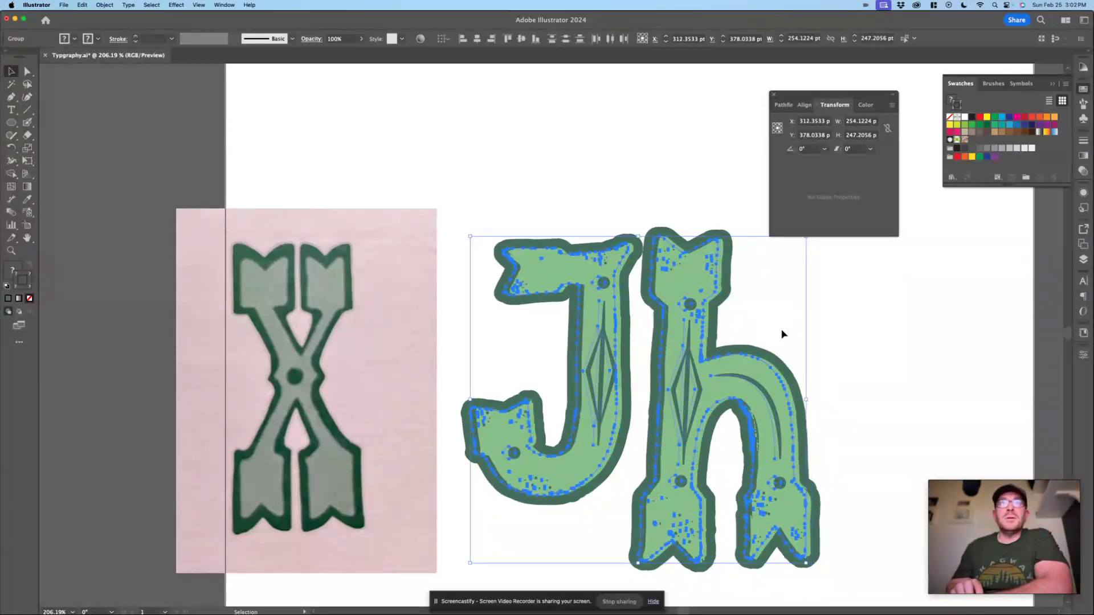
{"action": "key", "text": "Left"}
{"action": "key", "text": "Left"}
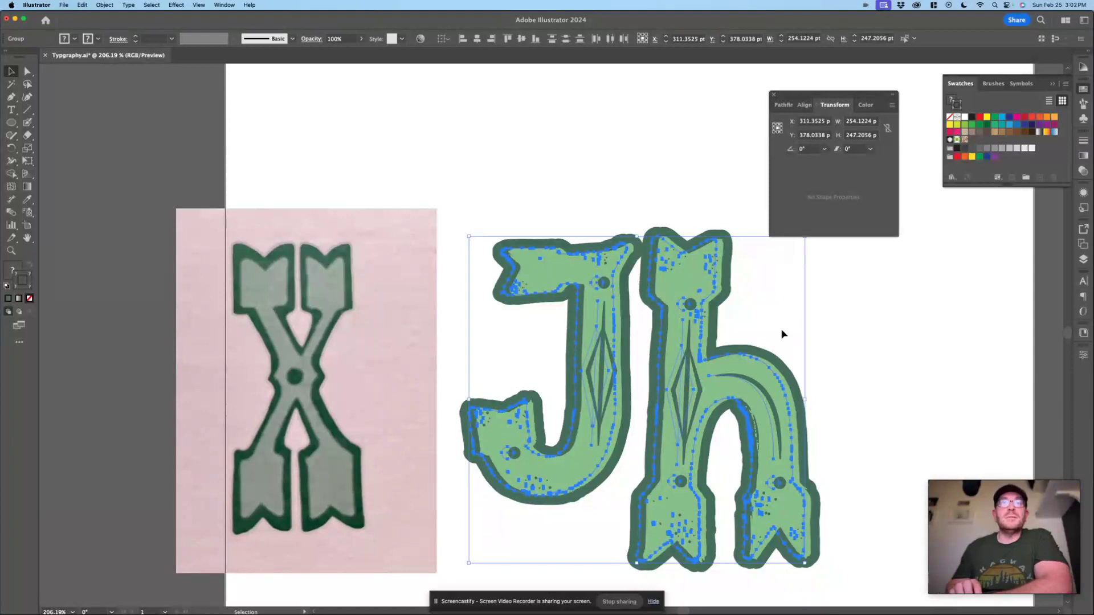
{"action": "left_click", "coordinate": [824, 328]}
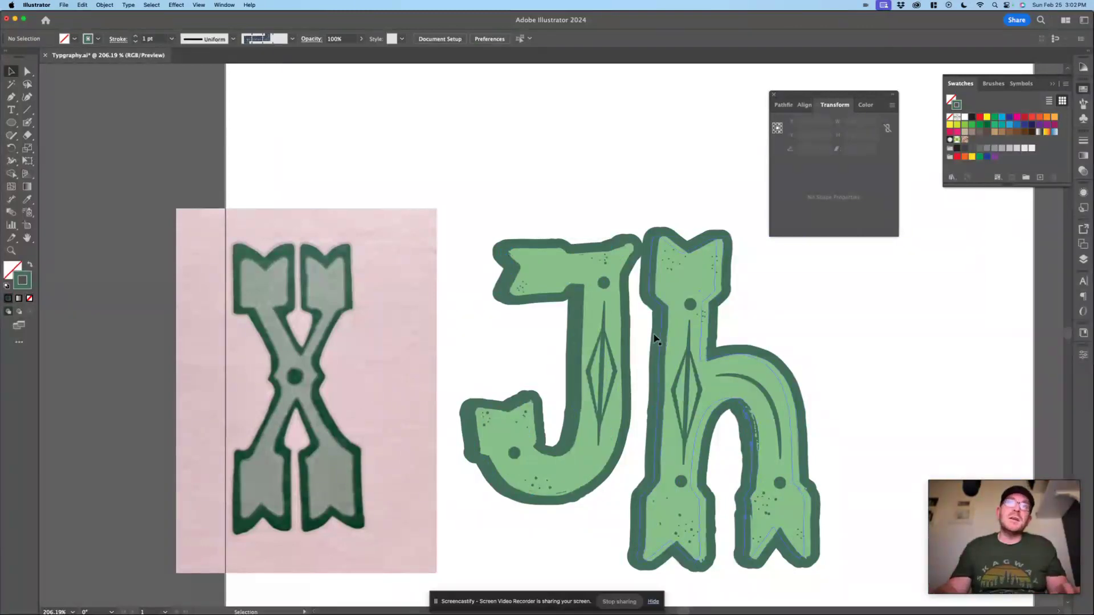
- Lower the h slightly and raise the J a little so the h sits below it
{"action": "left_click", "coordinate": [766, 393]}
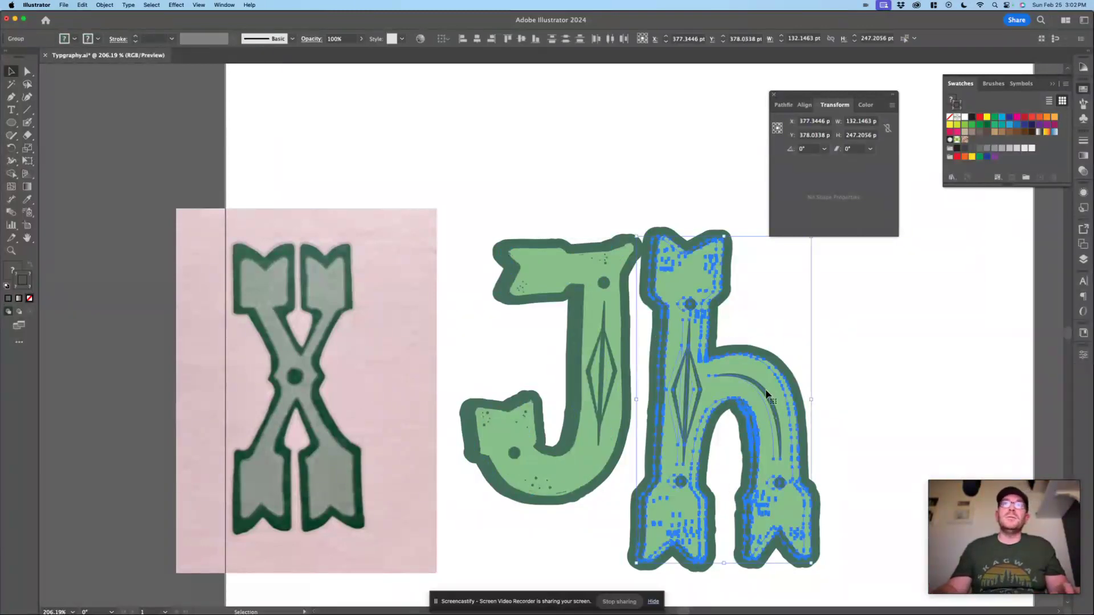
{"action": "left_click_drag", "start_coordinate": [766, 394], "coordinate": [752, 426]}
{"action": "scroll", "coordinate": [800, 397], "scroll_direction": "down", "scroll_amount": 5}
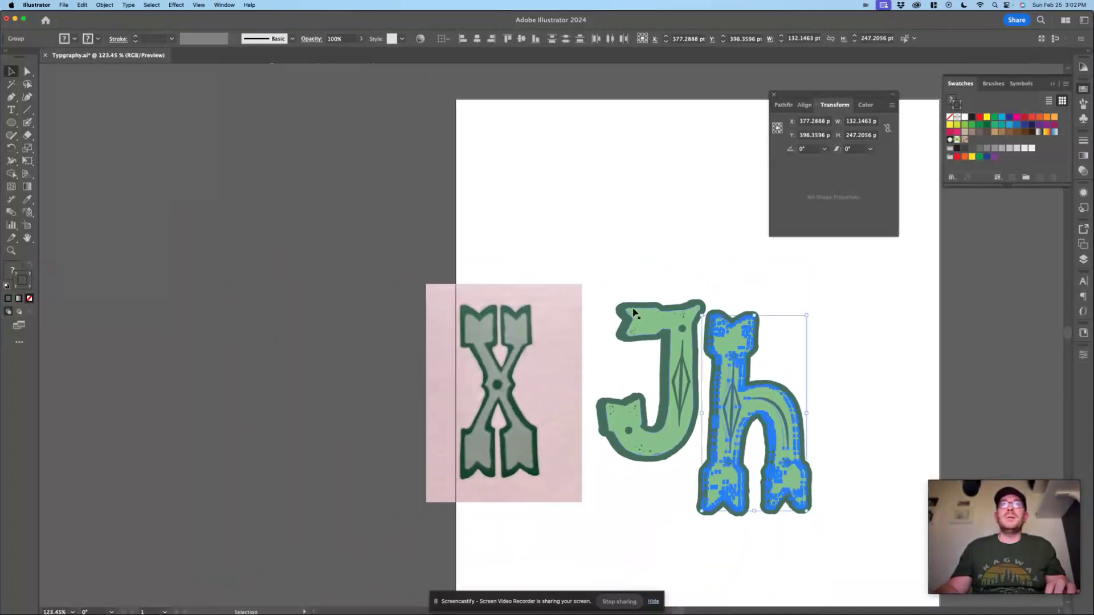
{"action": "left_click_drag", "start_coordinate": [676, 462], "coordinate": [664, 428]}
- Move the pink X reference image aside and delete it
{"action": "left_click_drag", "start_coordinate": [536, 402], "coordinate": [365, 404]}
{"action": "left_click_drag", "start_coordinate": [726, 431], "coordinate": [503, 432]}
{"action": "scroll", "coordinate": [547, 360], "scroll_direction": "up", "scroll_amount": 3}
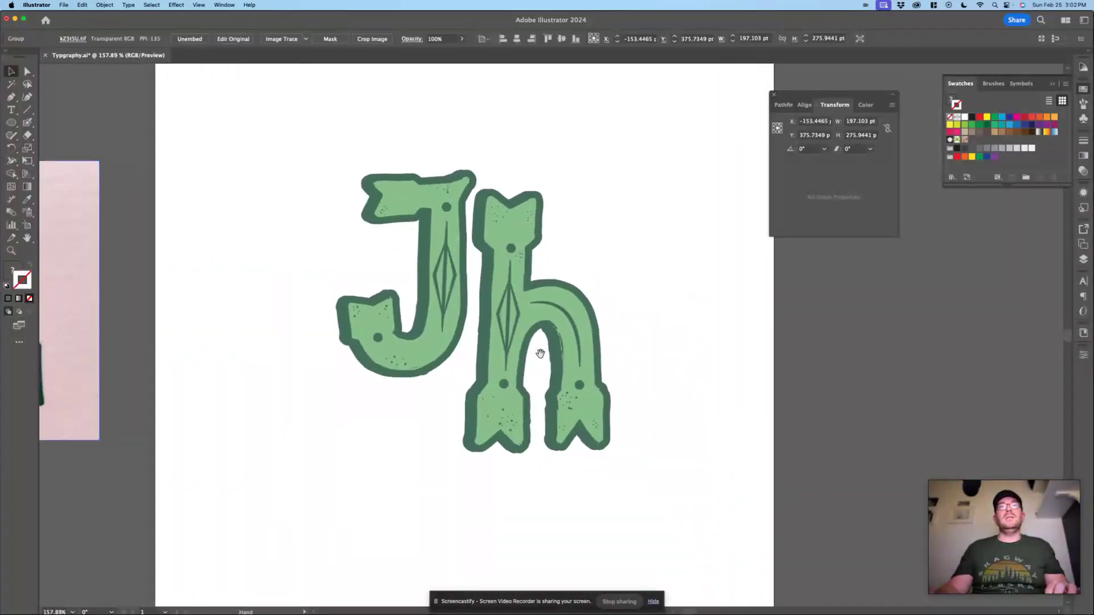
{"action": "scroll", "coordinate": [571, 378], "scroll_direction": "down", "scroll_amount": 5}
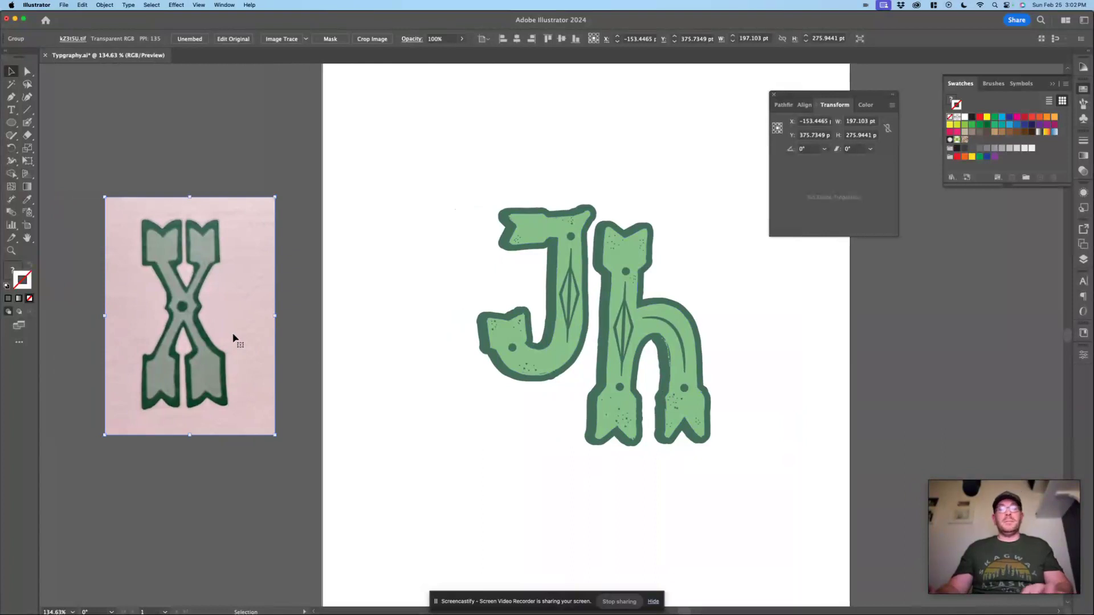
{"action": "key", "text": "Delete"}
{"action": "scroll", "coordinate": [658, 418], "scroll_direction": "down", "scroll_amount": 3}
{"action": "scroll", "coordinate": [656, 394], "scroll_direction": "right", "scroll_amount": 3}
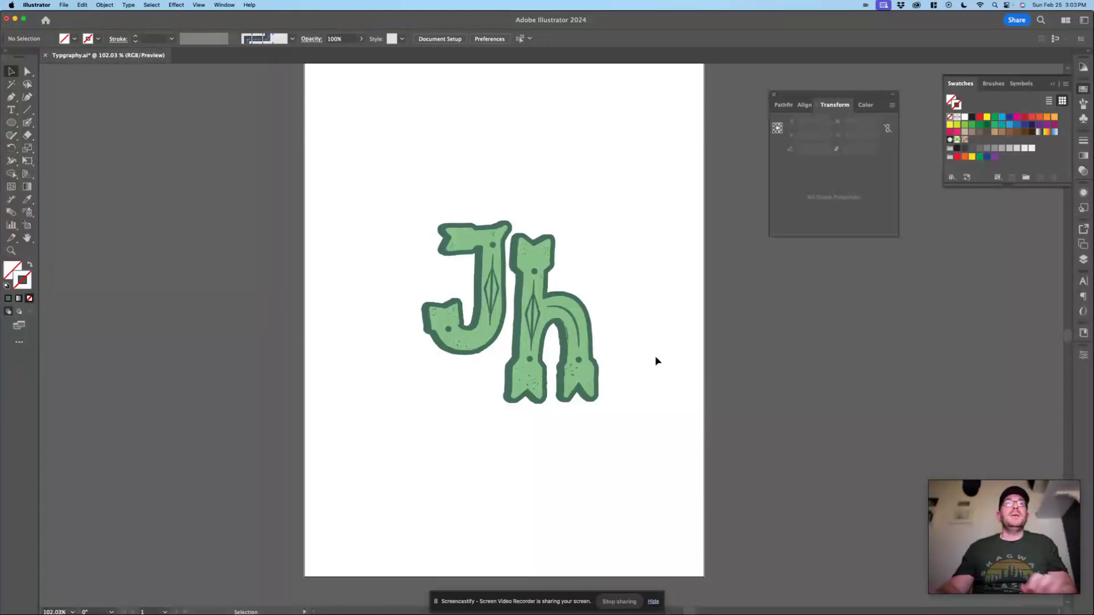
{"action": "scroll", "coordinate": [490, 308], "scroll_direction": "up", "scroll_amount": 2}
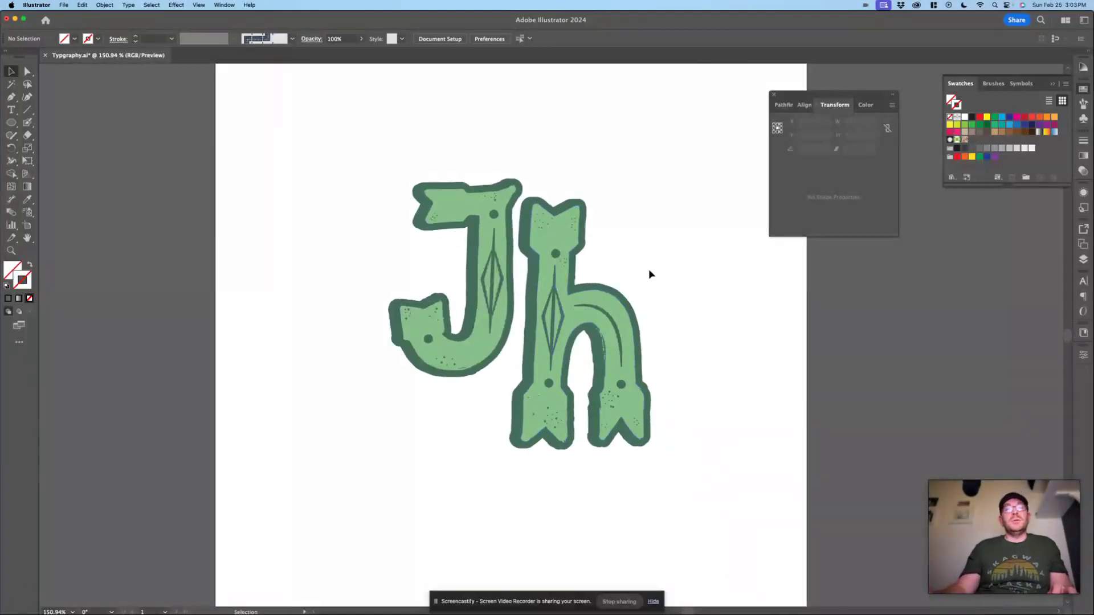
{"action": "key", "text": "z"}
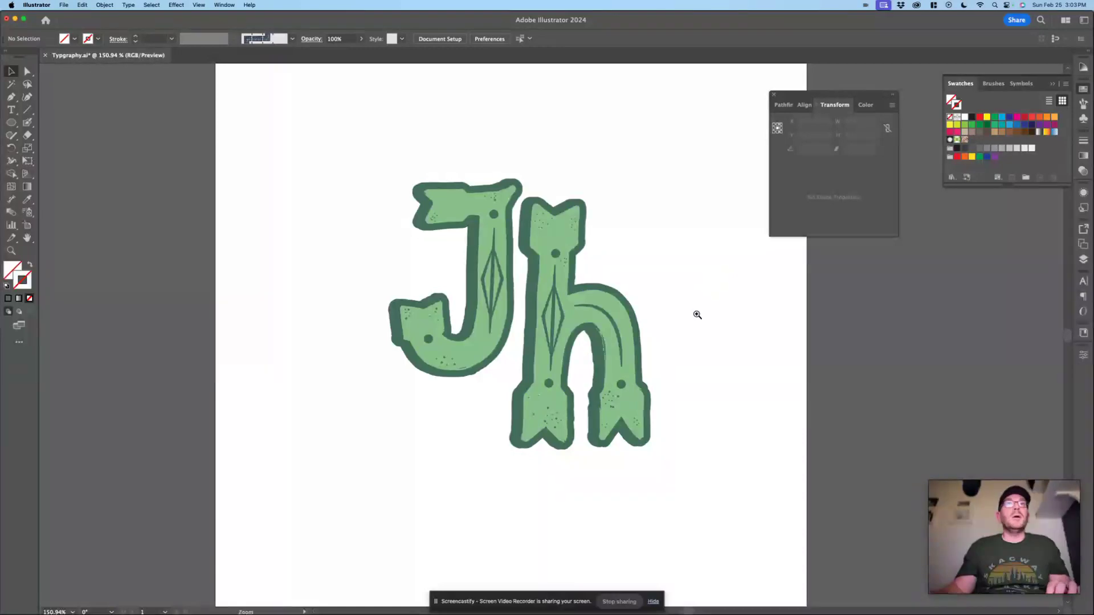
{"action": "left_click_drag", "start_coordinate": [698, 315], "coordinate": [650, 320]}
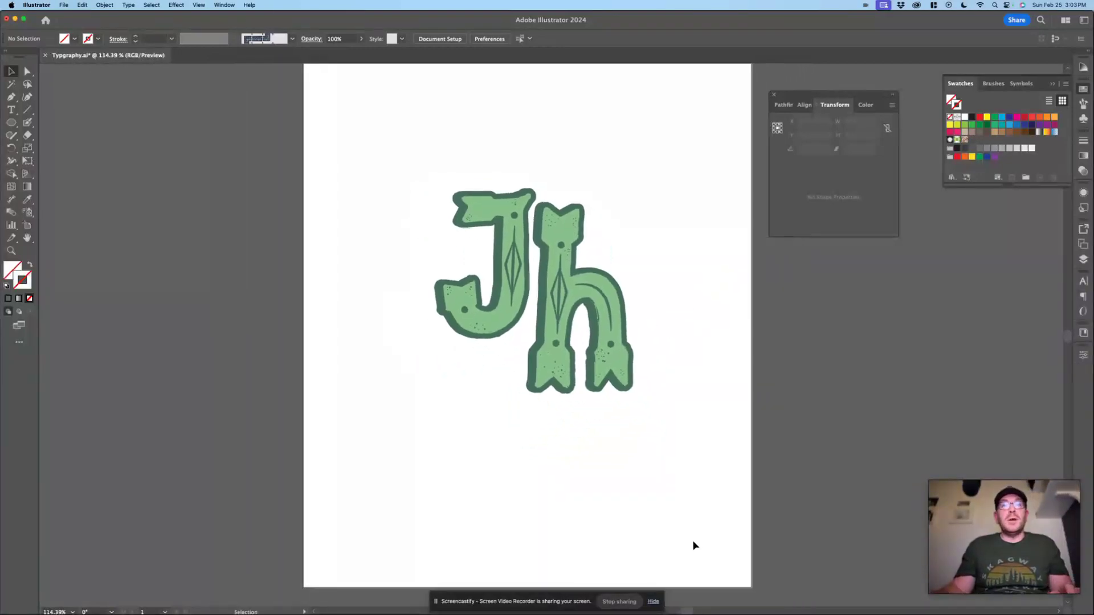